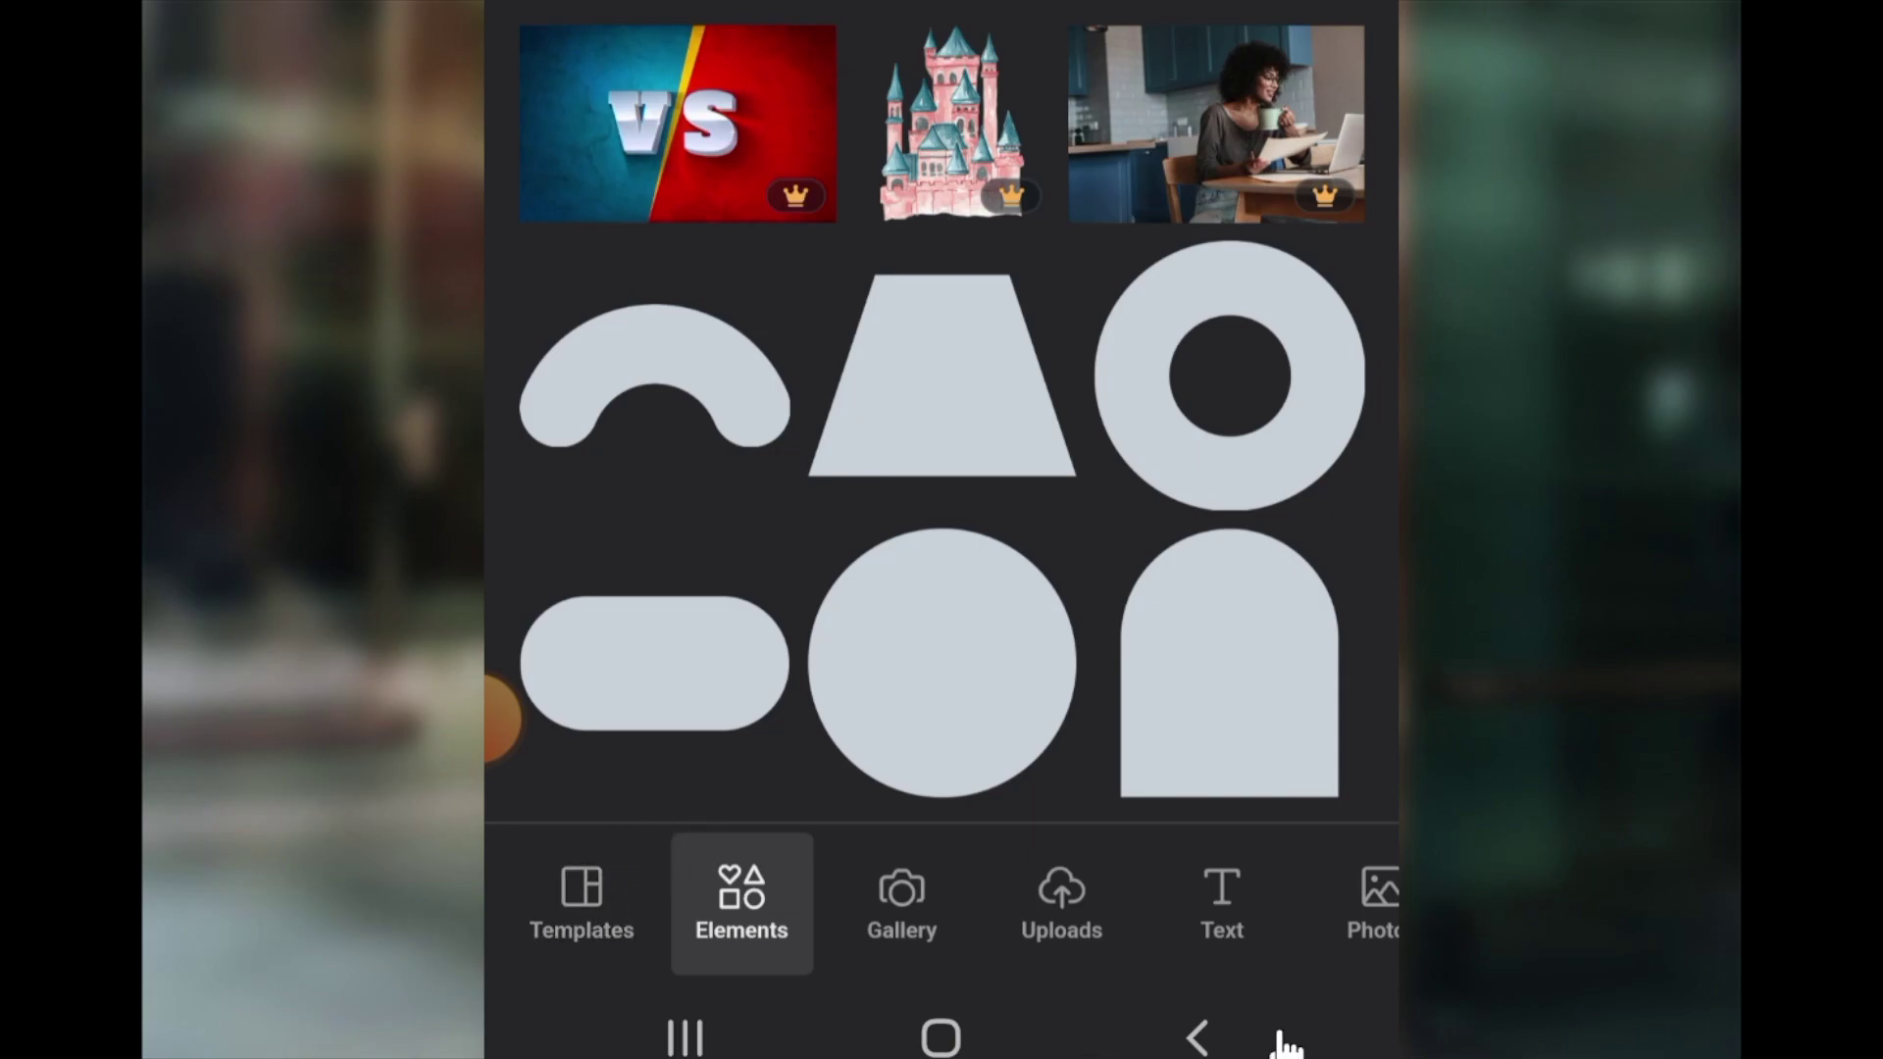
Step: Switch from the Elements panel to the Text styles panel
left_click(1194, 931)
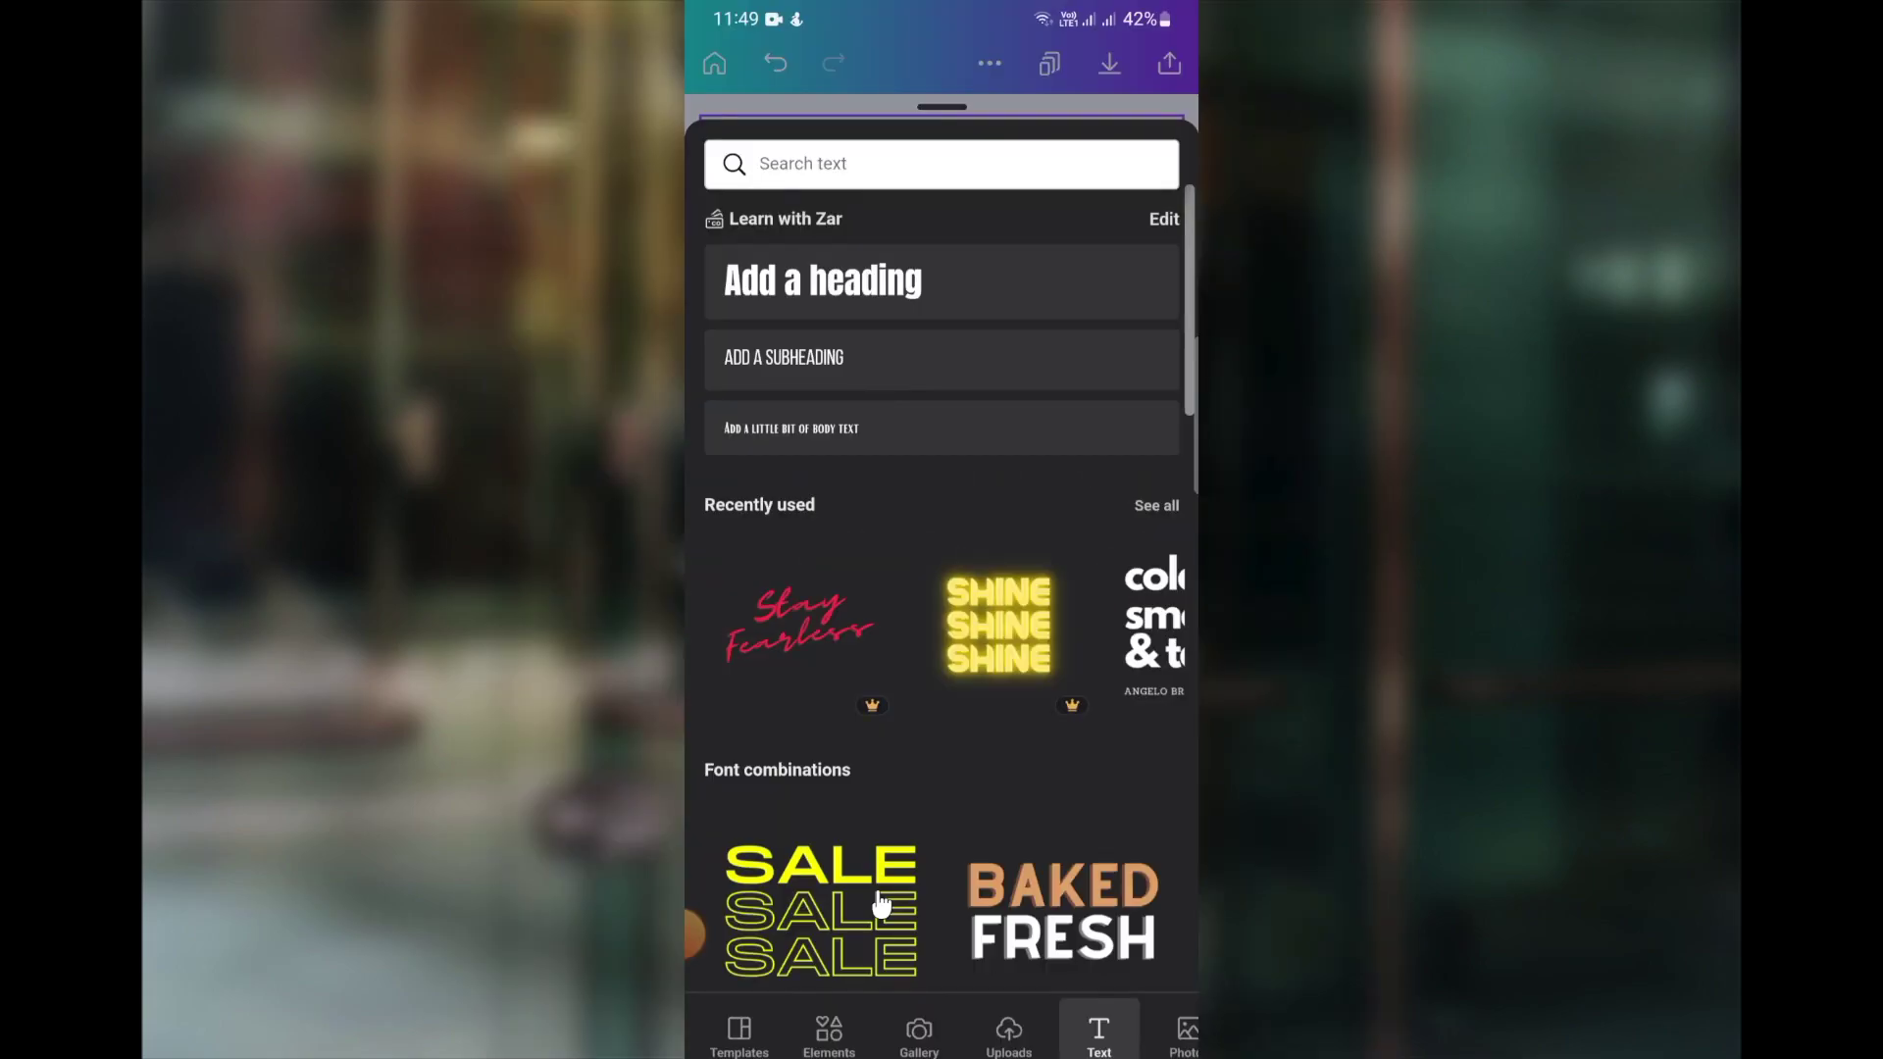
Step: Add a heading reading 'BP' at font size 130
left_click(909, 304)
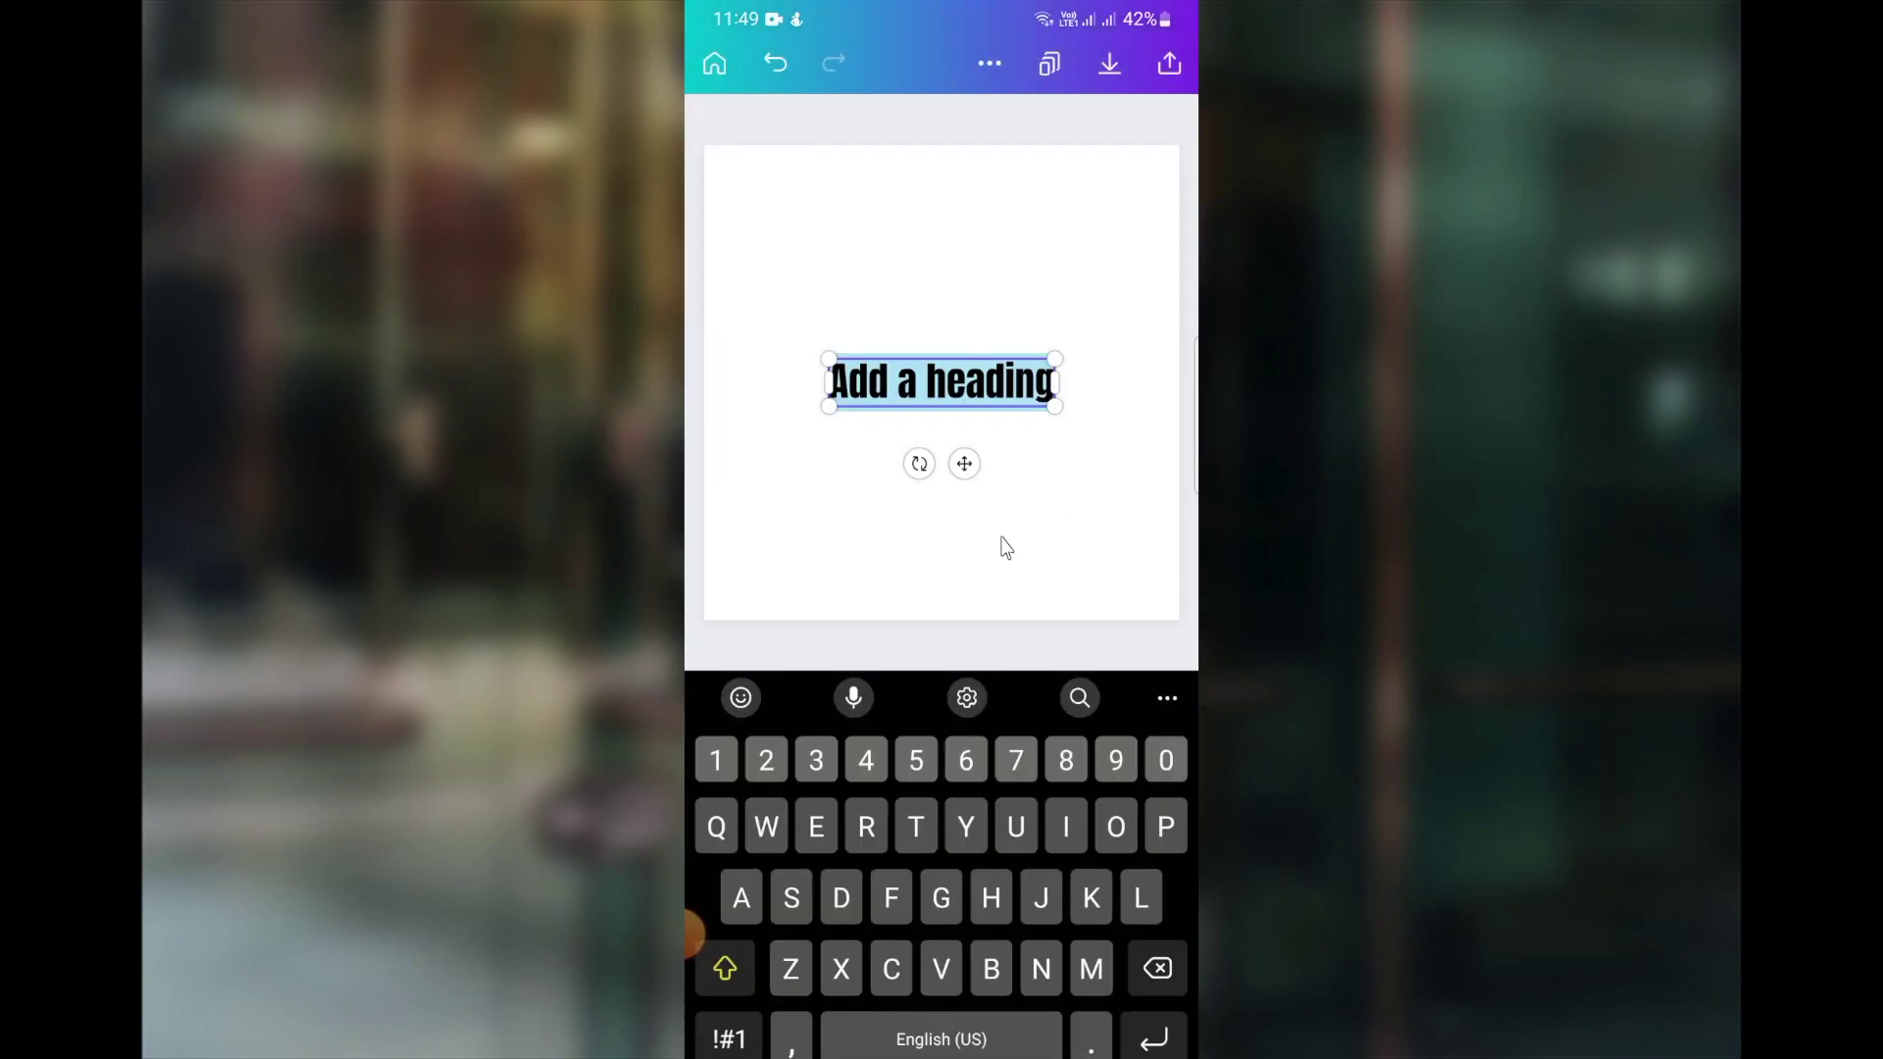
type("Bp")
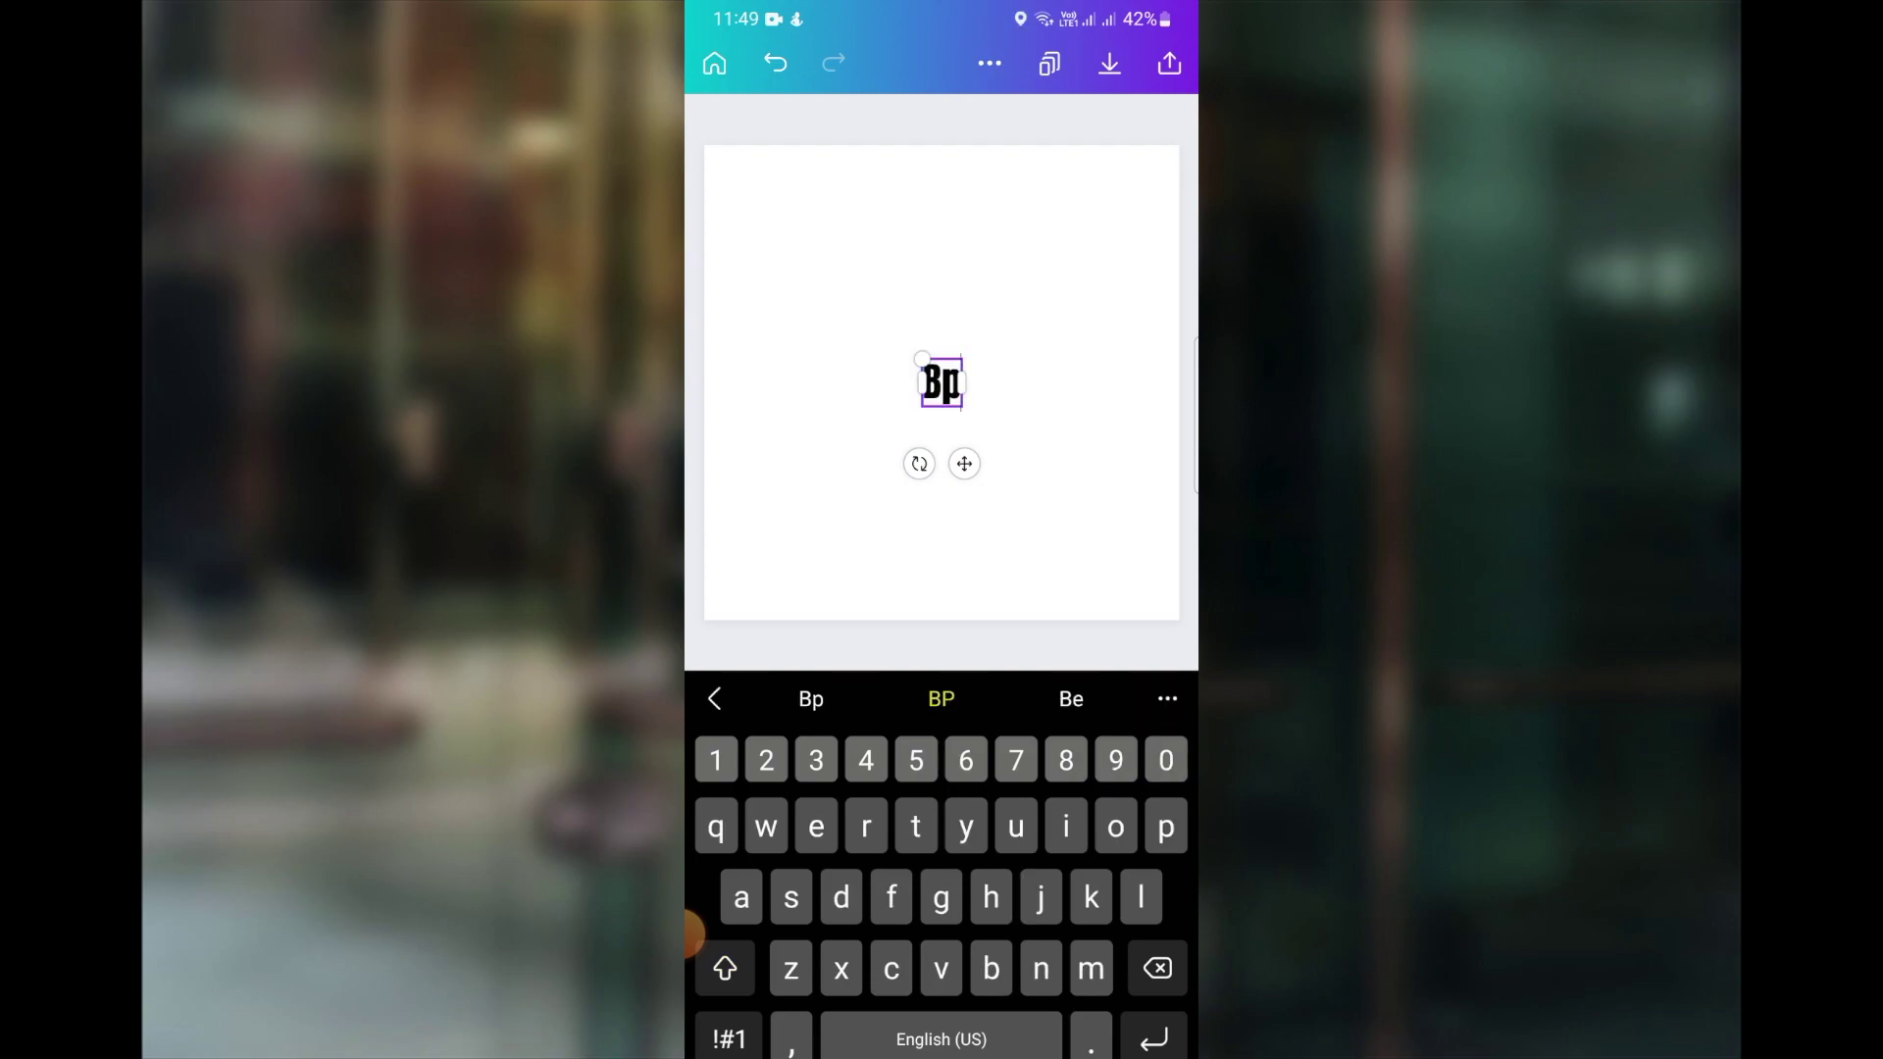
key("BackSpace")
type("P")
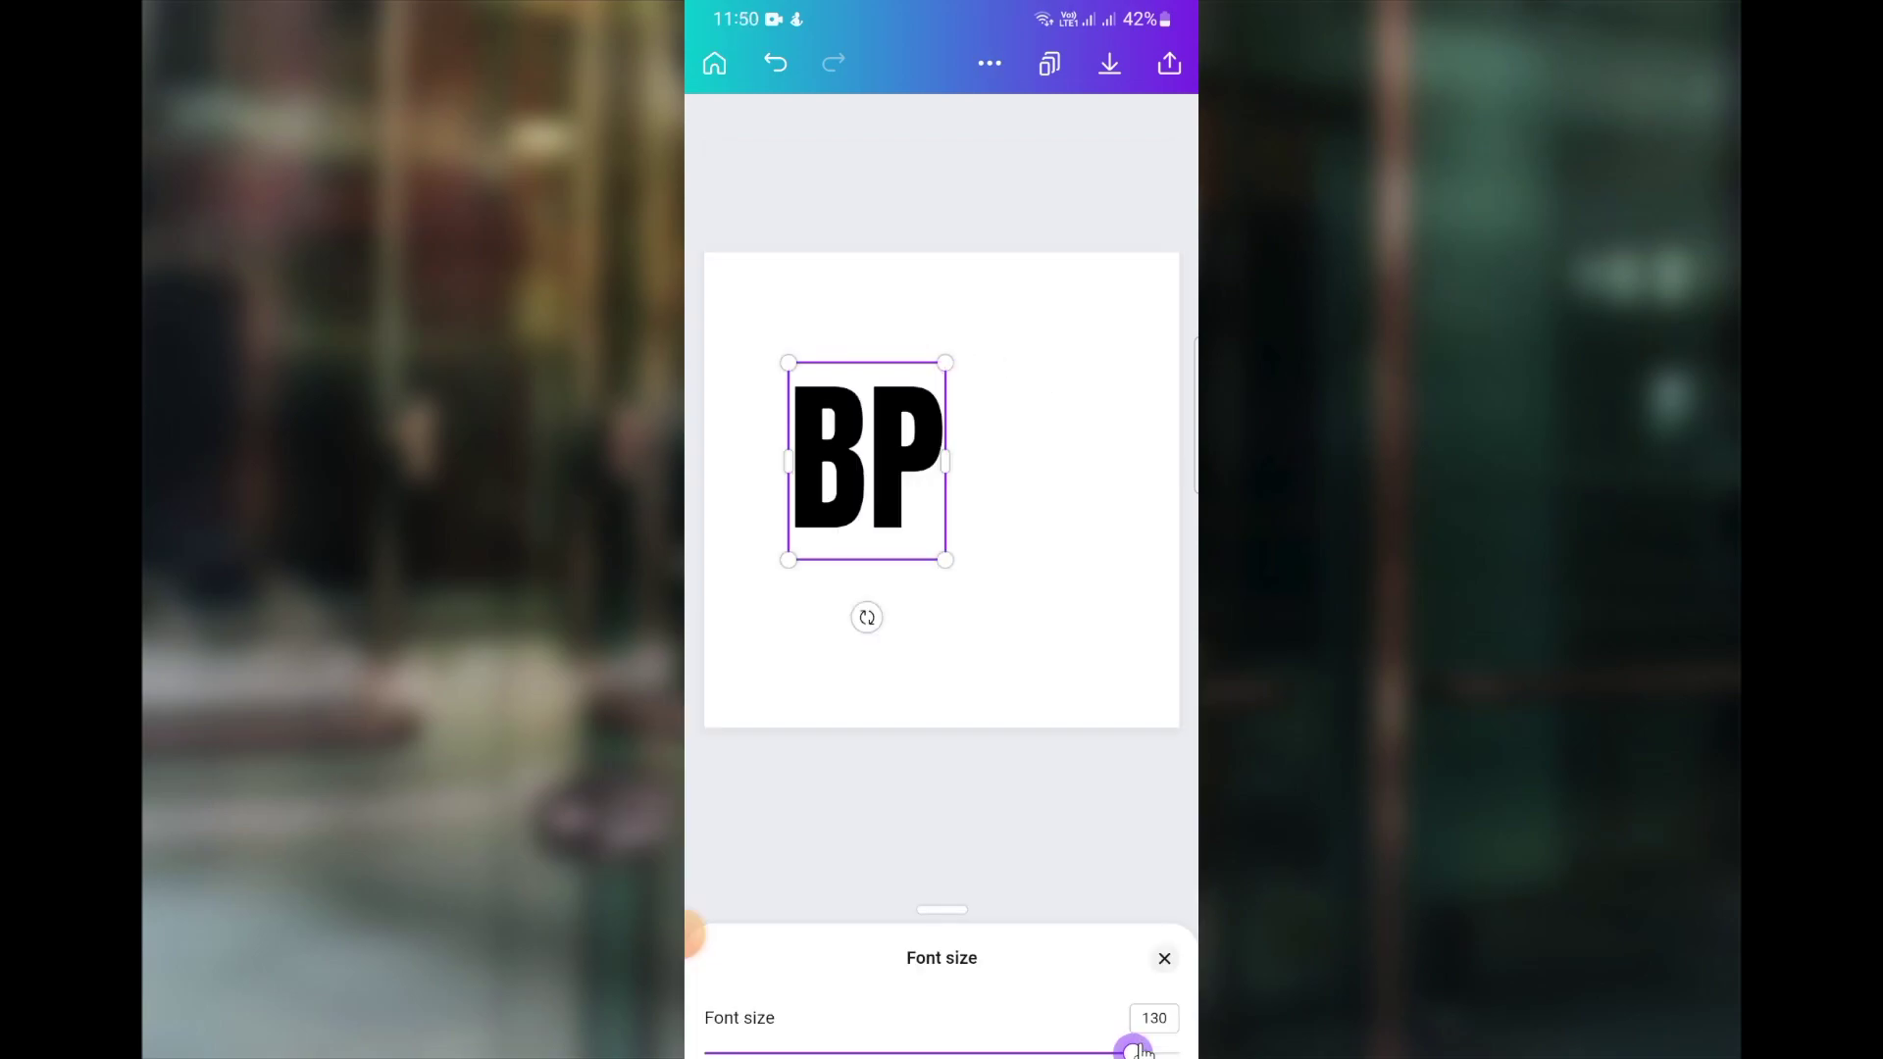
left_click(1045, 888)
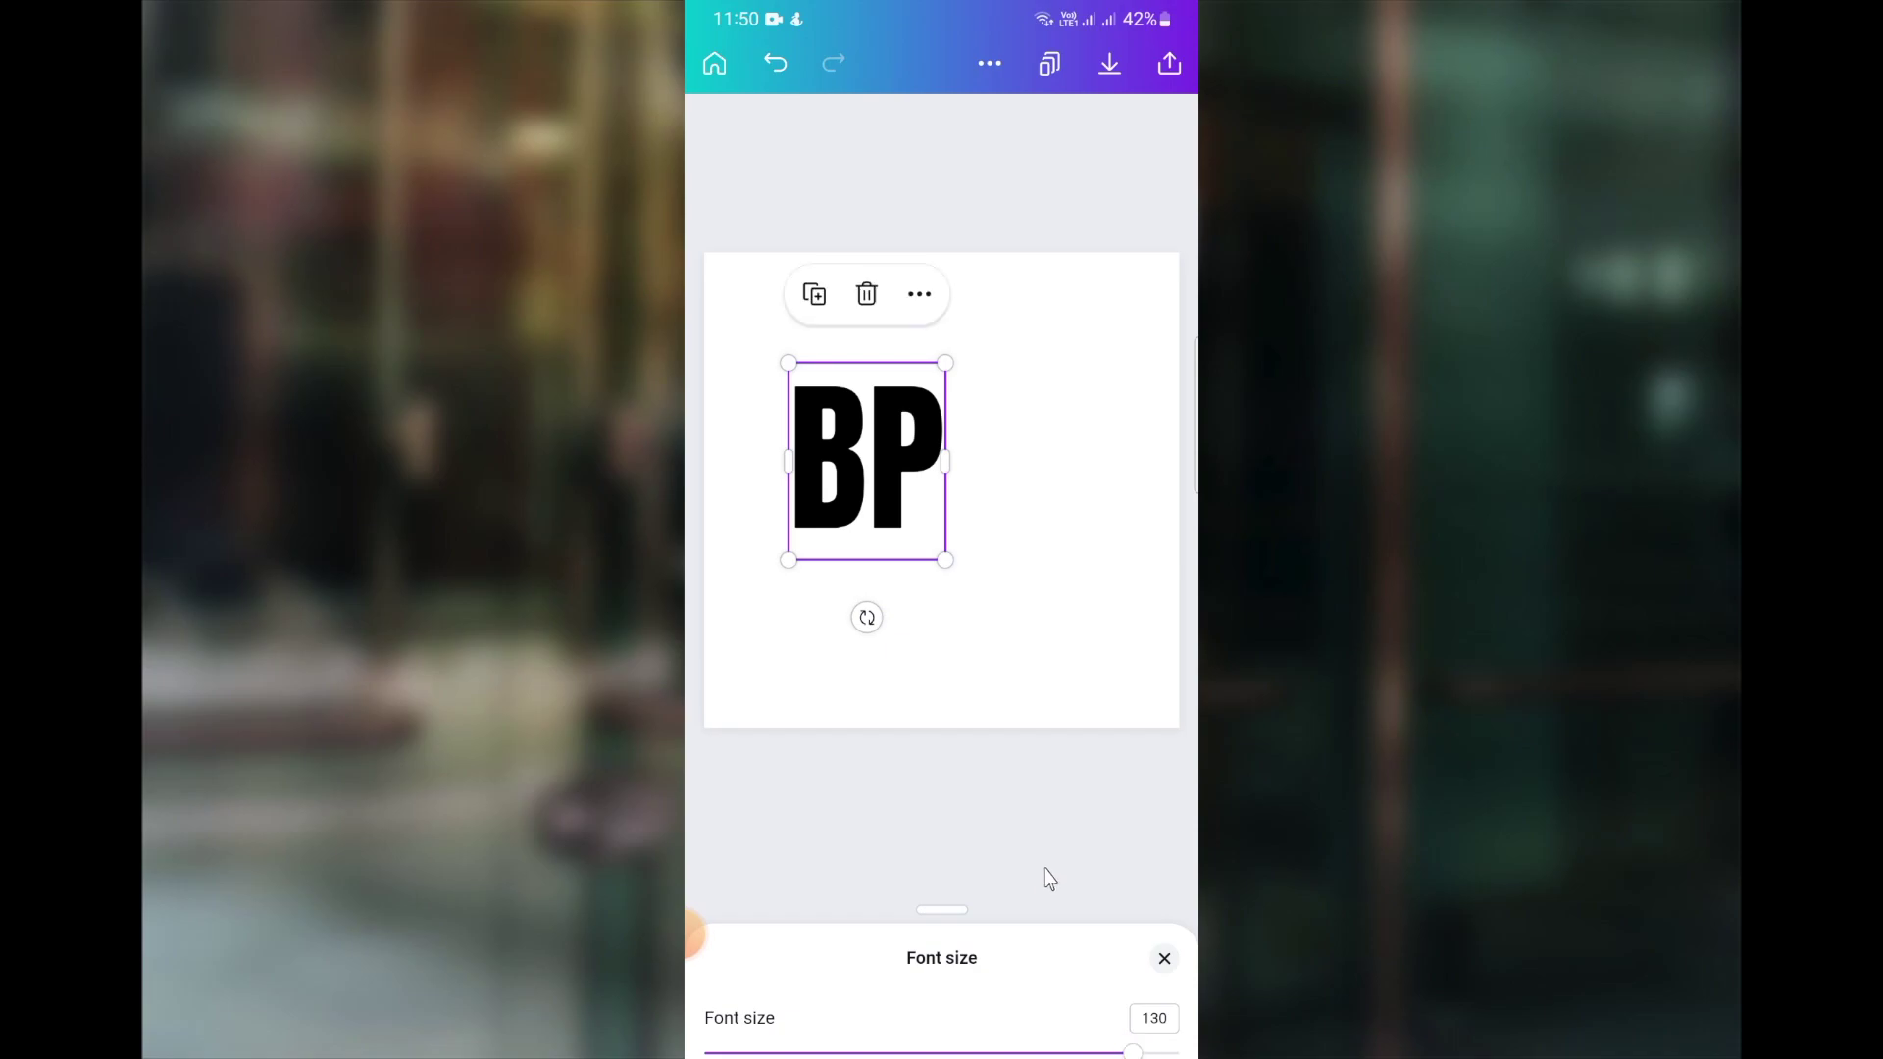
Step: Search 'Art nuvo' and apply the Art Nuvo Outline font to the BP heading
left_click(1039, 1043)
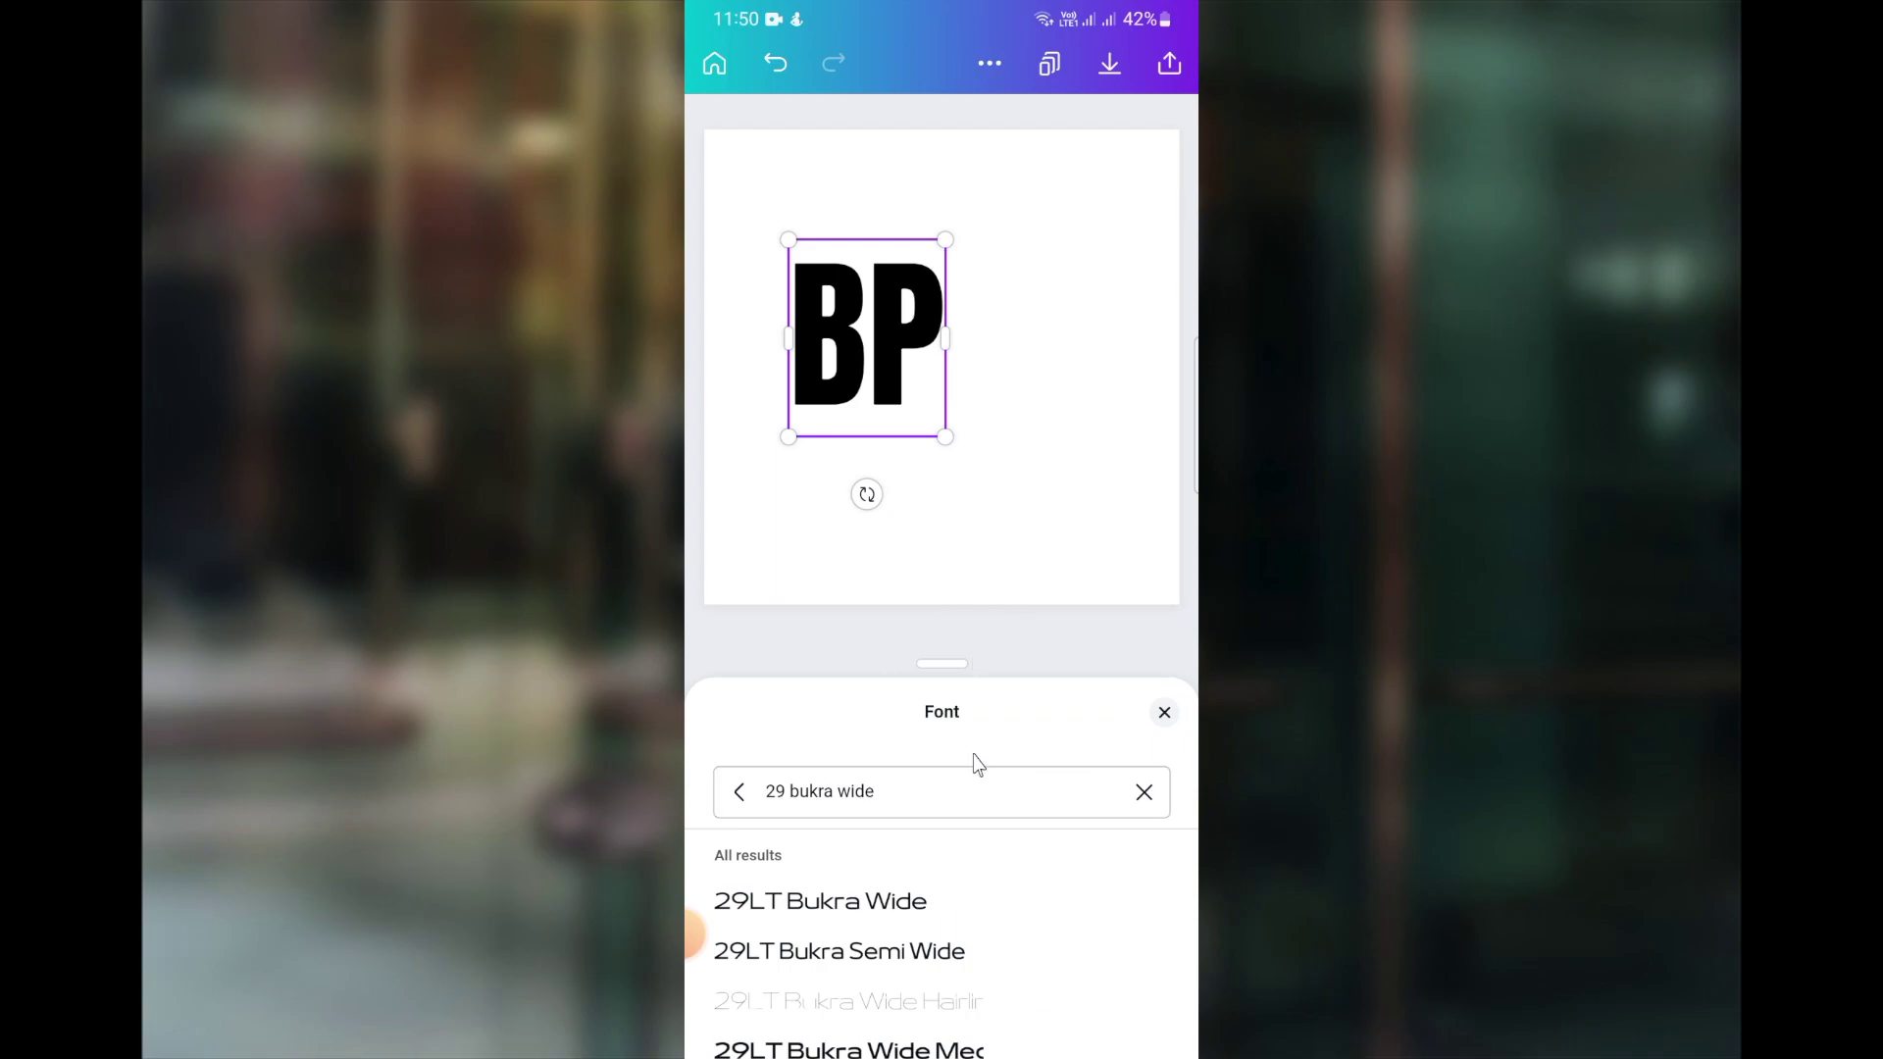
left_click(1144, 792)
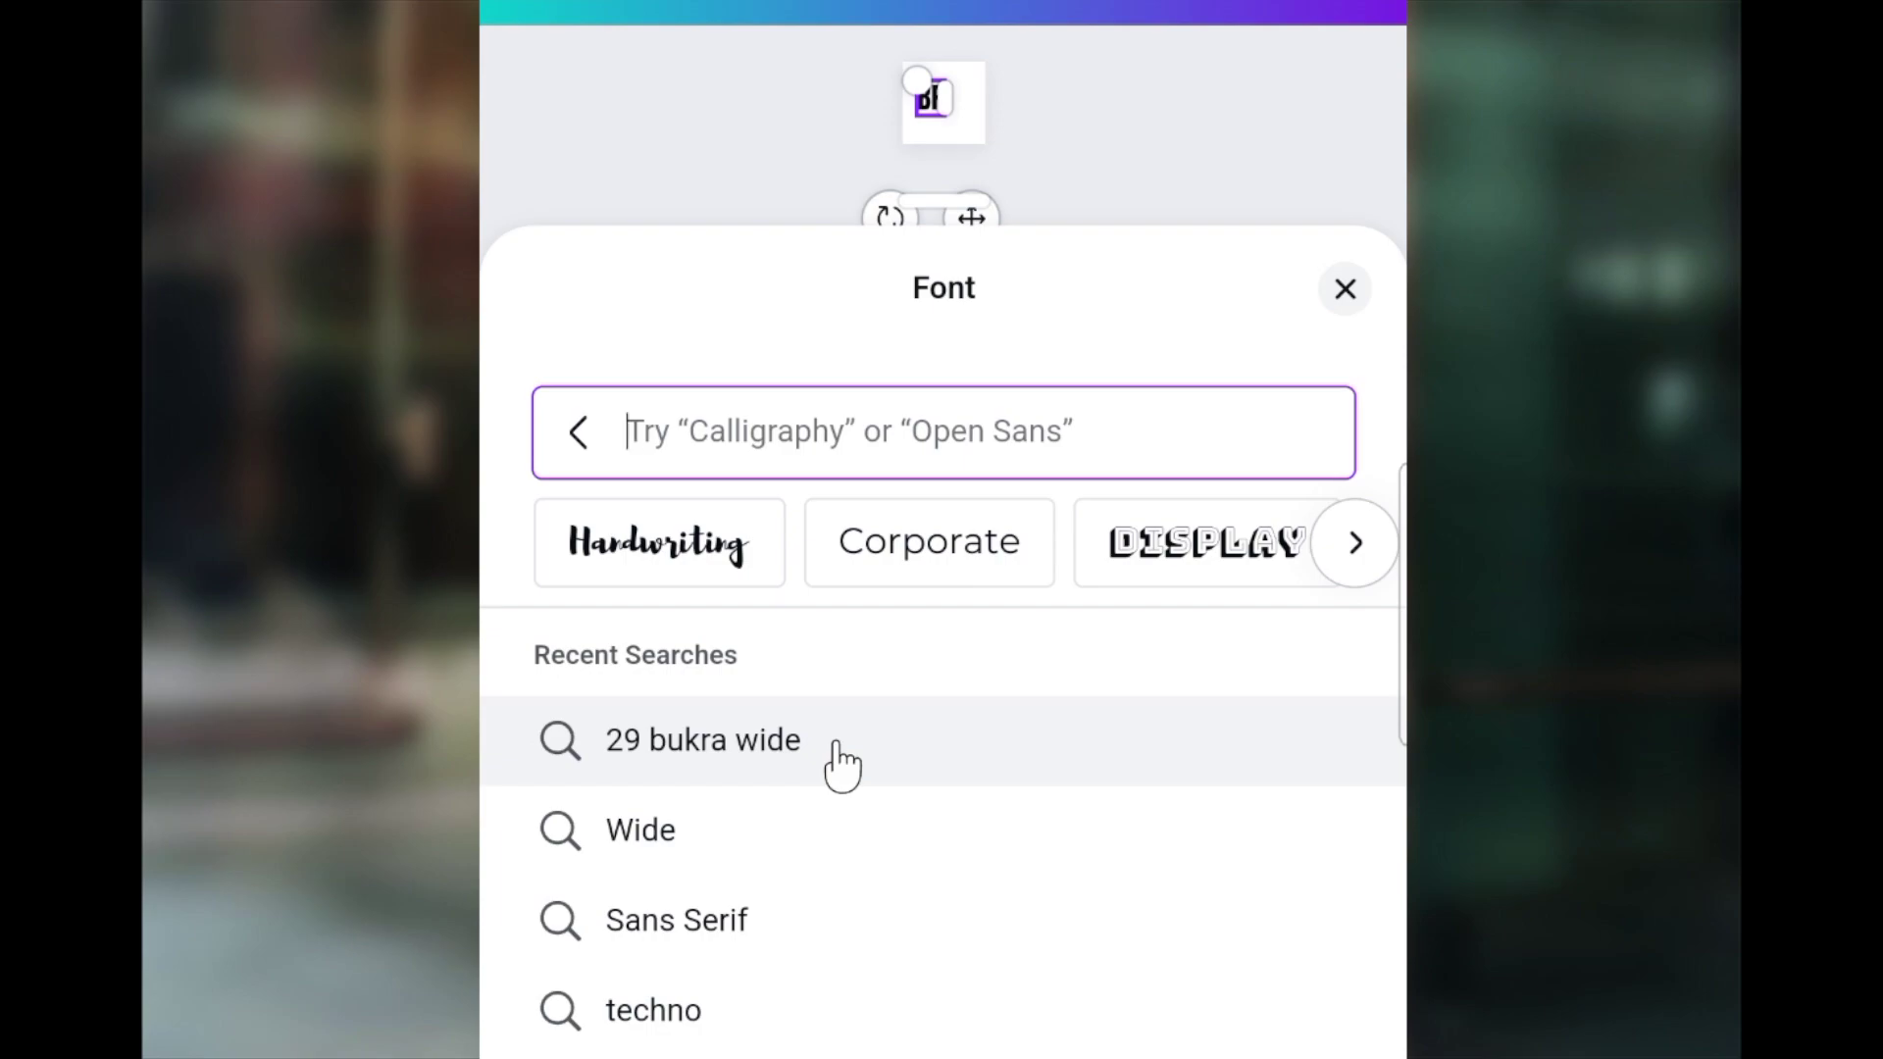
type("S")
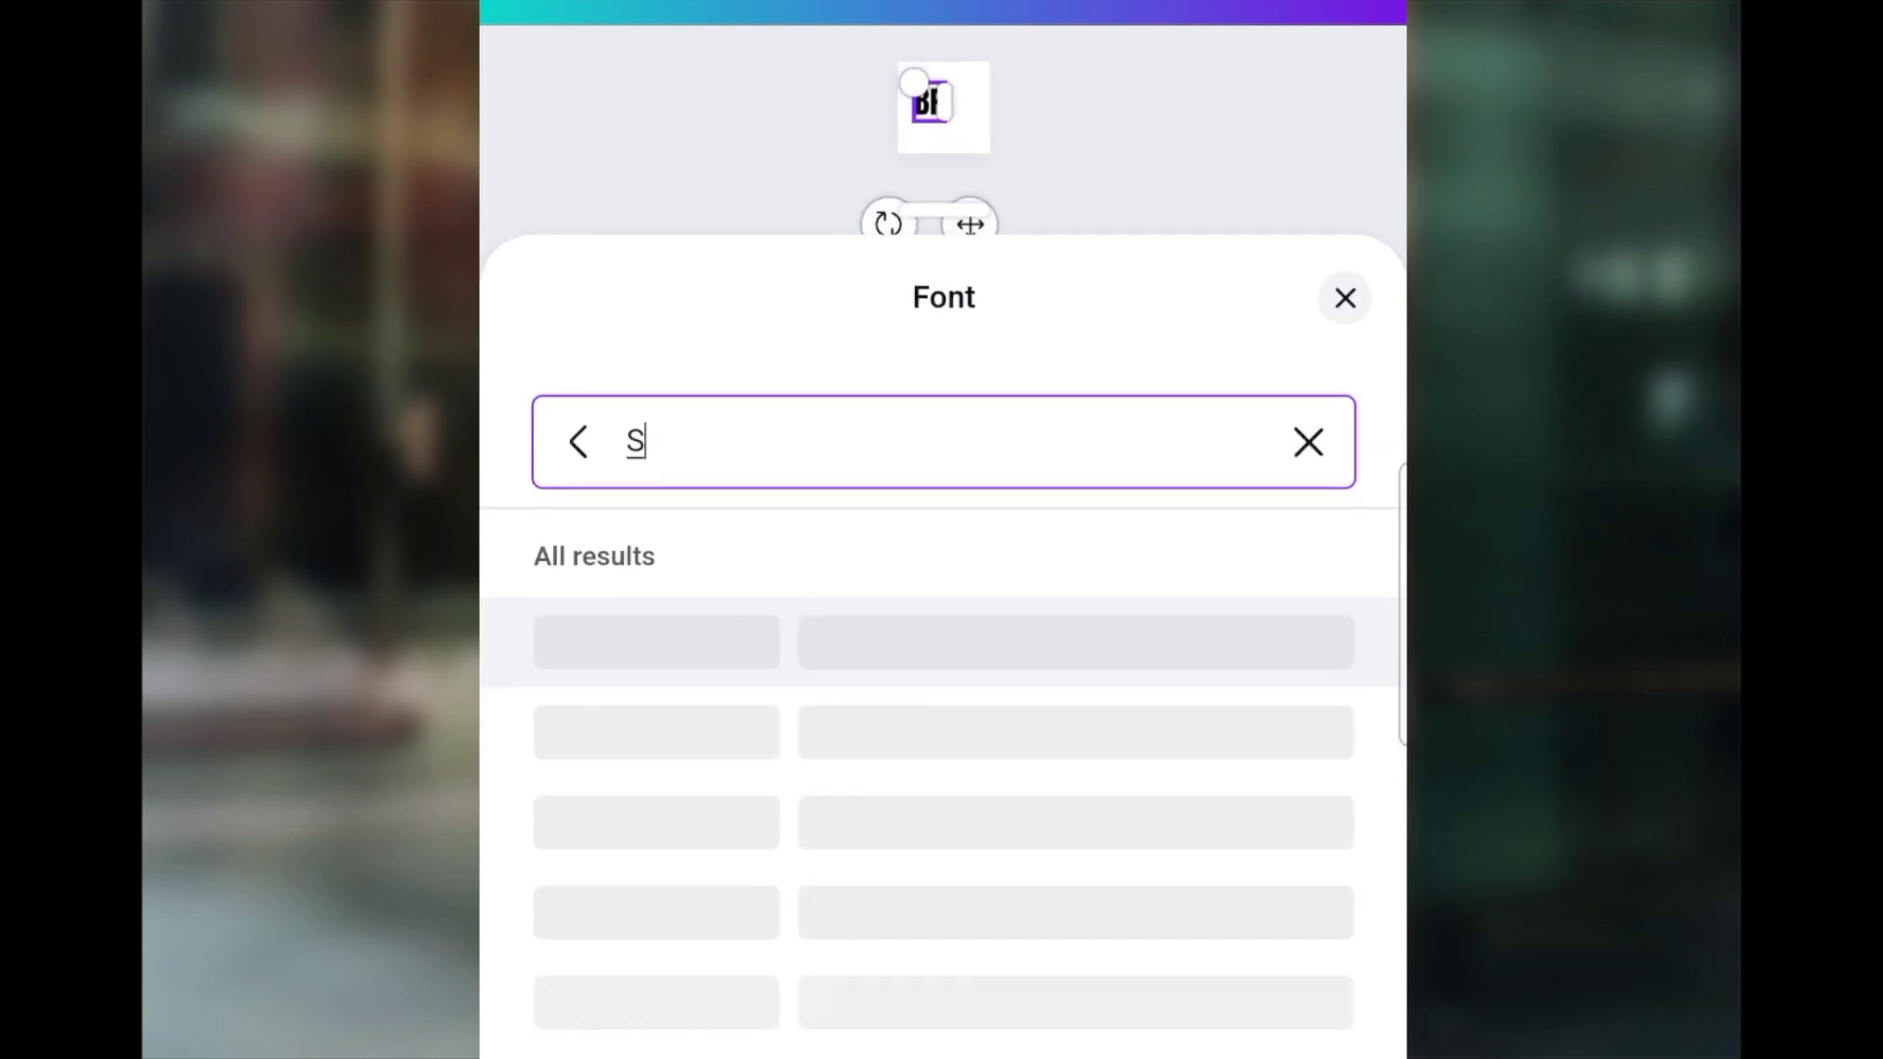
key("BackSpace")
type("Art nuvo")
left_click(672, 794)
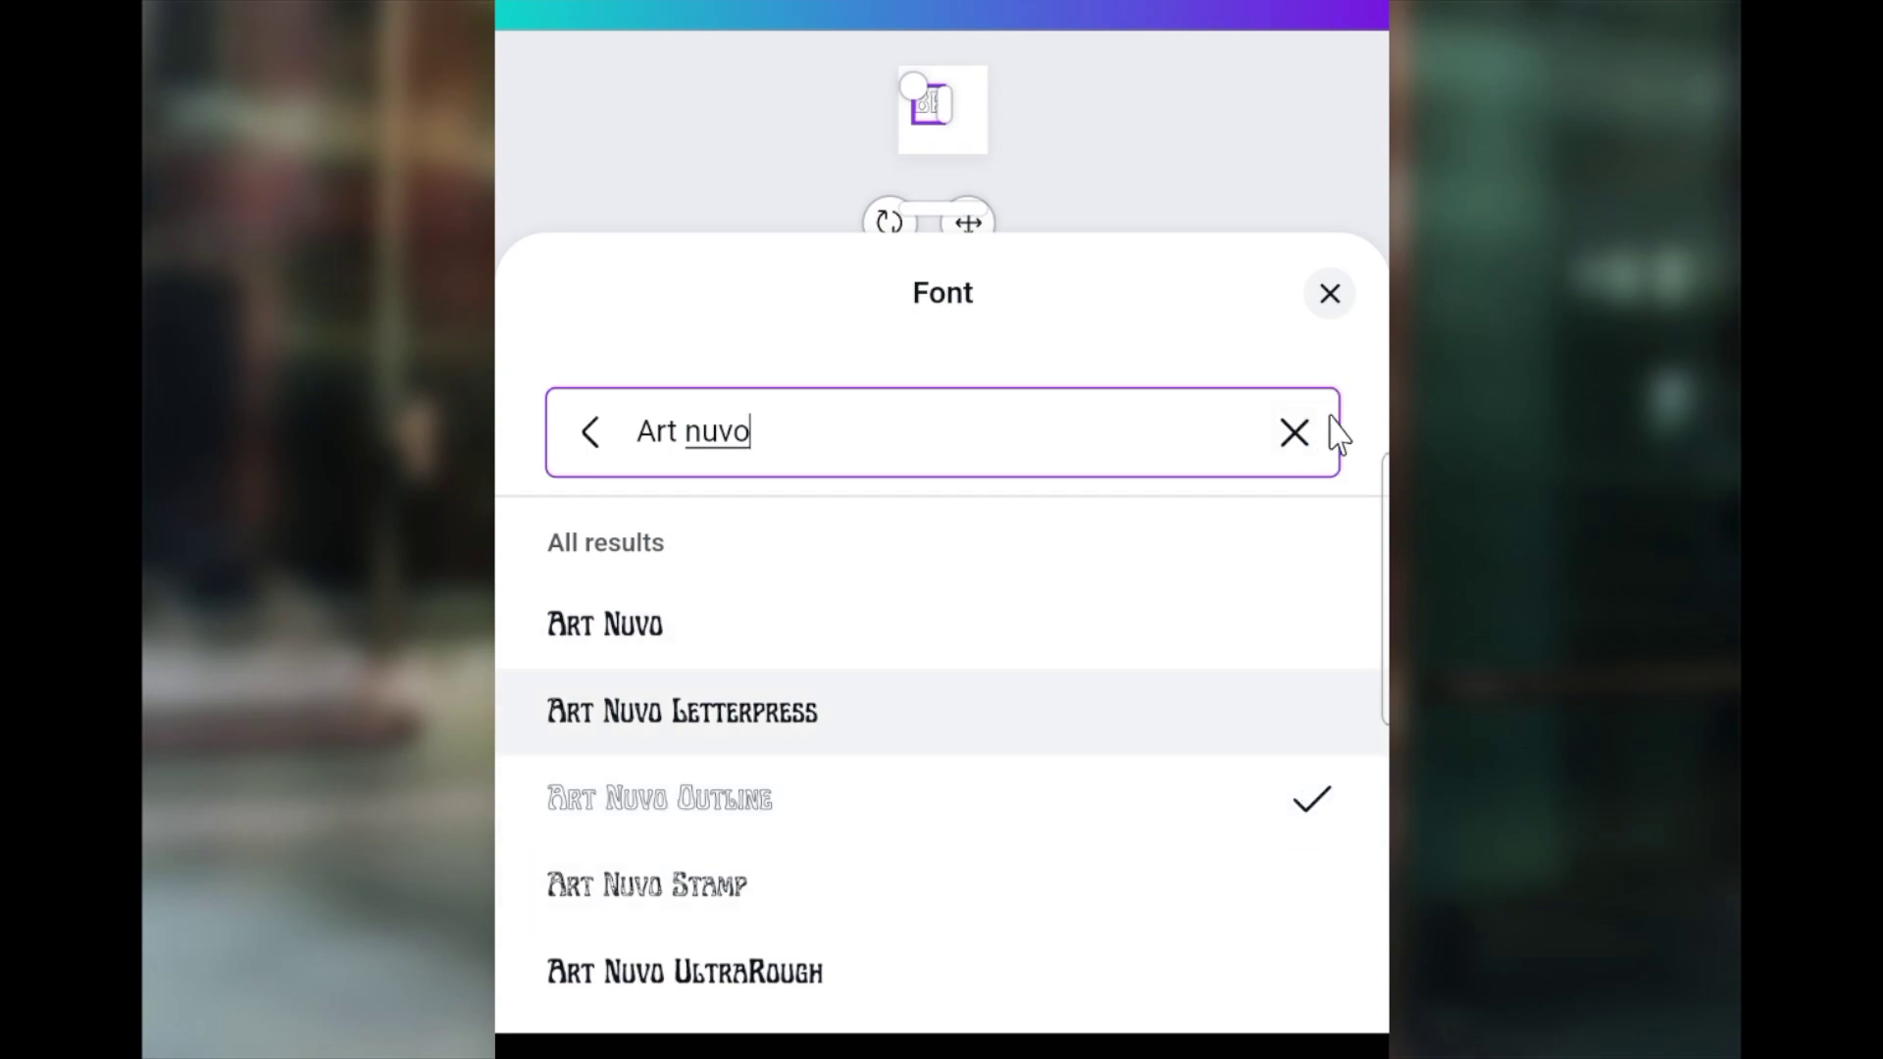
left_click(1326, 312)
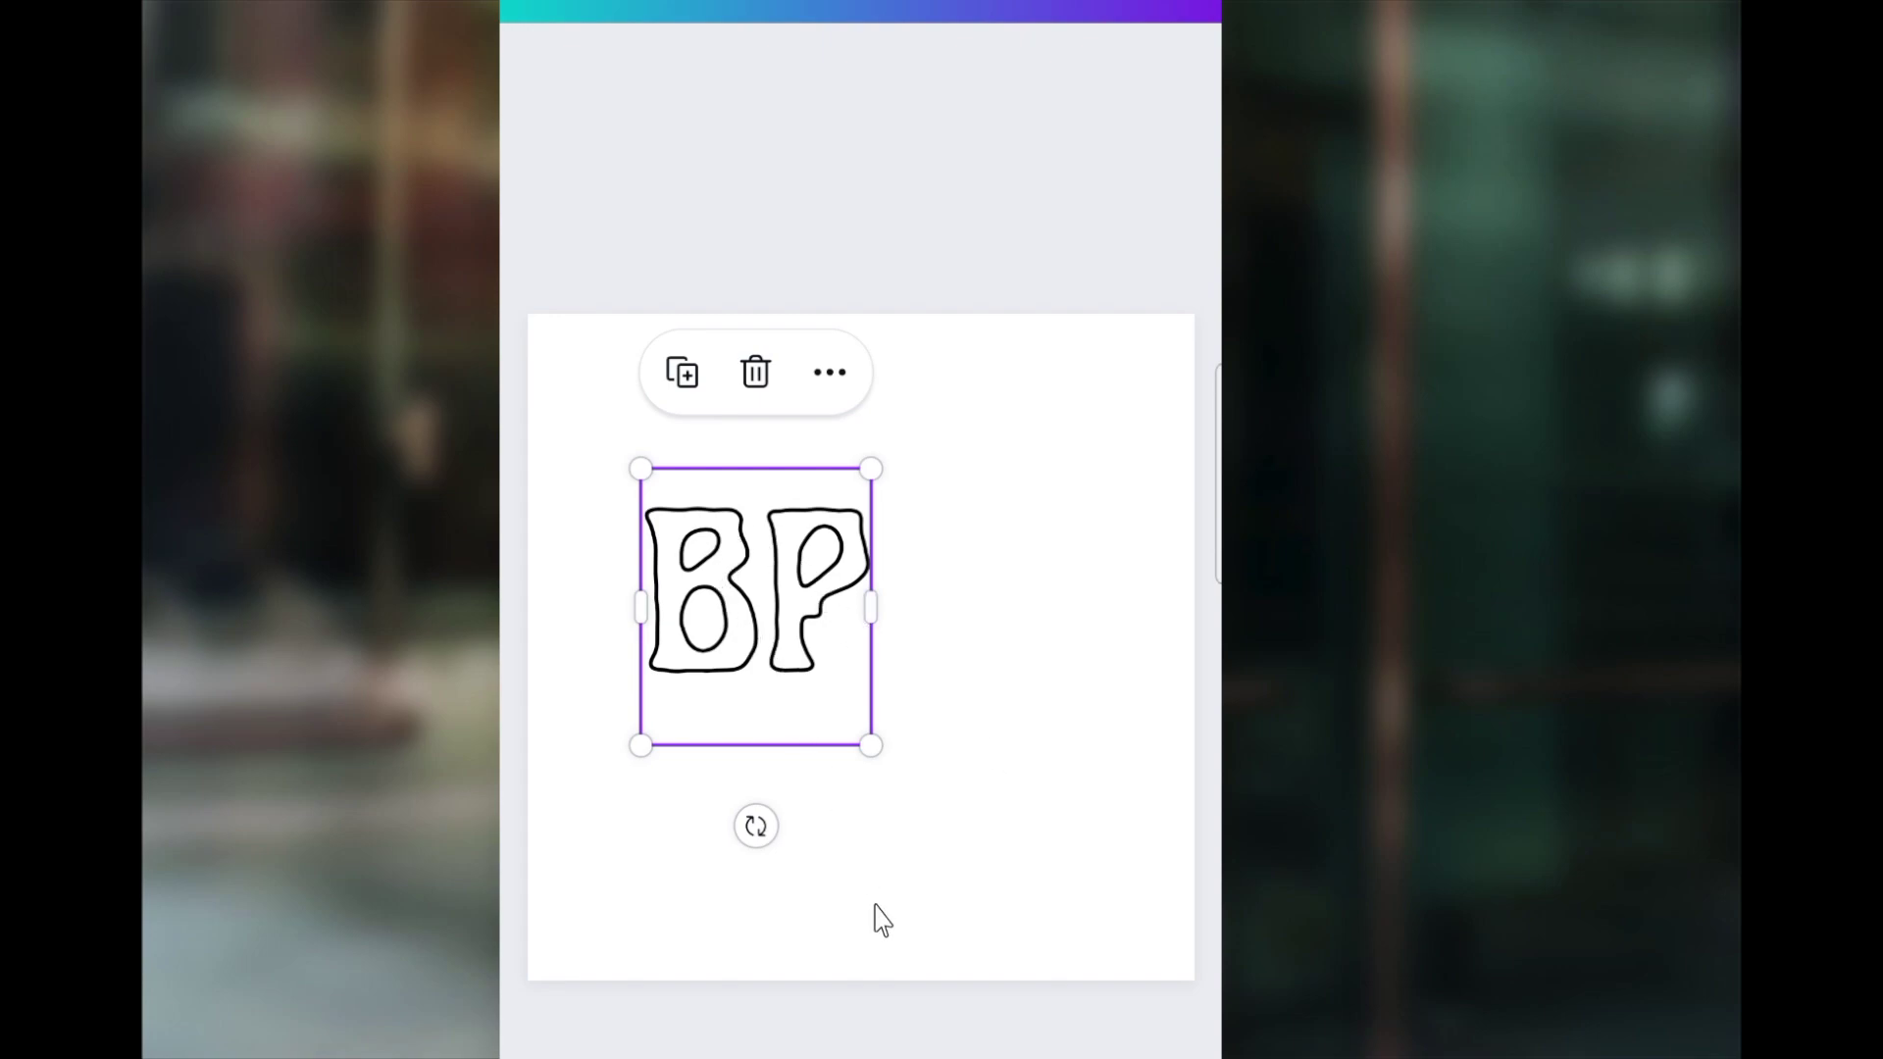
Step: Make the page background black
left_click(962, 889)
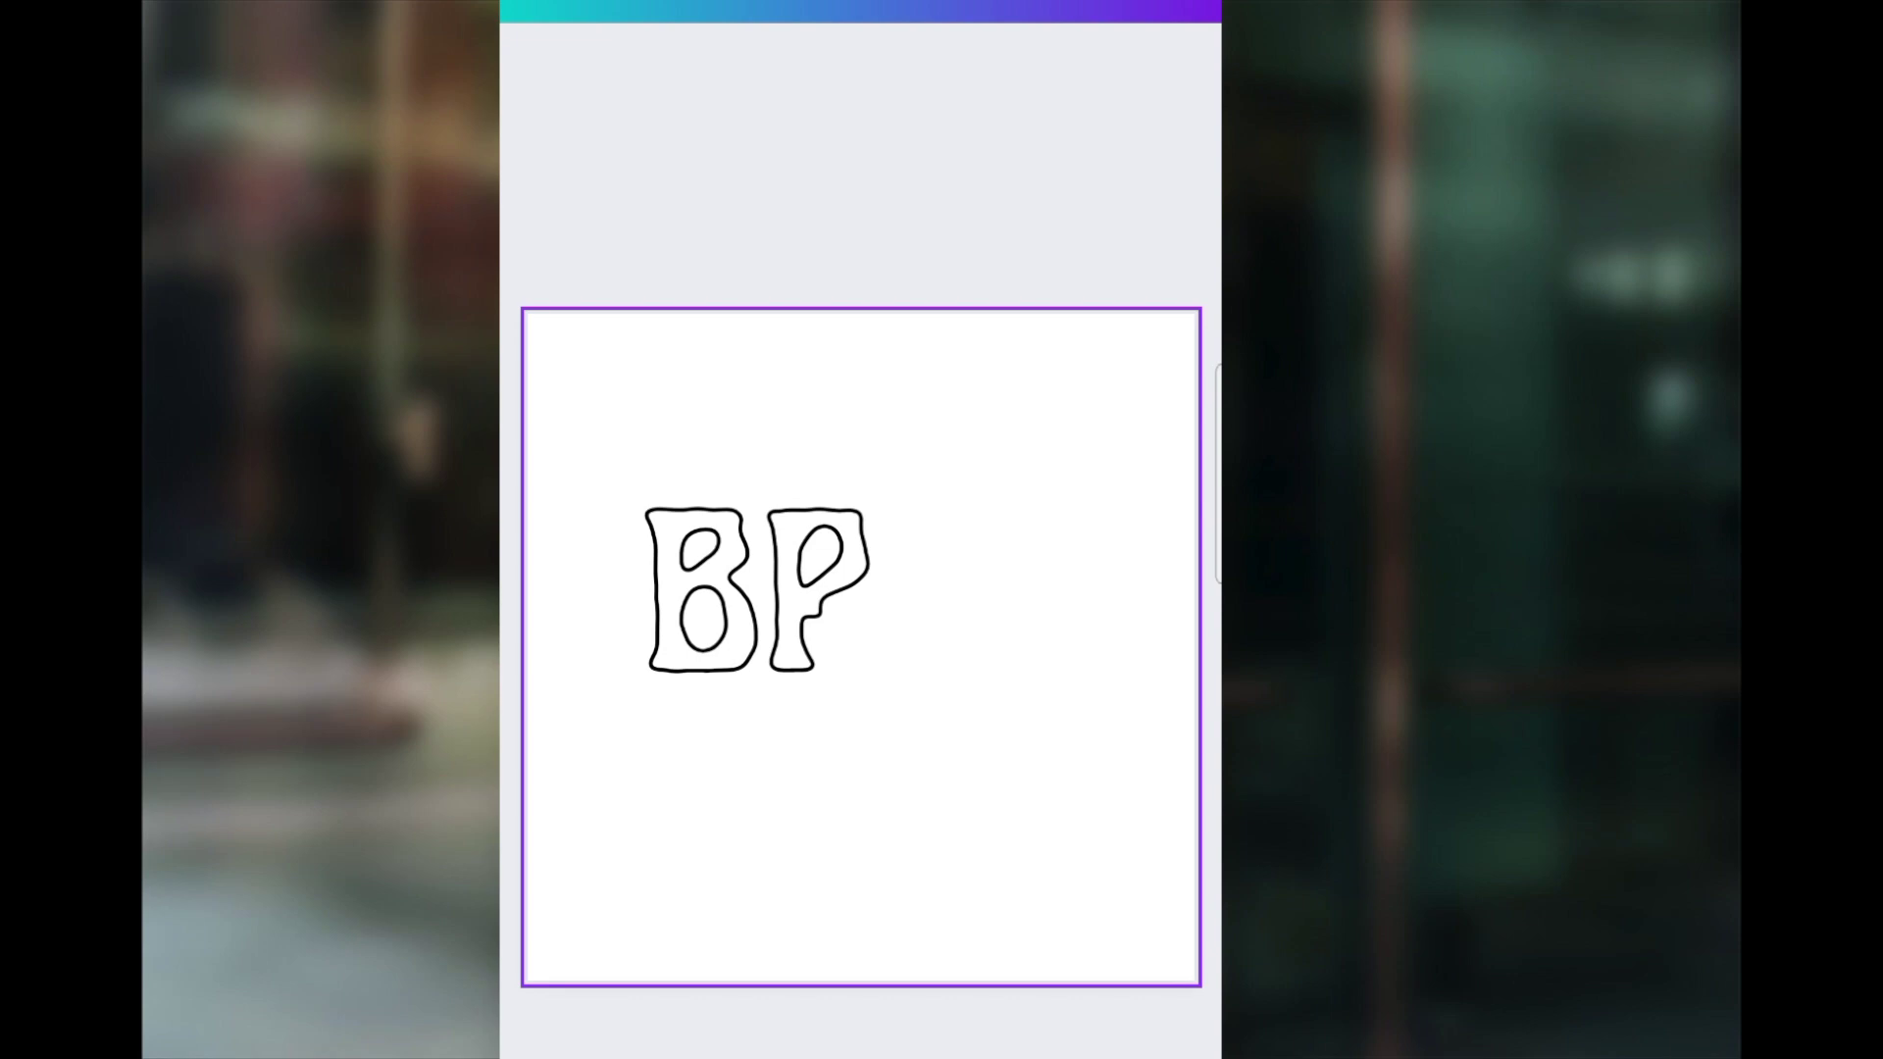
left_click(688, 1025)
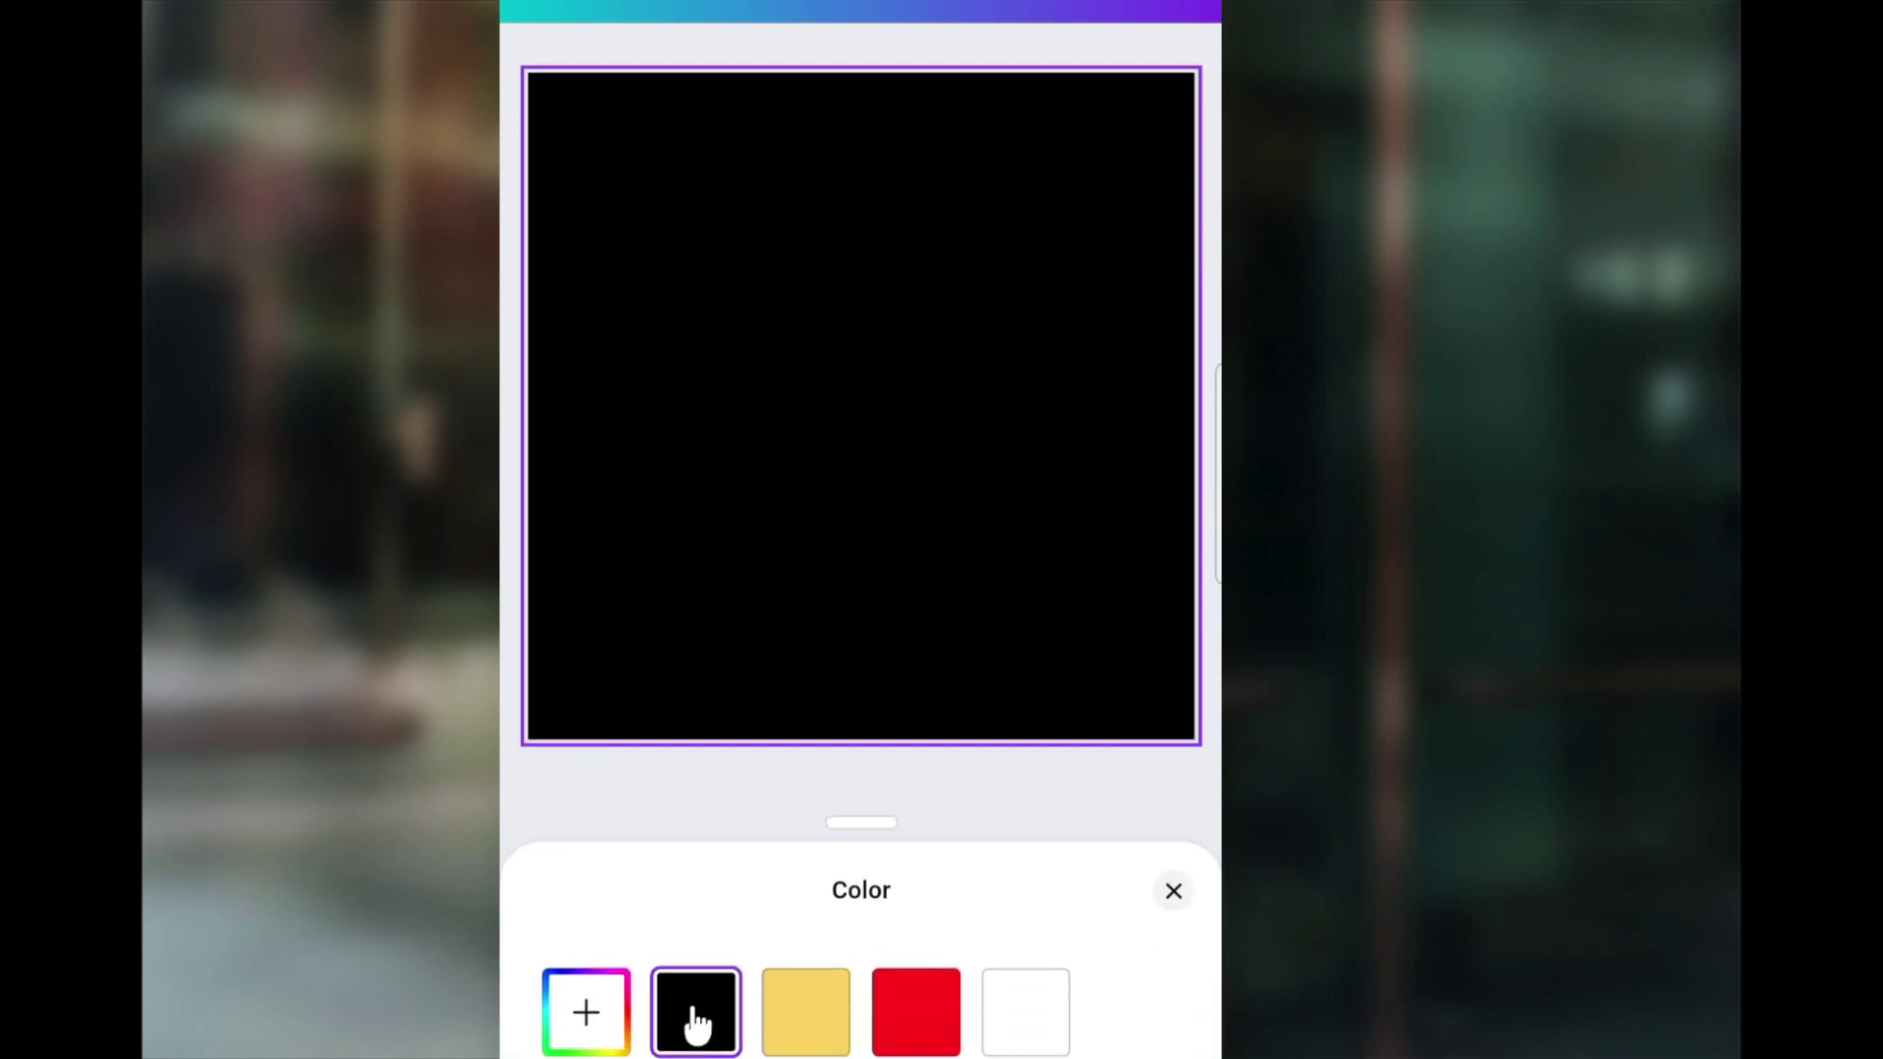
left_click(1170, 899)
Step: Colour the BP outline lettering yellow
left_click(804, 657)
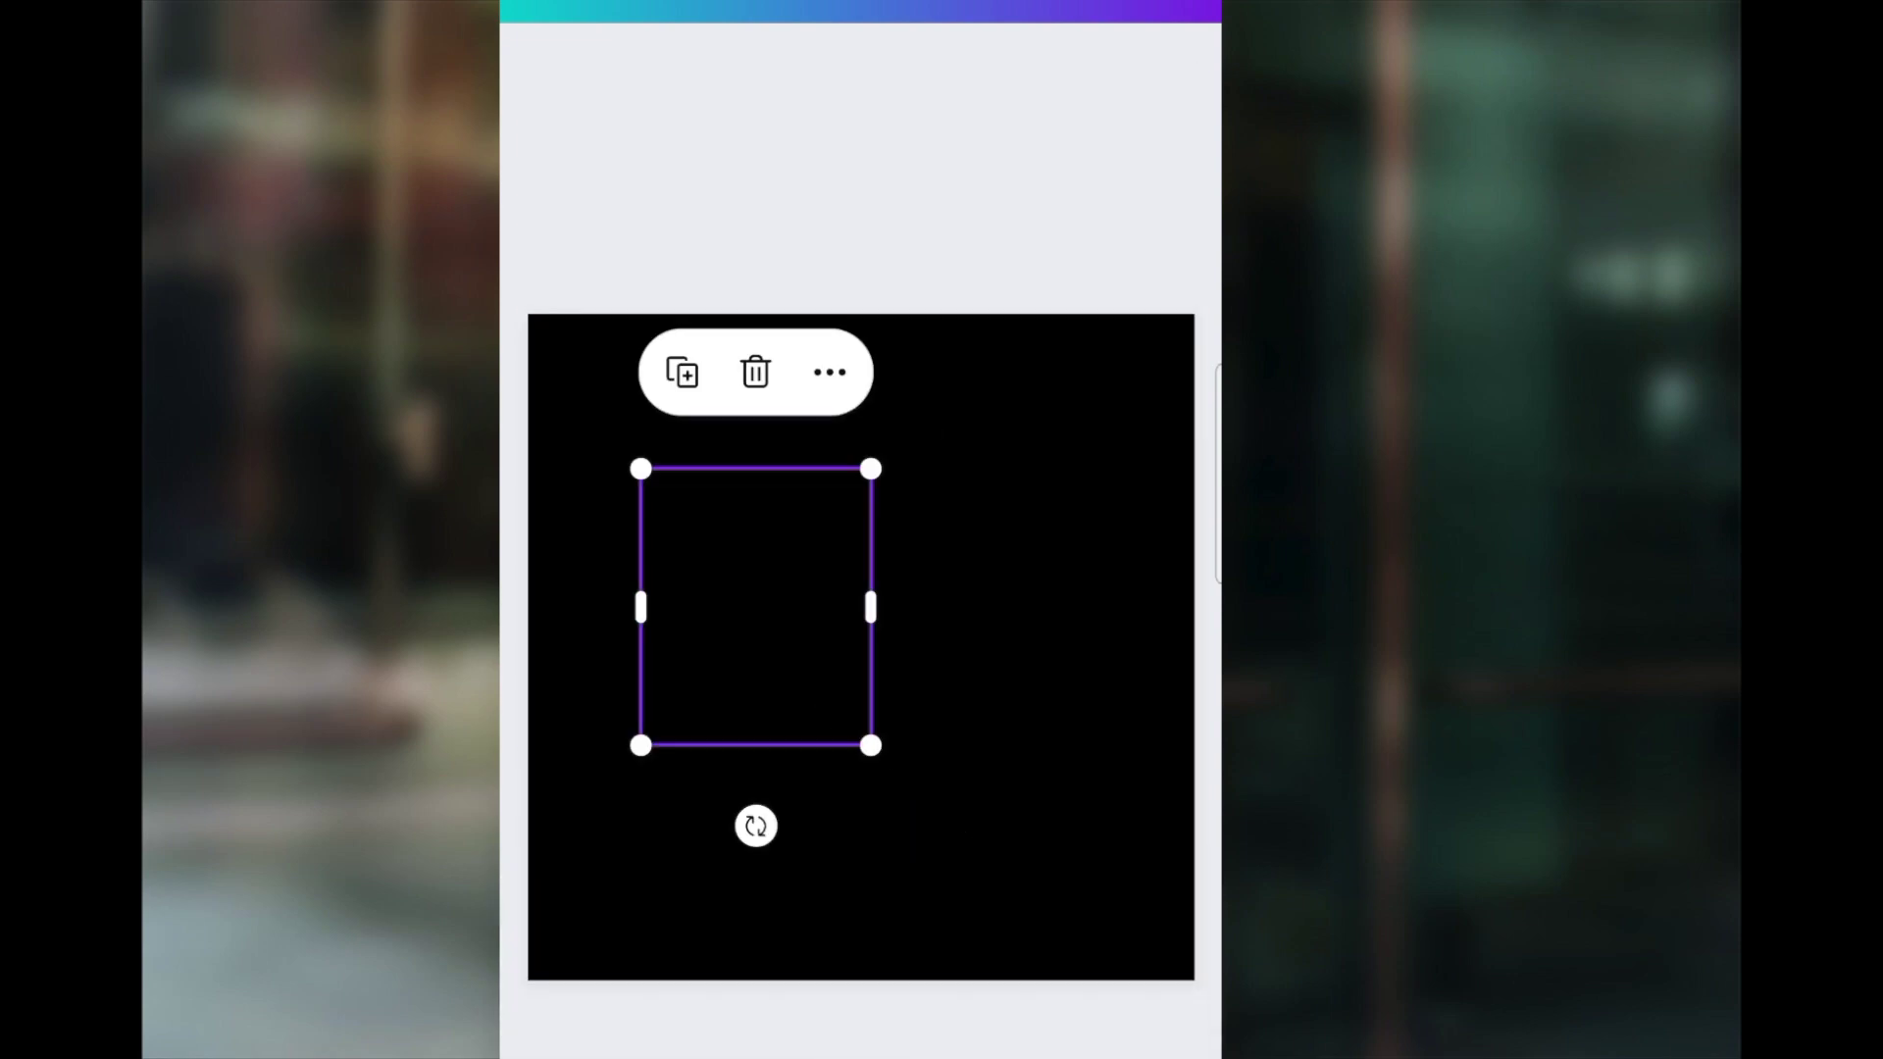
left_click(911, 1055)
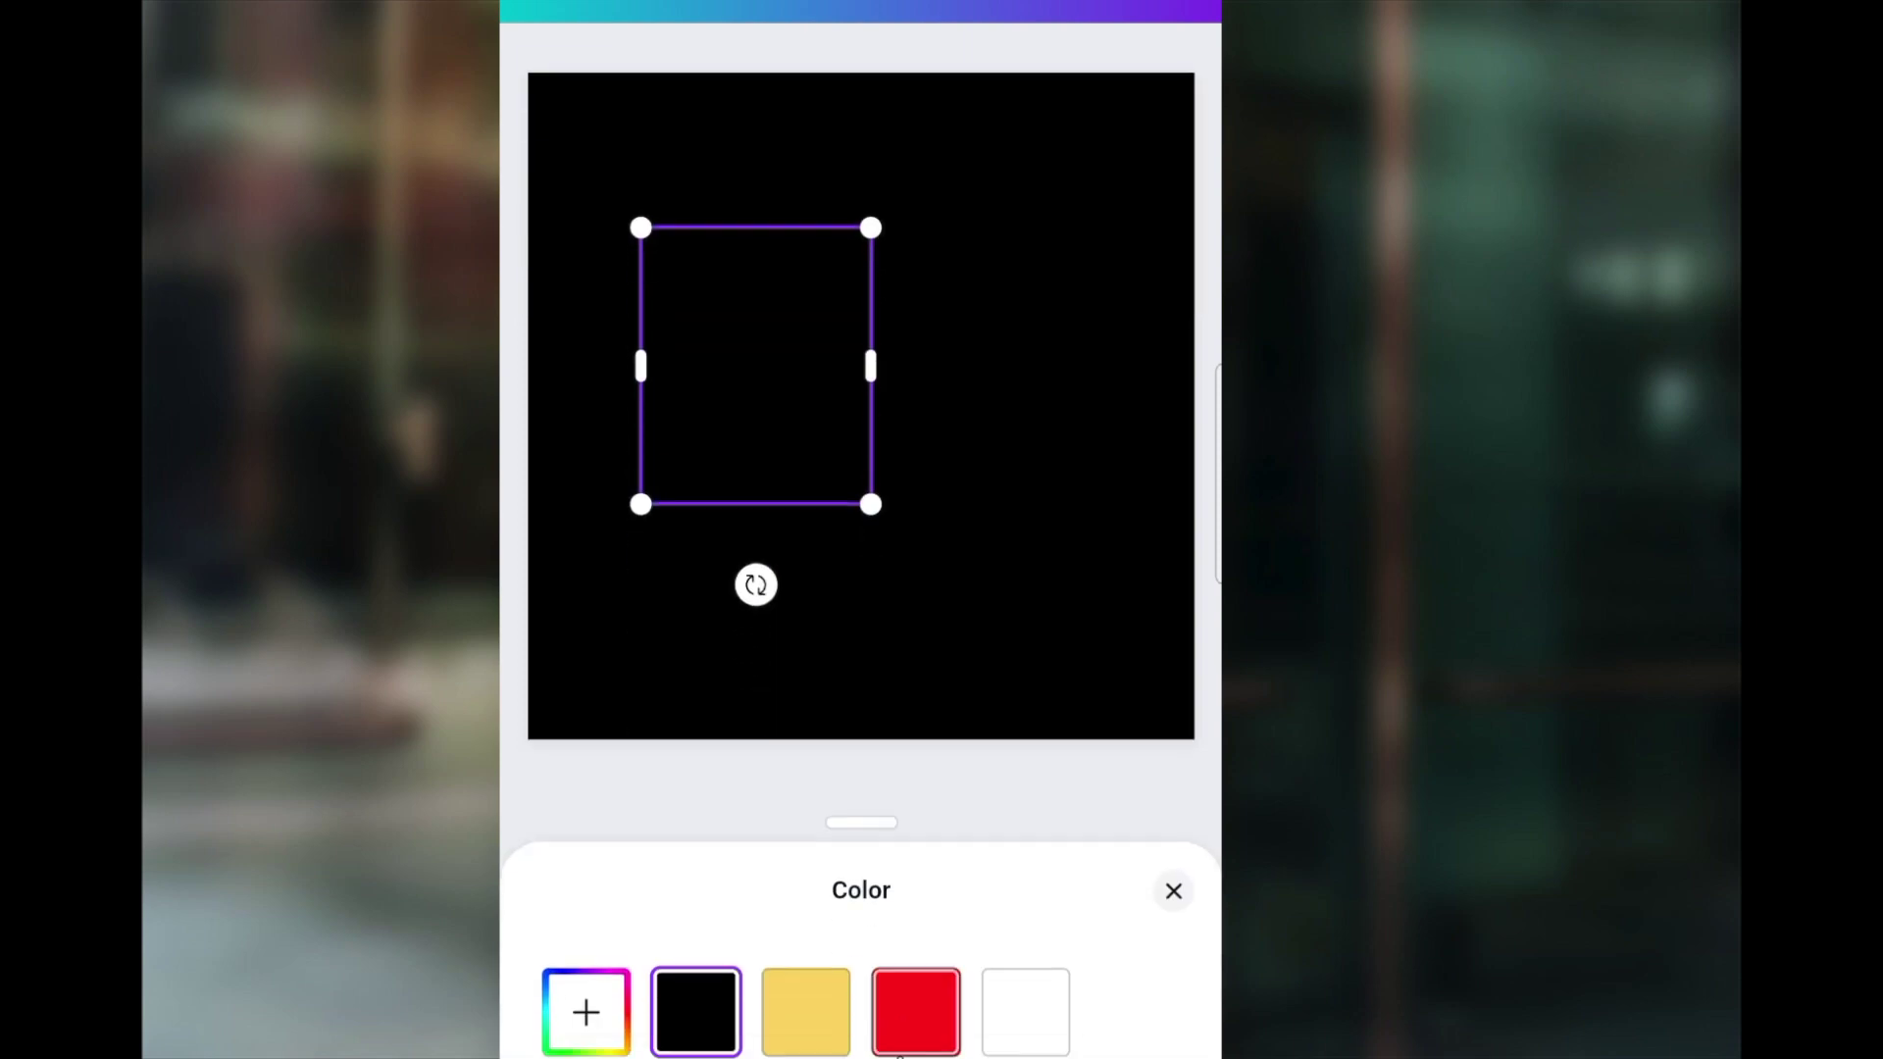
left_click(799, 1034)
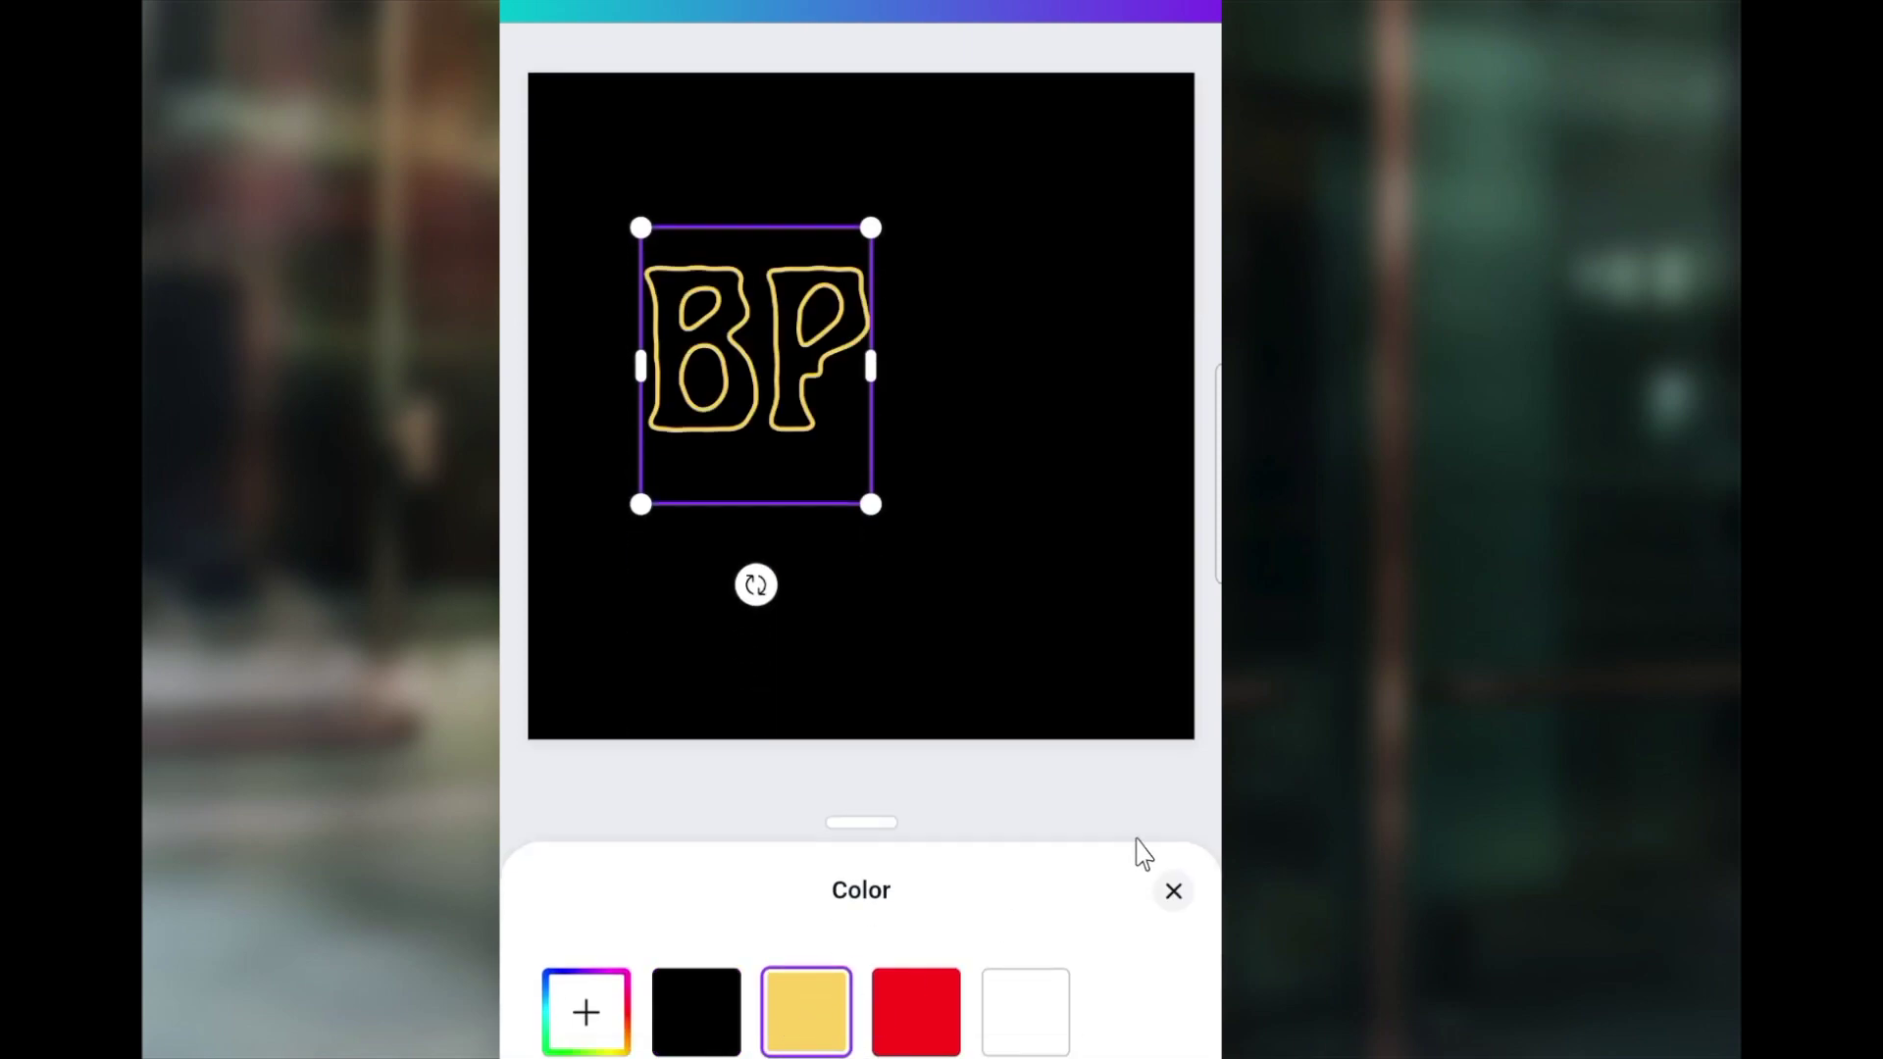
left_click(1175, 892)
left_click(992, 892)
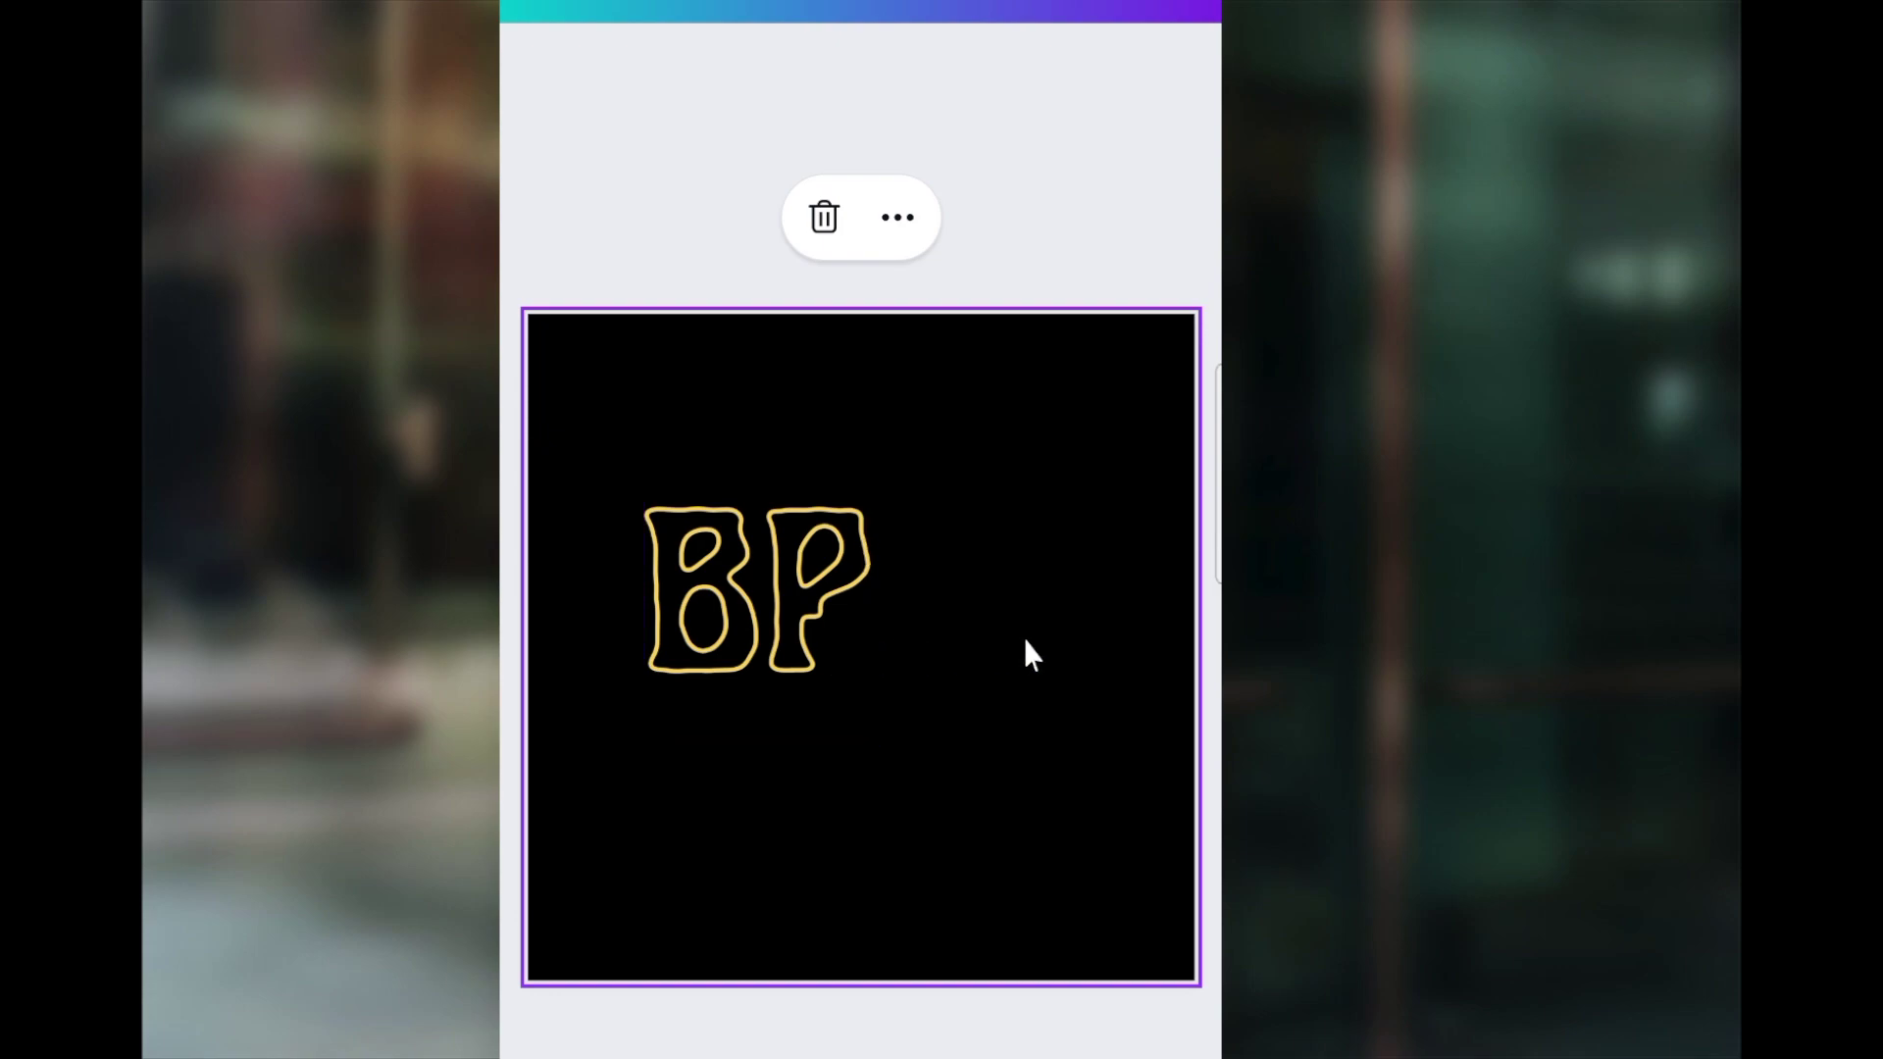
Step: Add an 'alace' heading and position it right after the P to spell BPalace
left_click(963, 743)
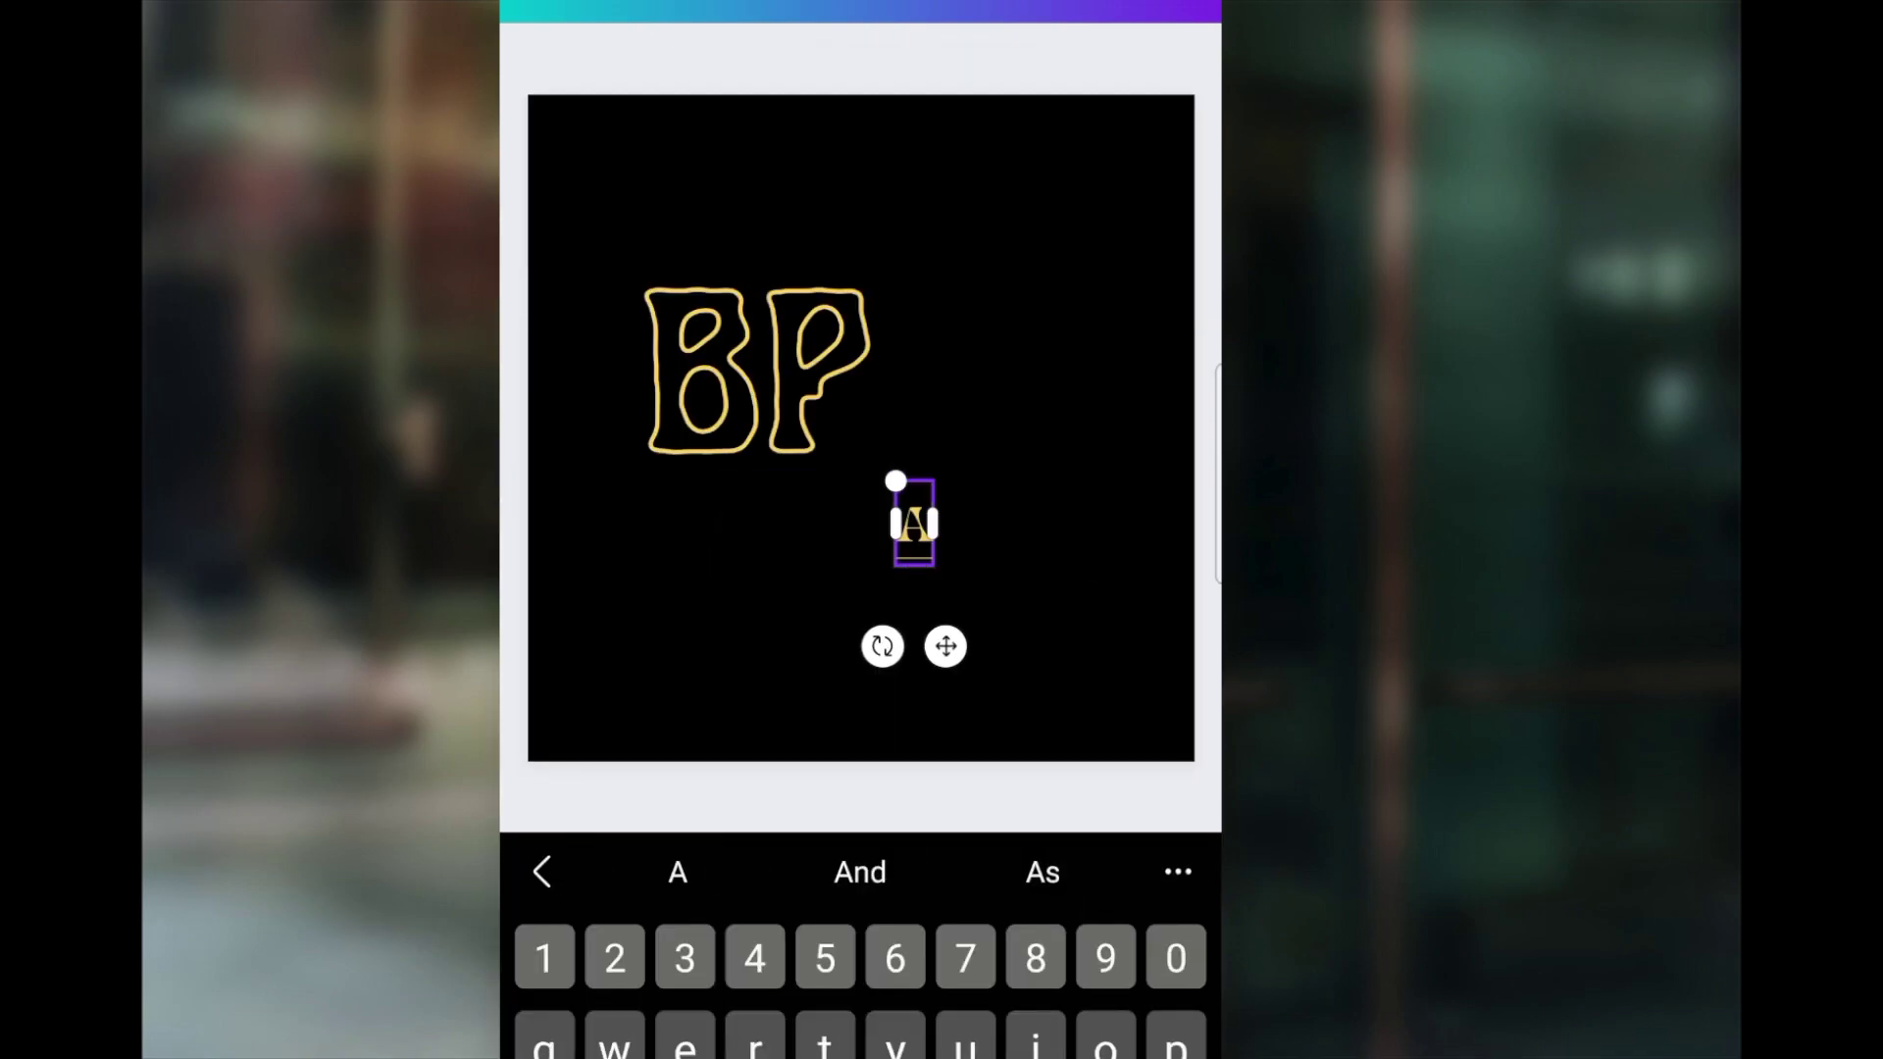
key("BackSpace")
type("alace")
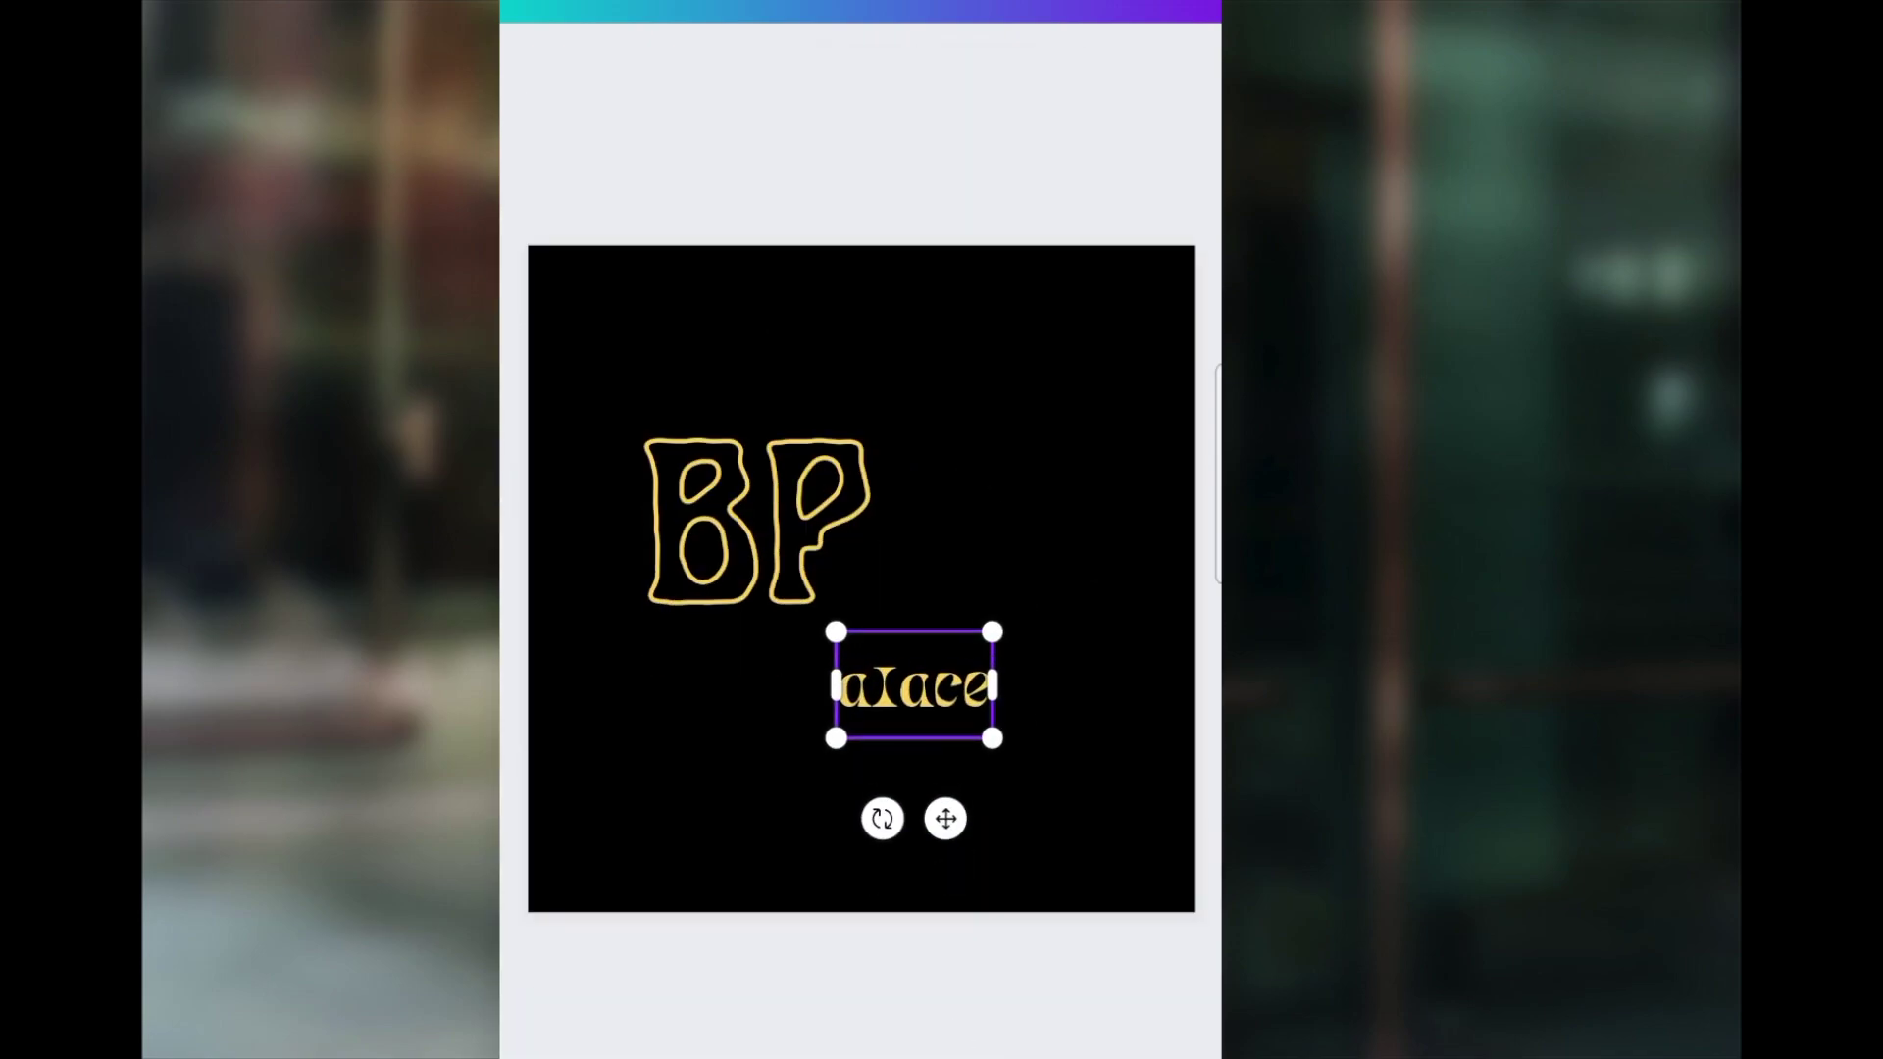
left_click_drag(913, 684, 914, 578)
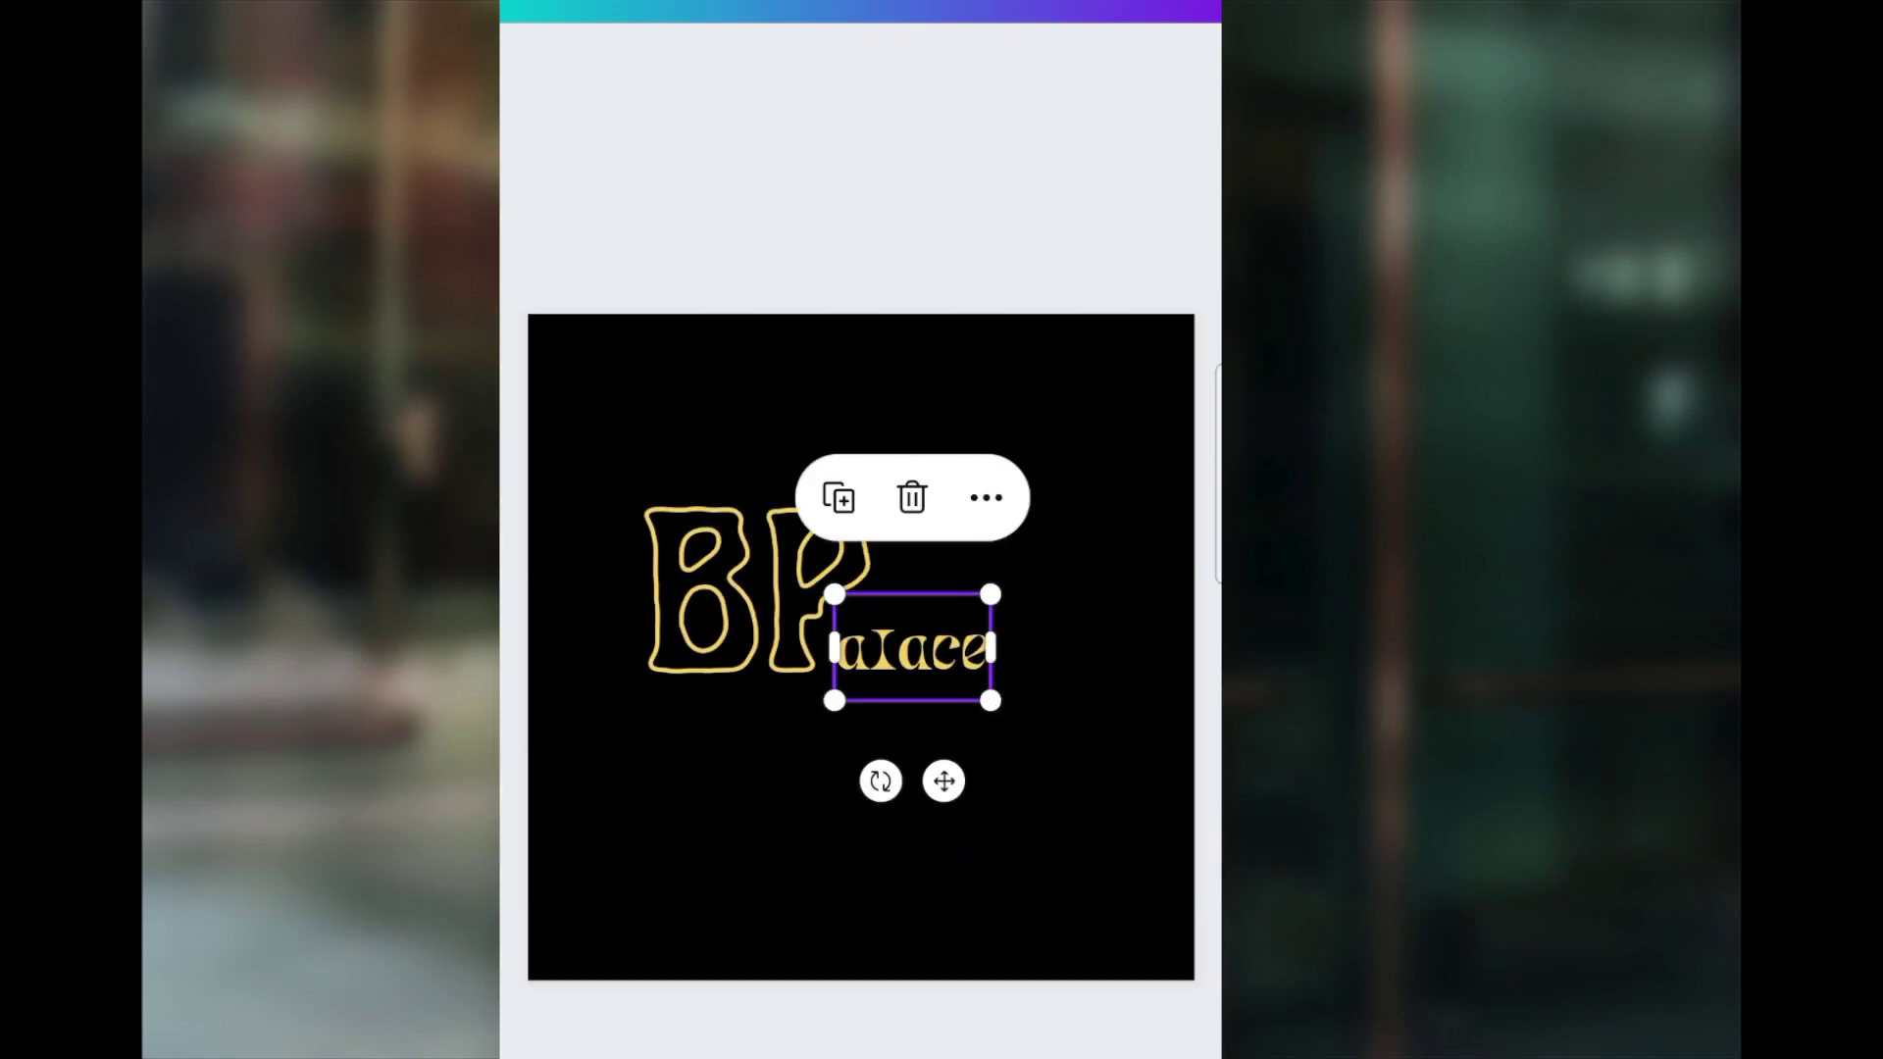
left_click_drag(913, 647, 906, 647)
left_click(757, 1016)
left_click(906, 649)
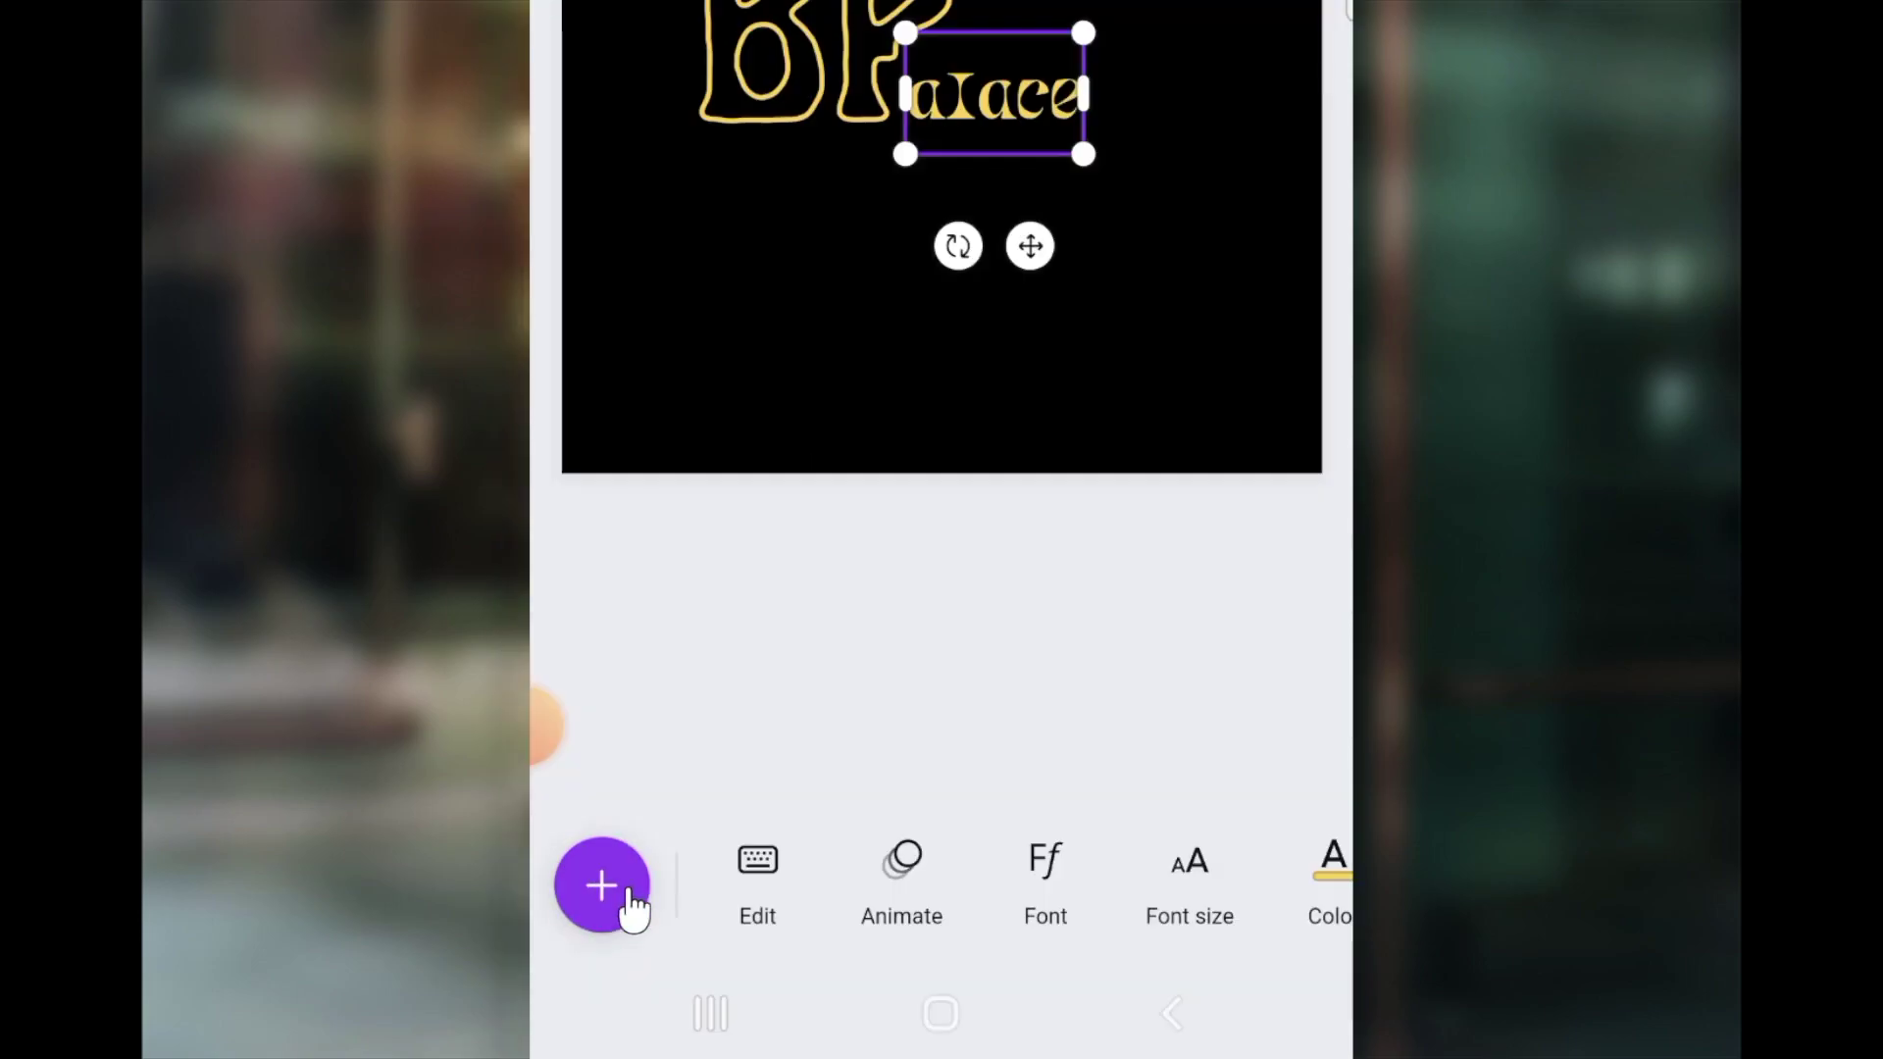
left_click(622, 875)
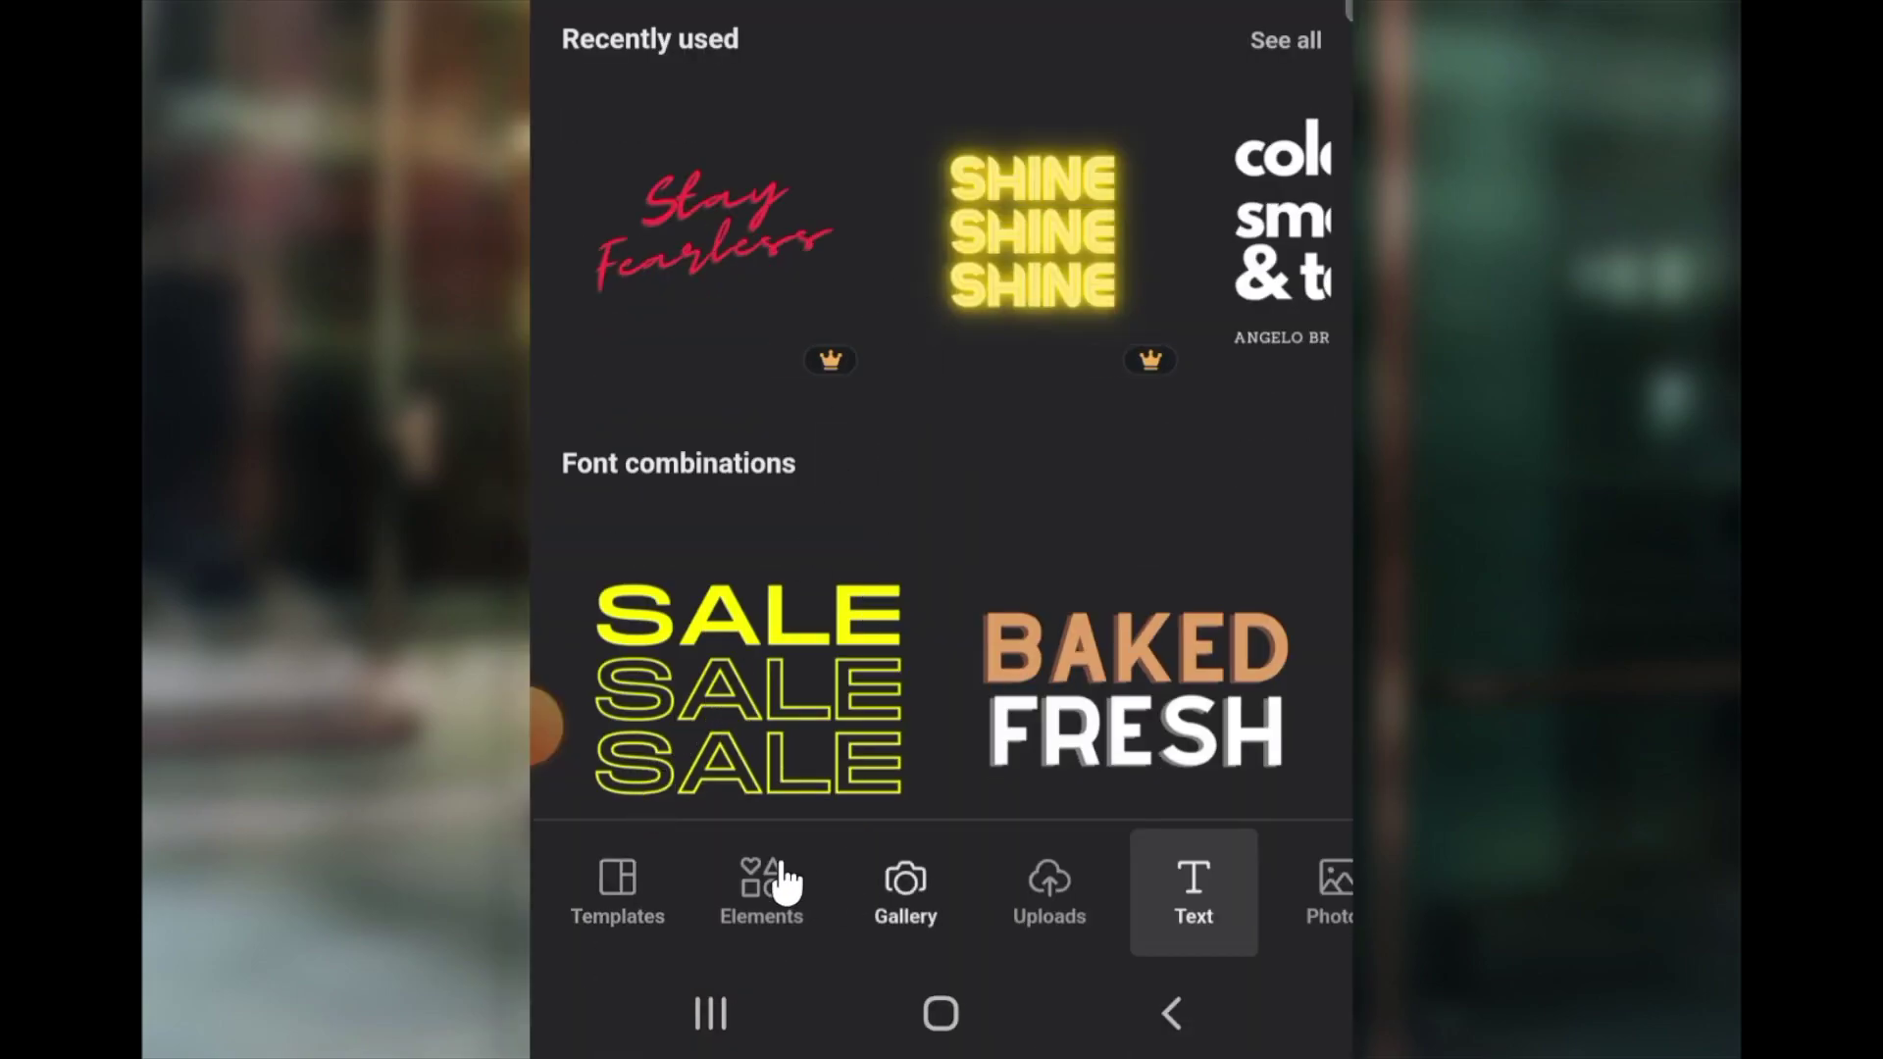
Step: Add the BURGER graphic in yellow, shrink it and place it beside BP above 'alace'
left_click(802, 872)
scroll(951, 196, "down", 5)
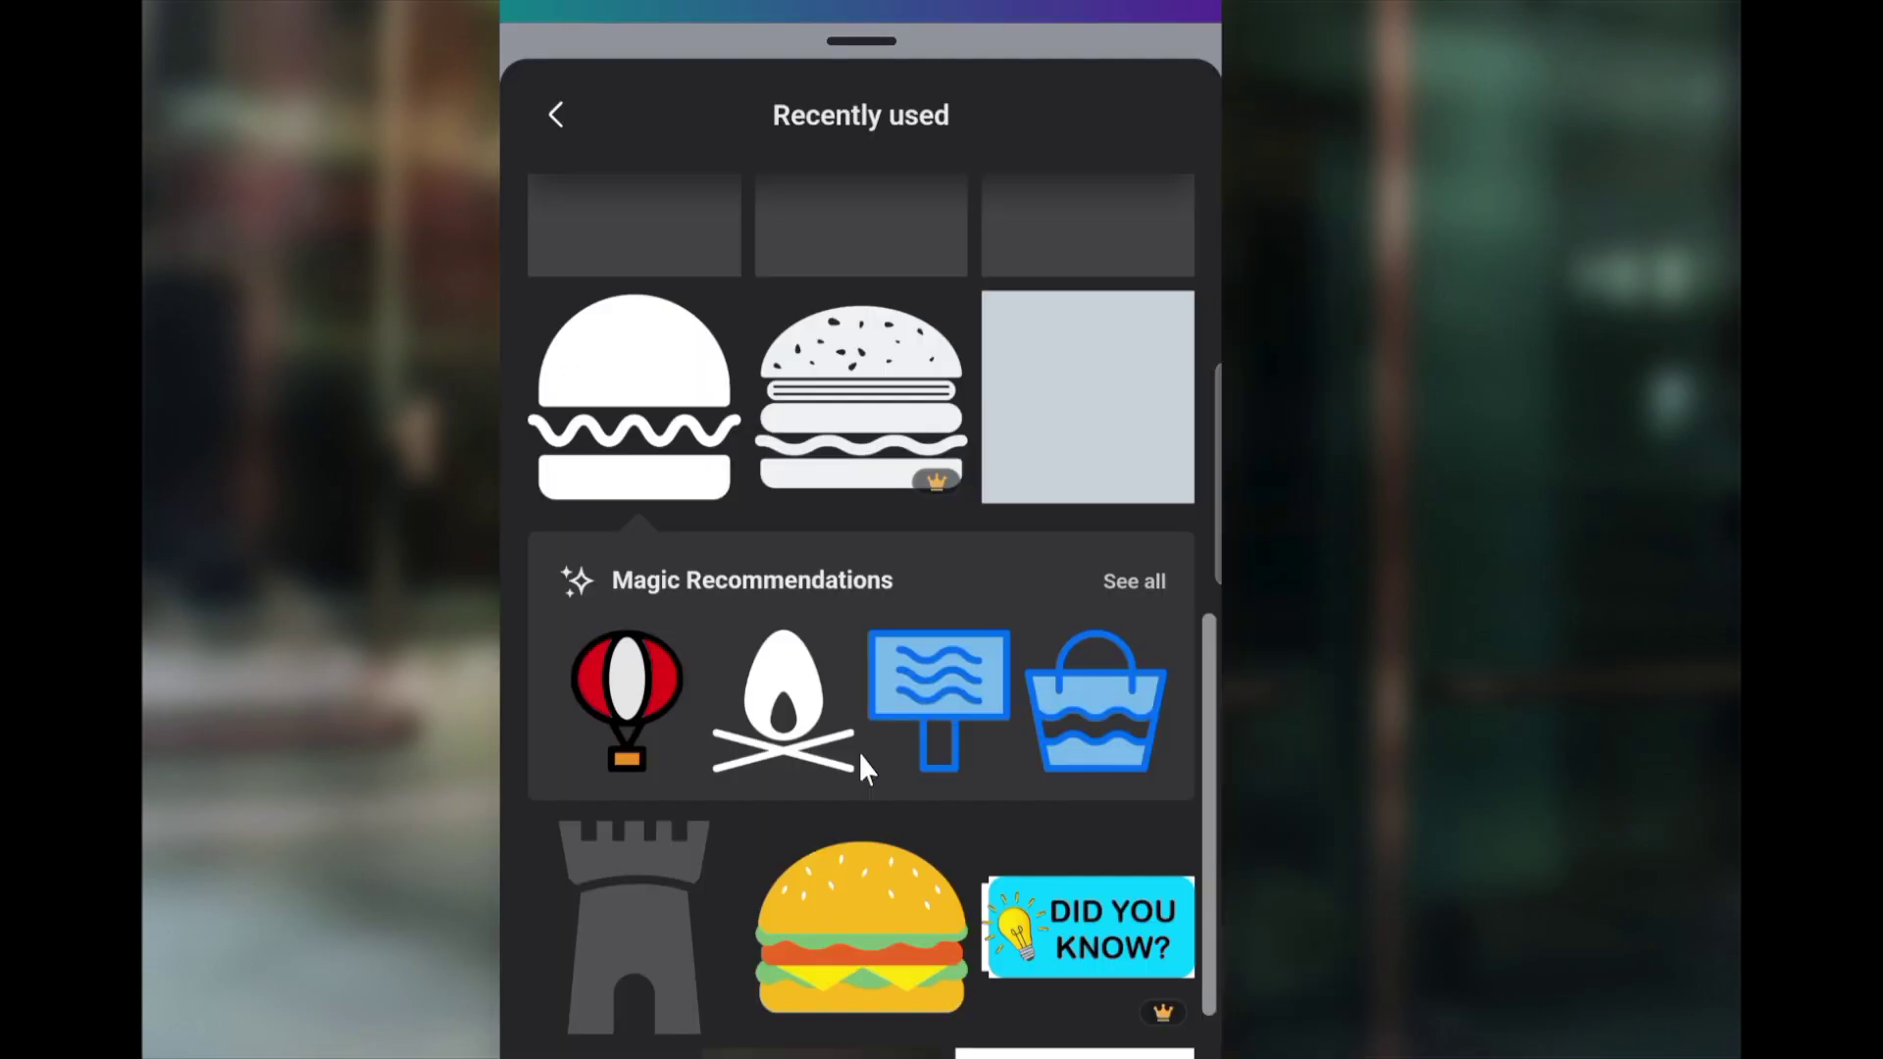
scroll(861, 755, "up", 5)
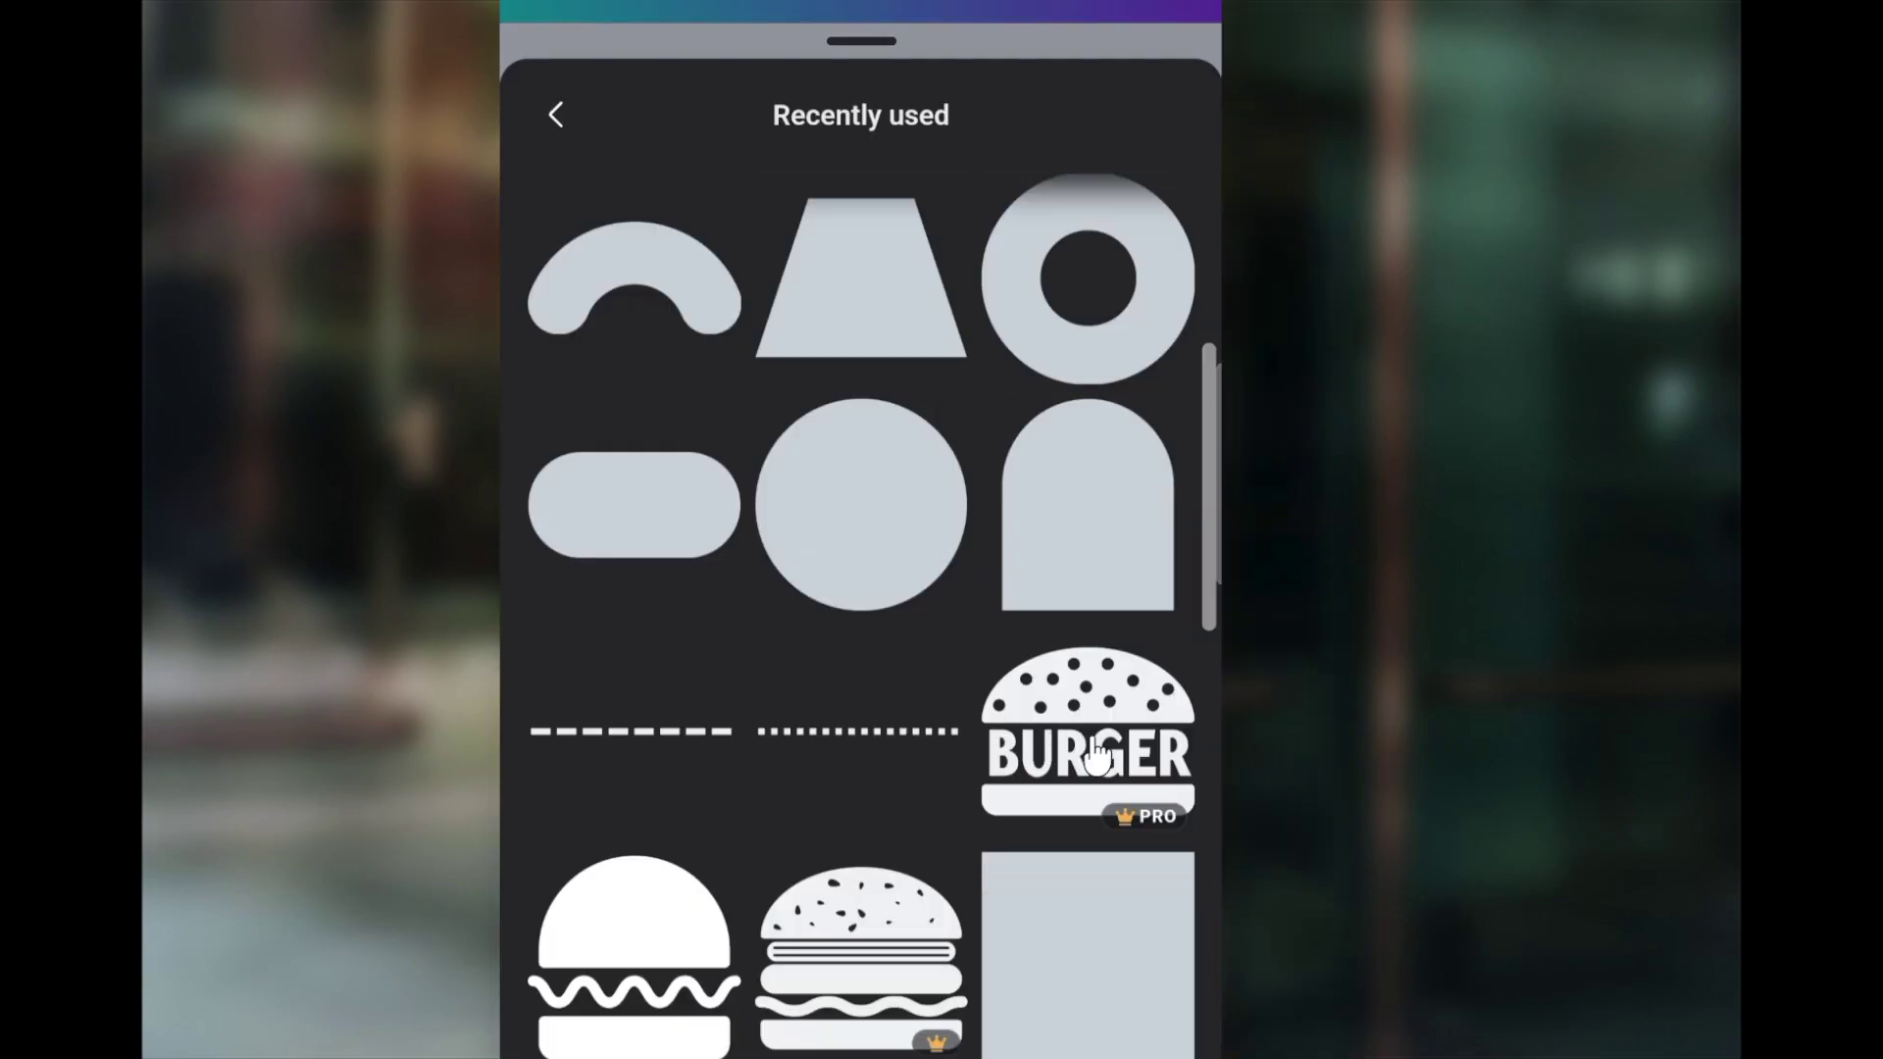
left_click(1079, 774)
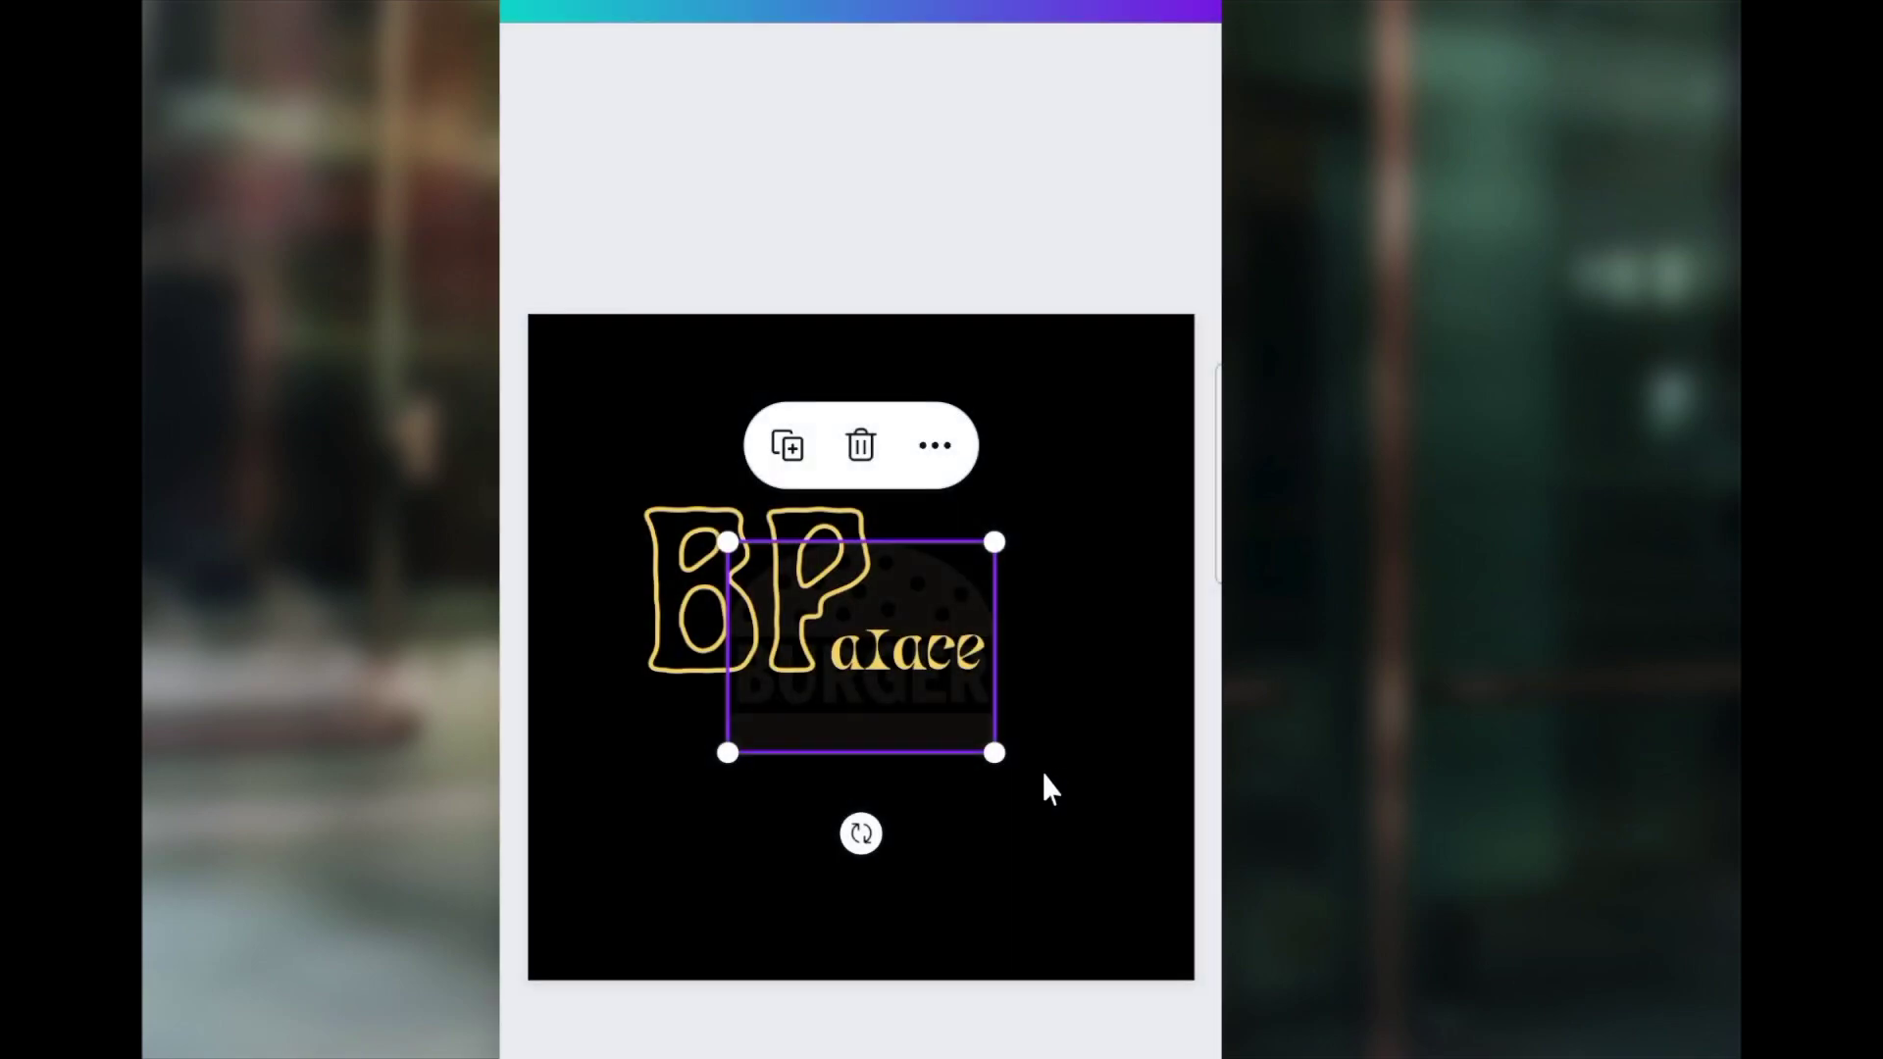
left_click(917, 1055)
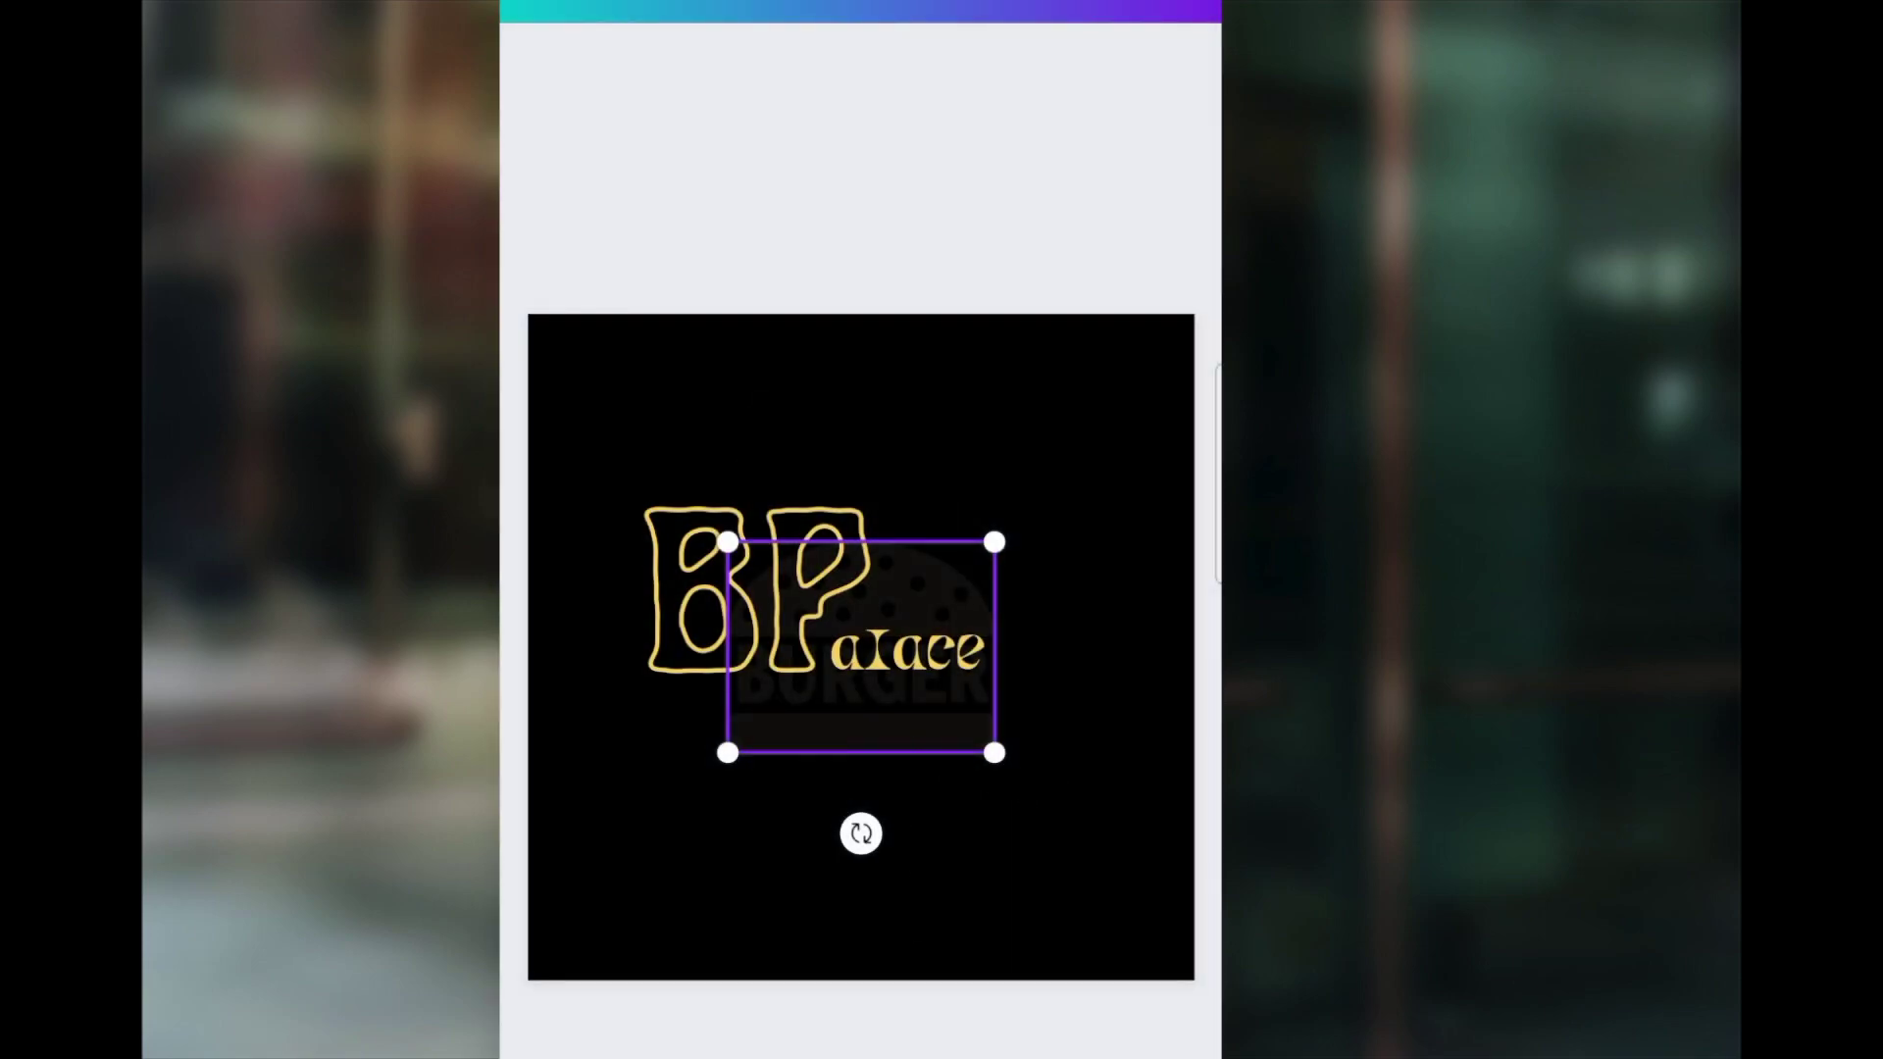
left_click(1137, 1020)
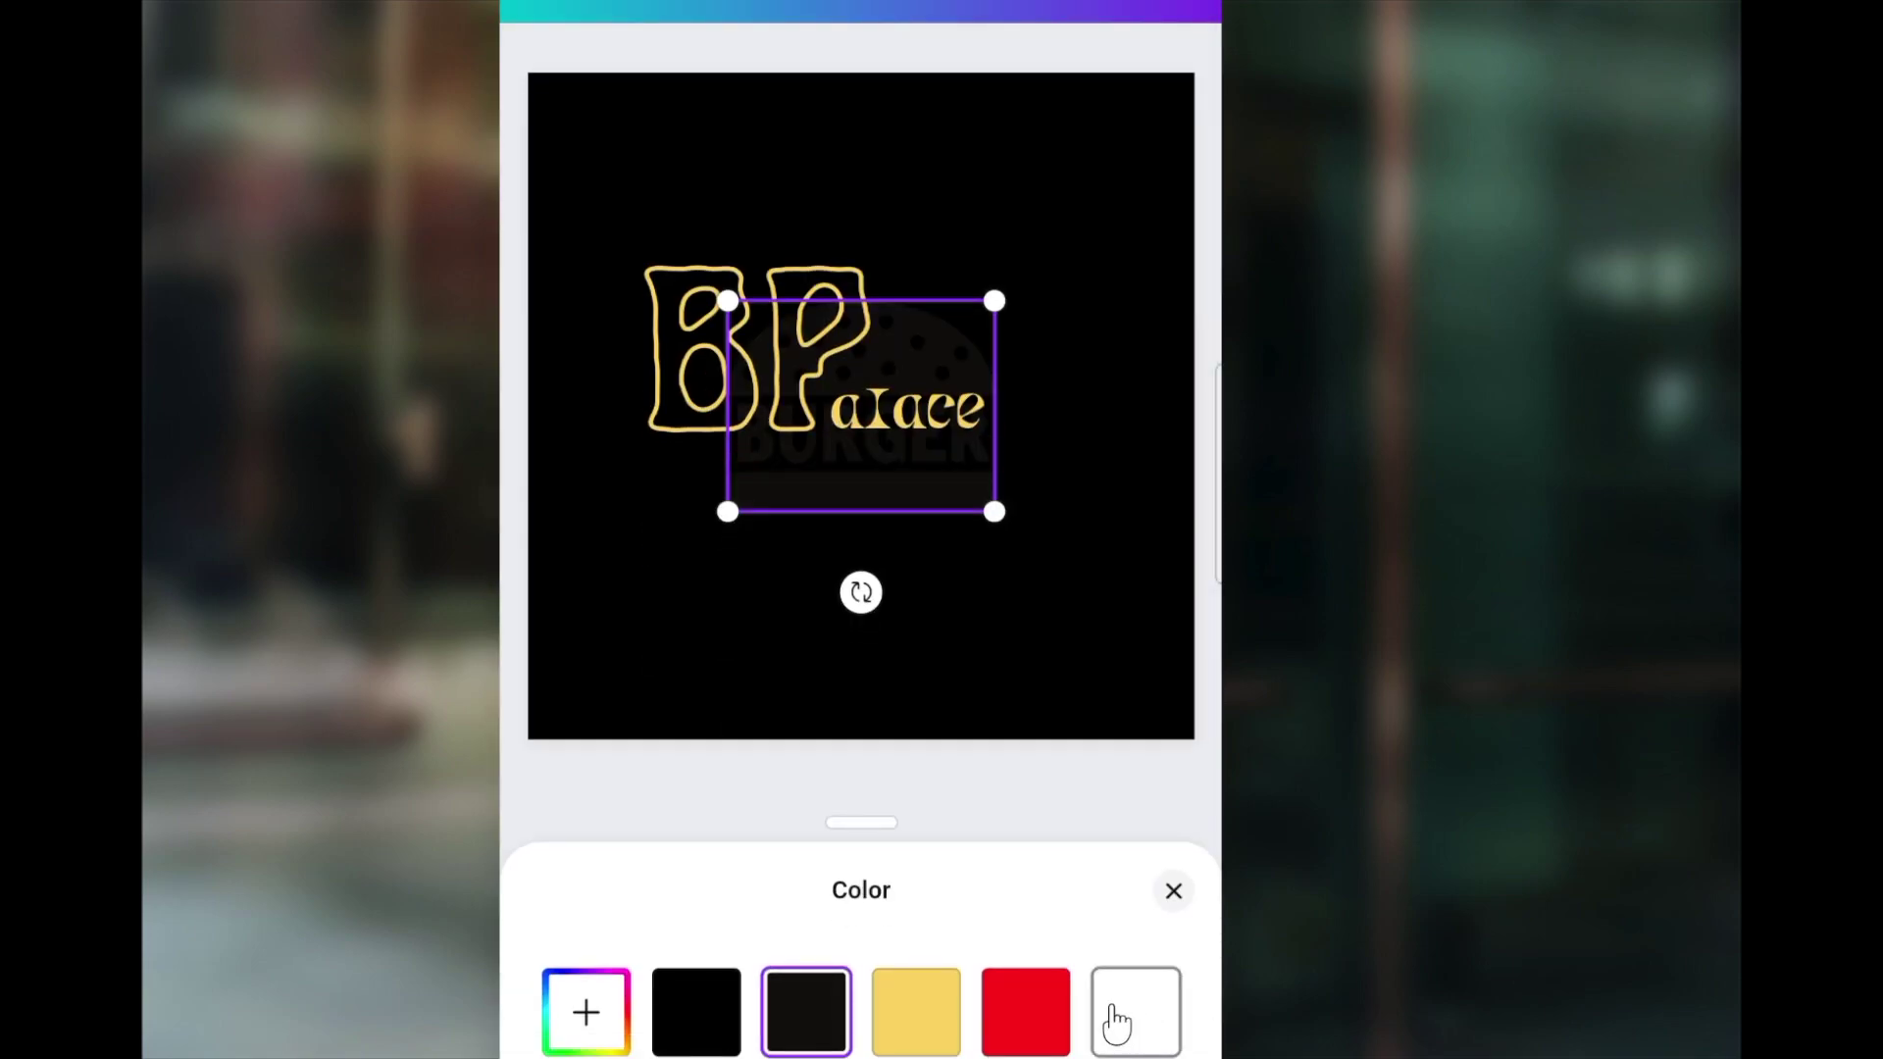
left_click(930, 996)
left_click_drag(946, 496, 1051, 690)
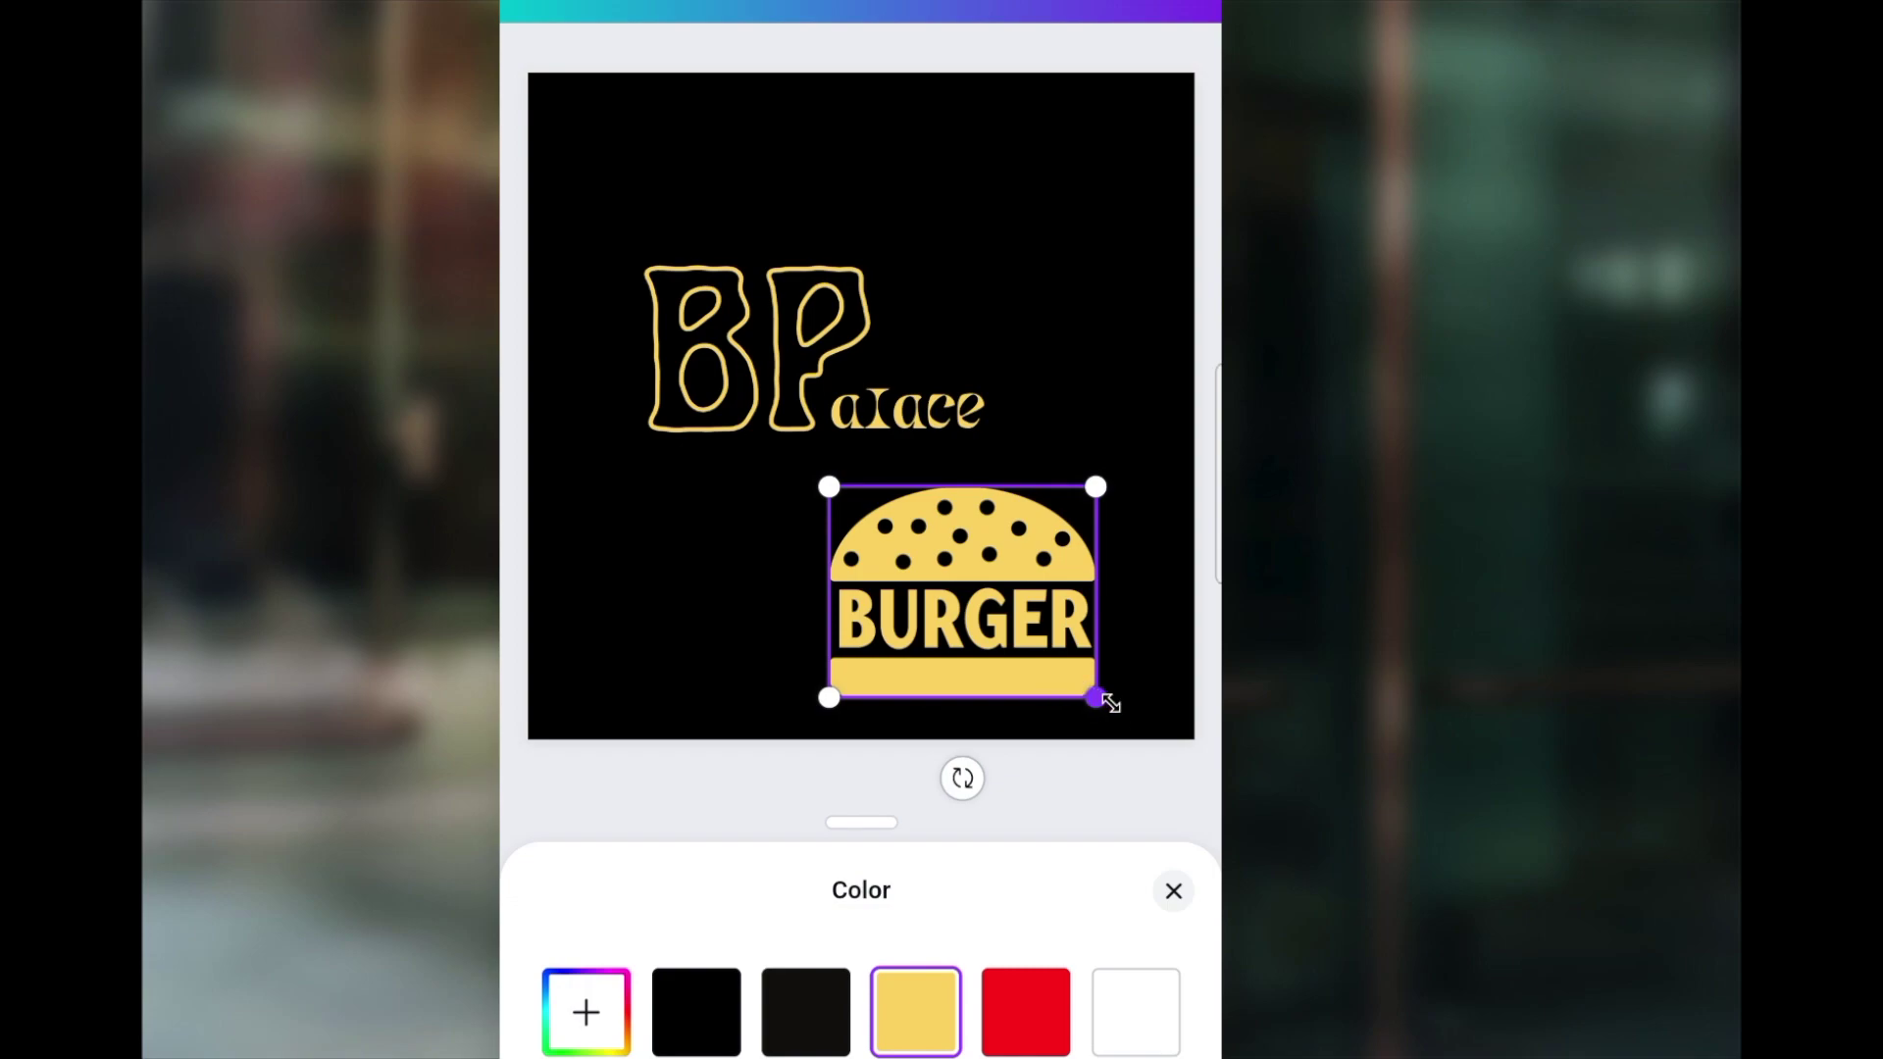
left_click_drag(1095, 697, 938, 572)
left_click_drag(916, 645, 969, 461)
Step: Widen the letter spacing of the 'alace' text and lock it in place
left_click(1174, 891)
left_click(942, 665)
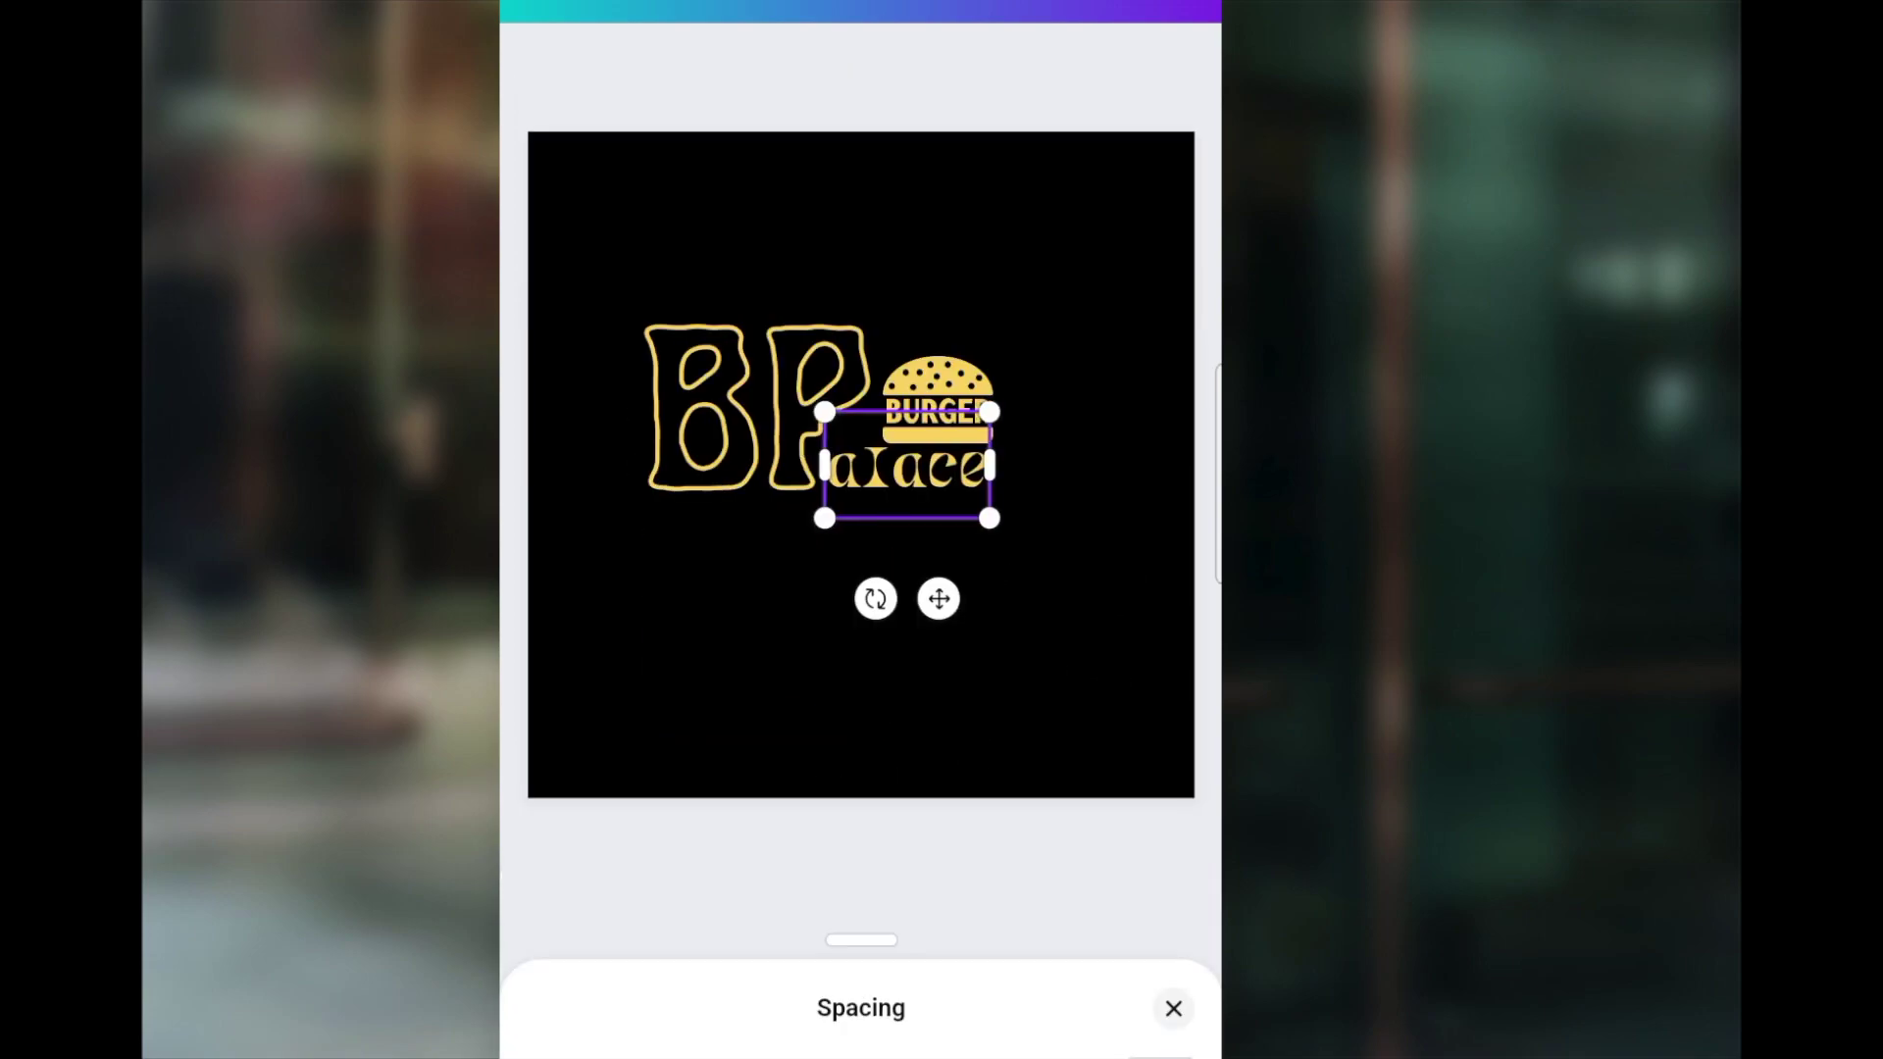
left_click(1172, 1004)
left_click(997, 821)
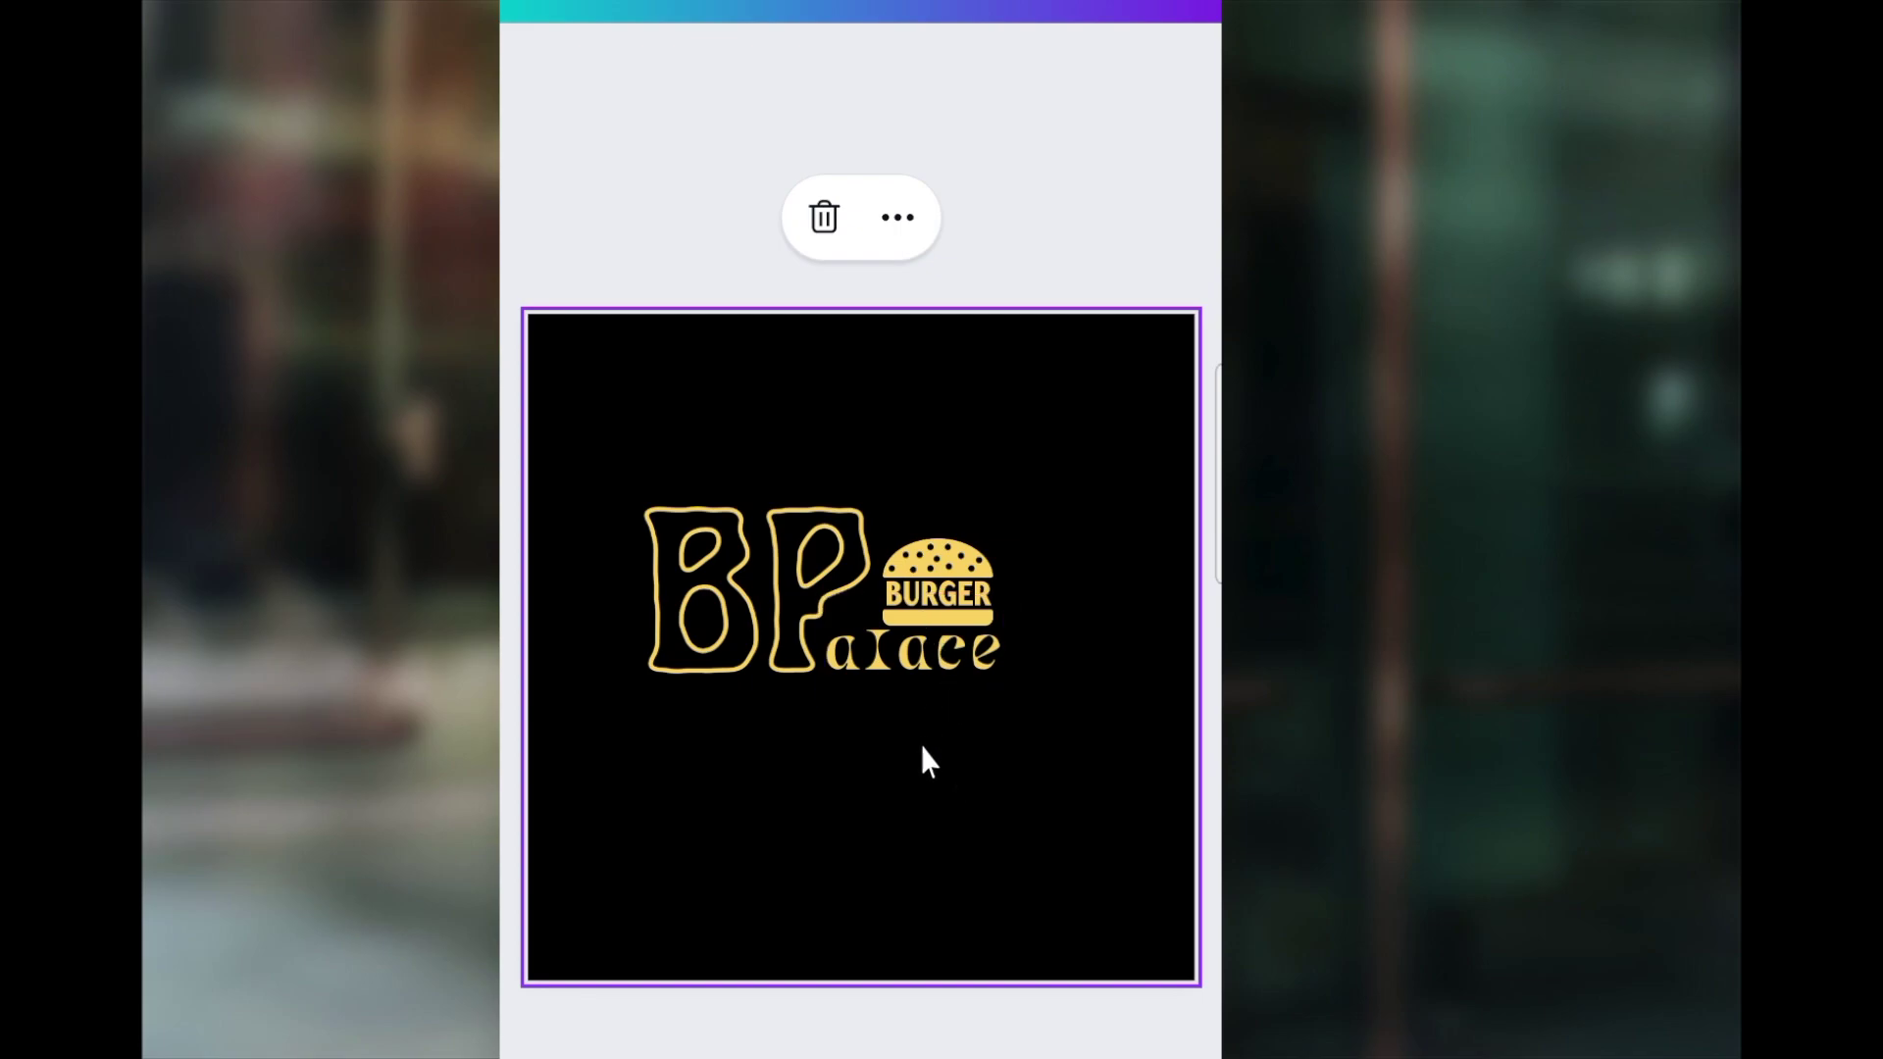
left_click(937, 662)
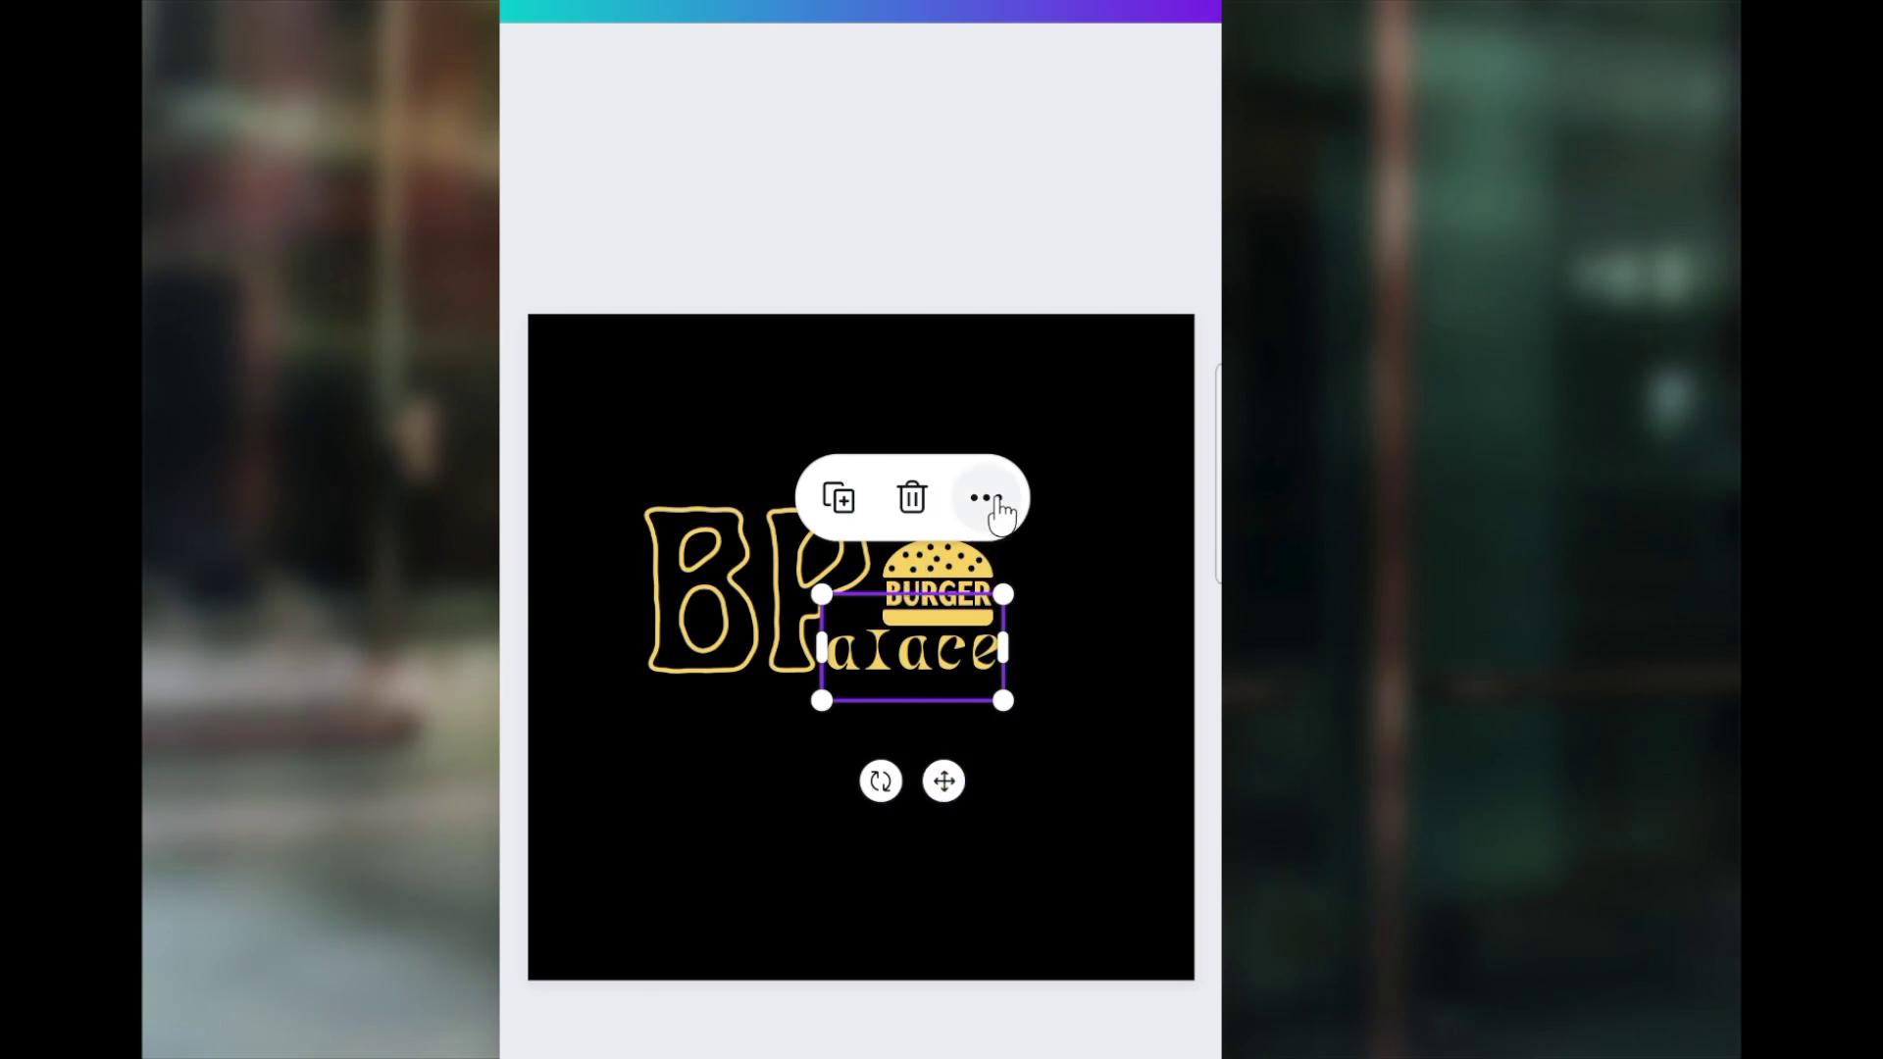
left_click(996, 501)
left_click(975, 1053)
left_click(998, 853)
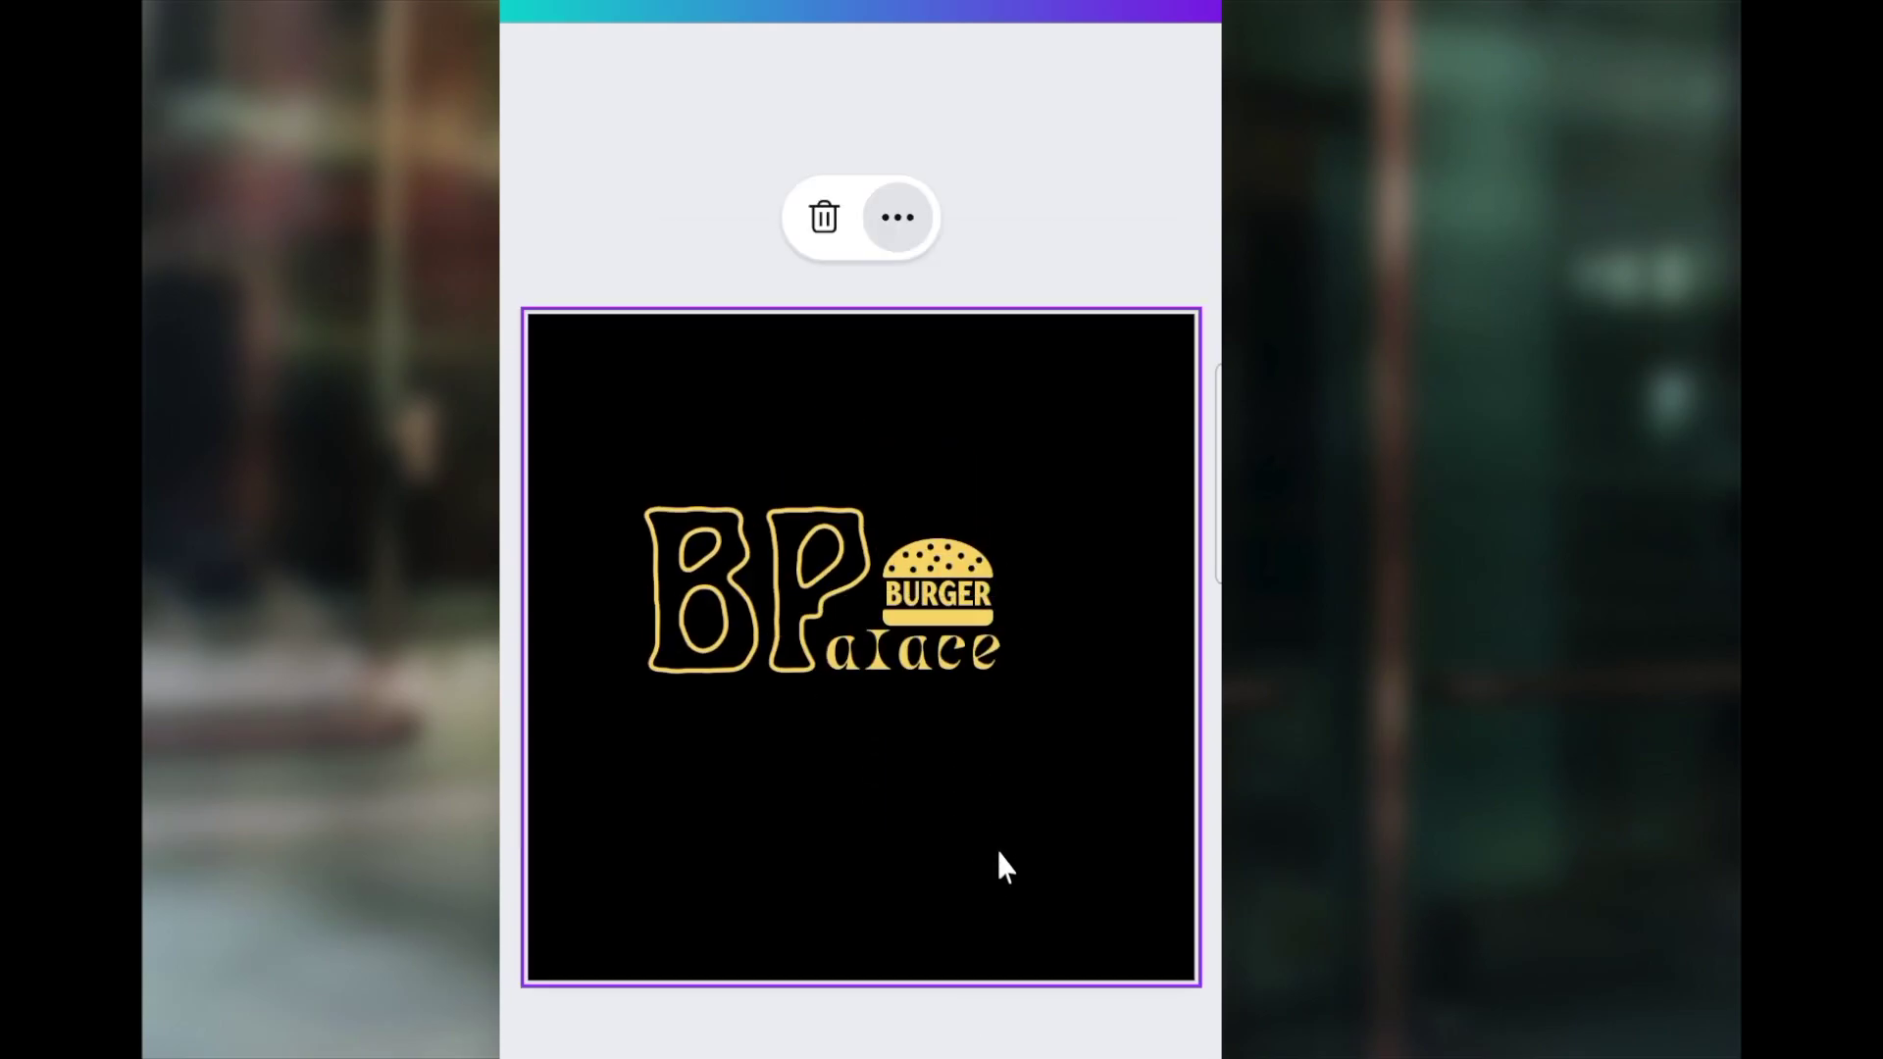
left_click(644, 921)
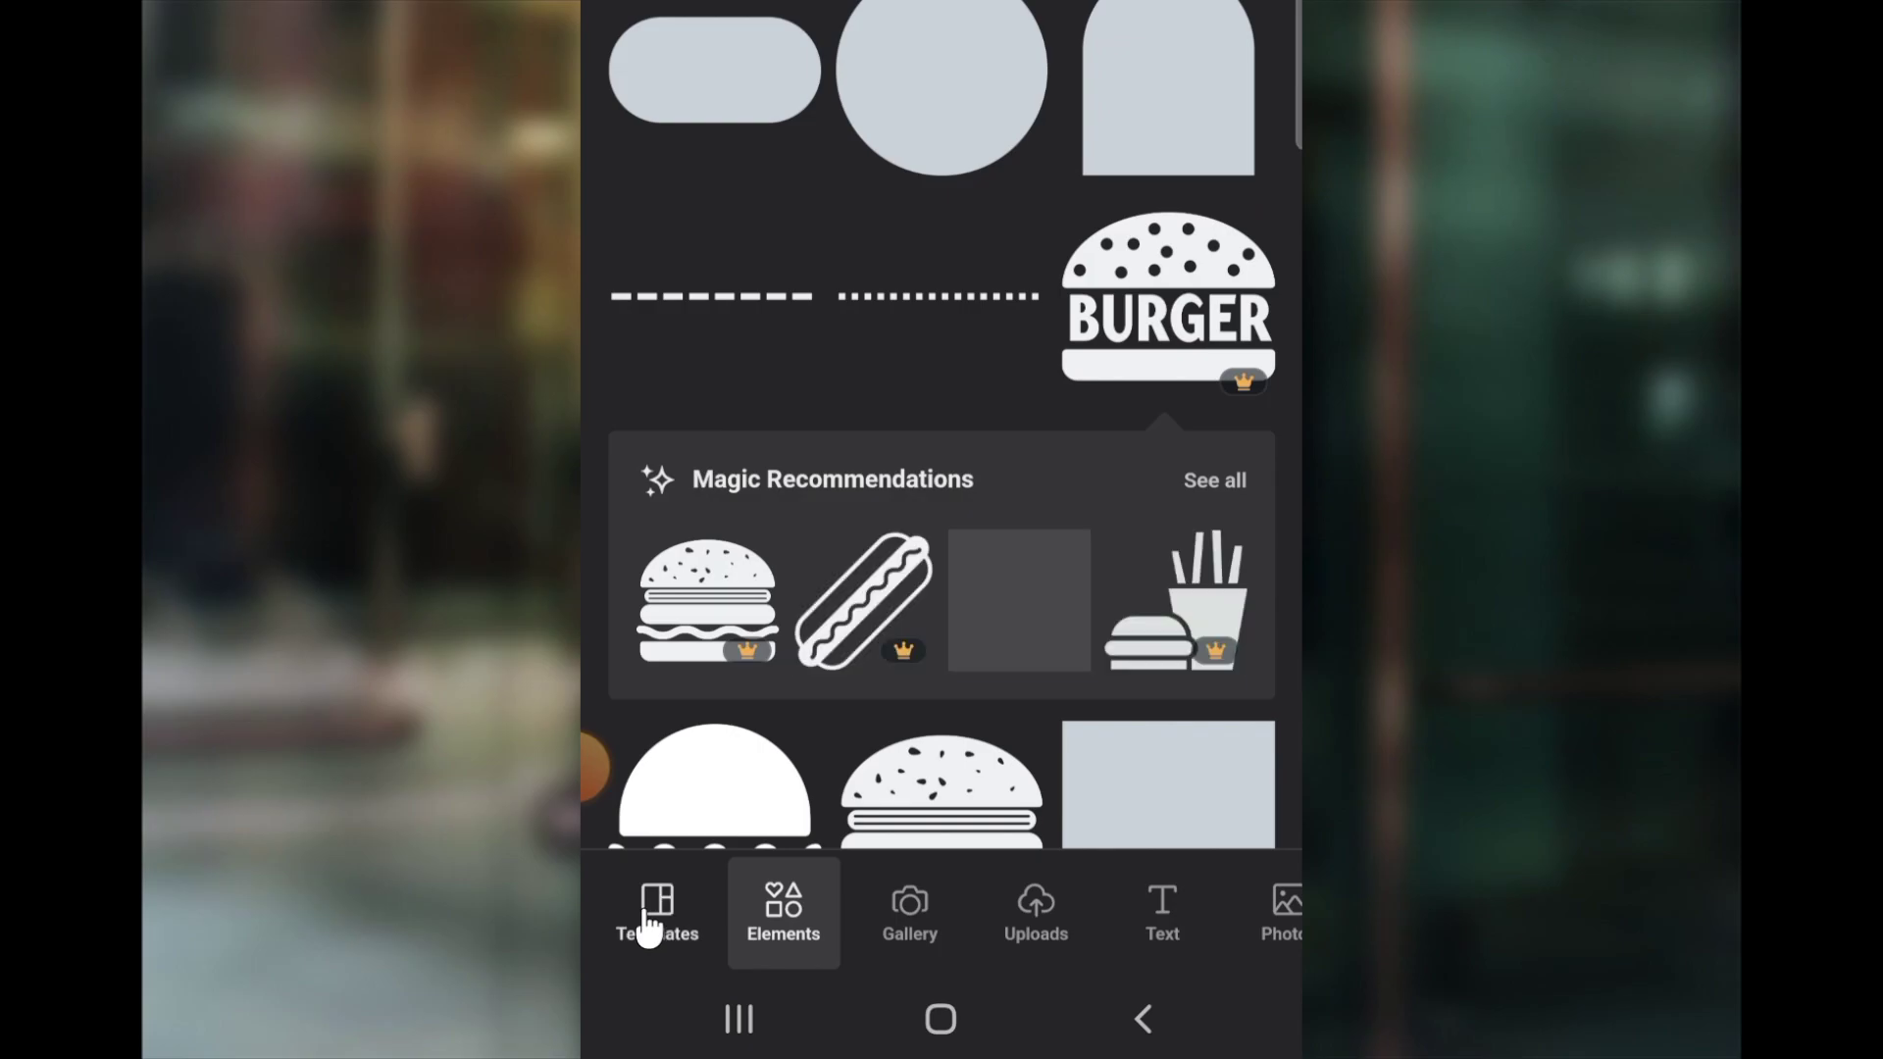
Step: Add a dashed line from Lines & Shapes and move it below the logo
right_click(758, 308)
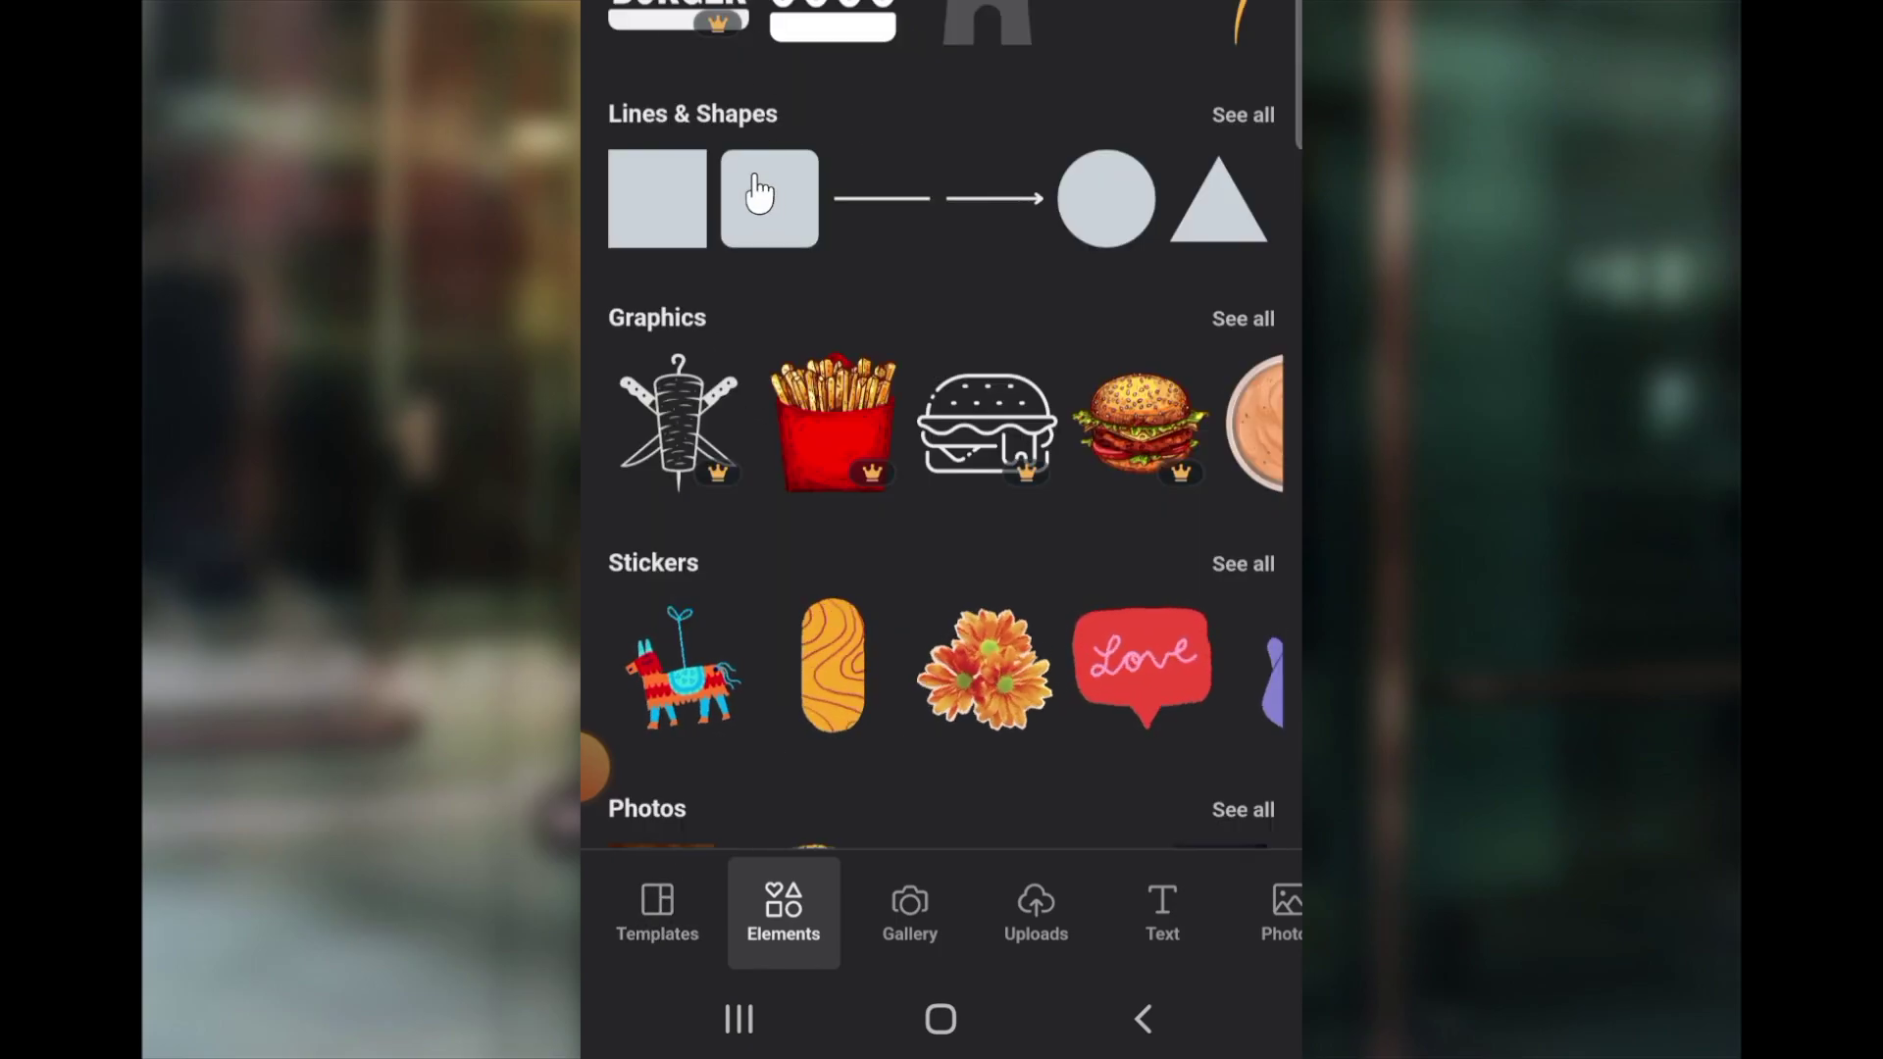
left_click(1251, 118)
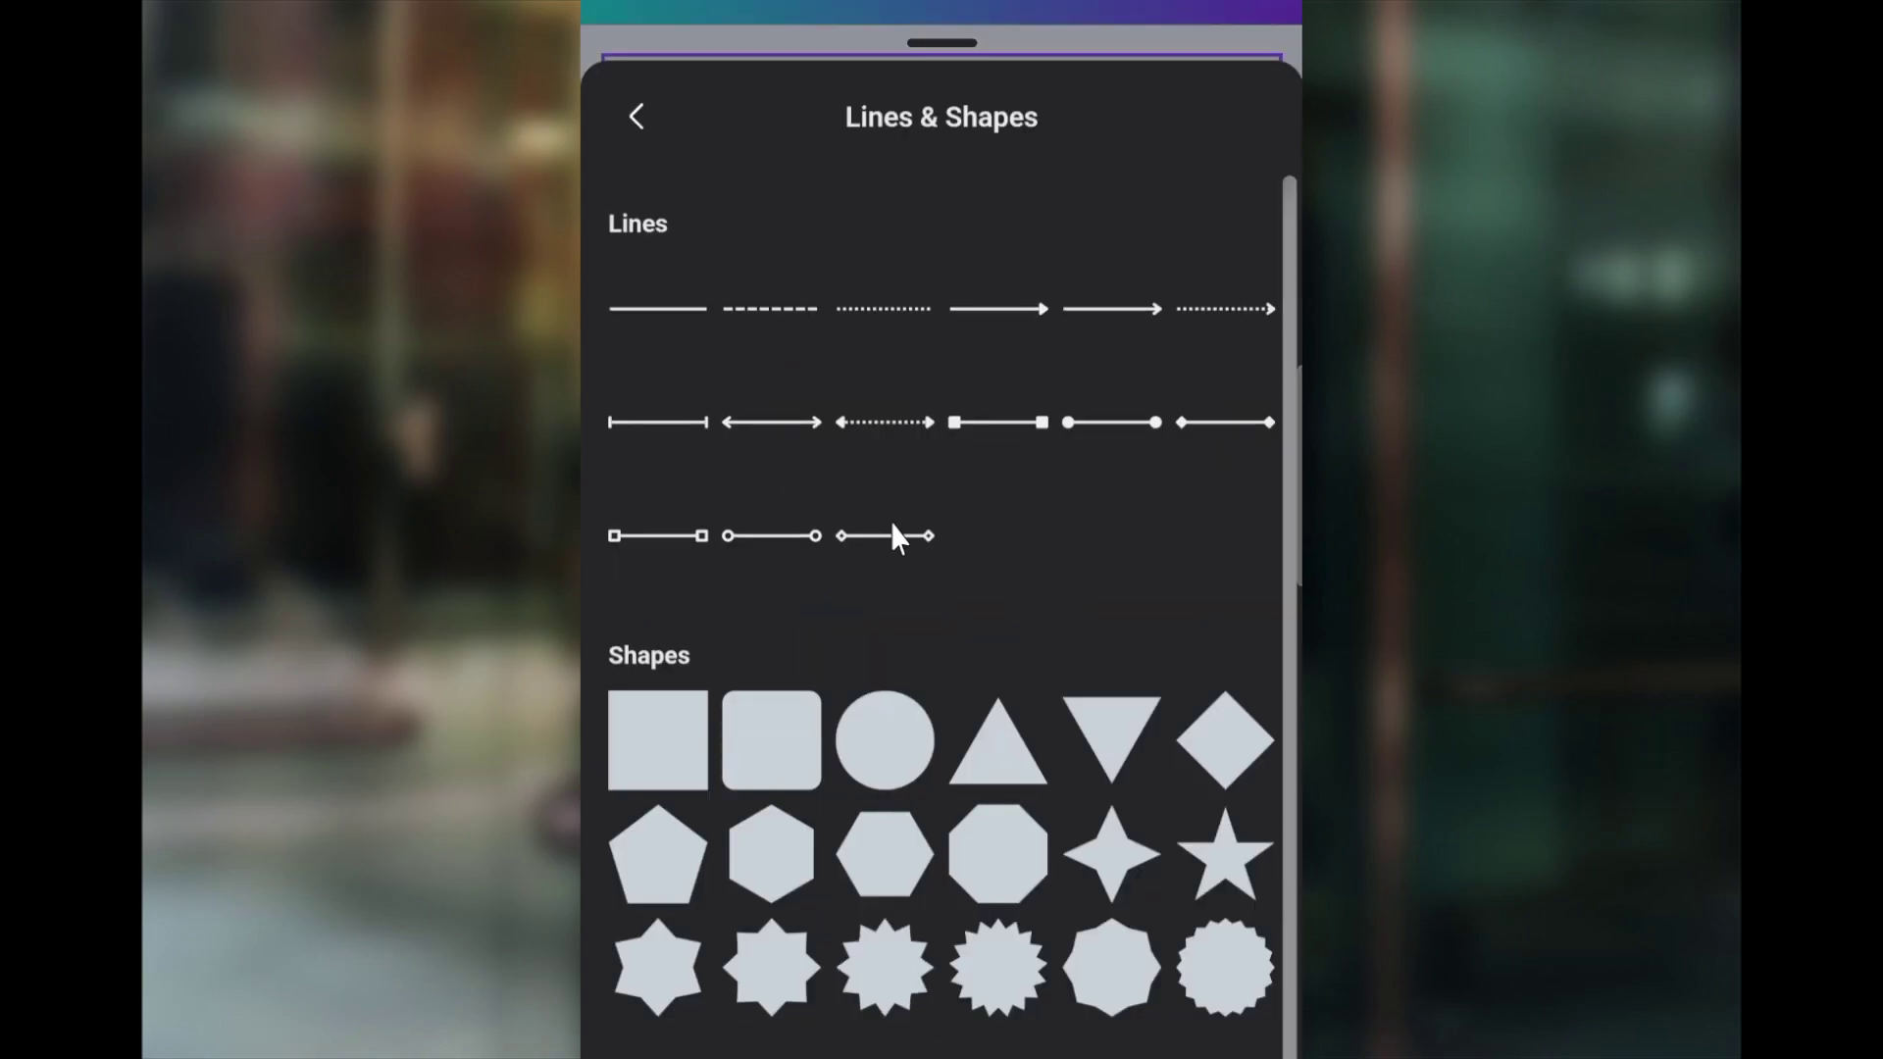
left_click(771, 293)
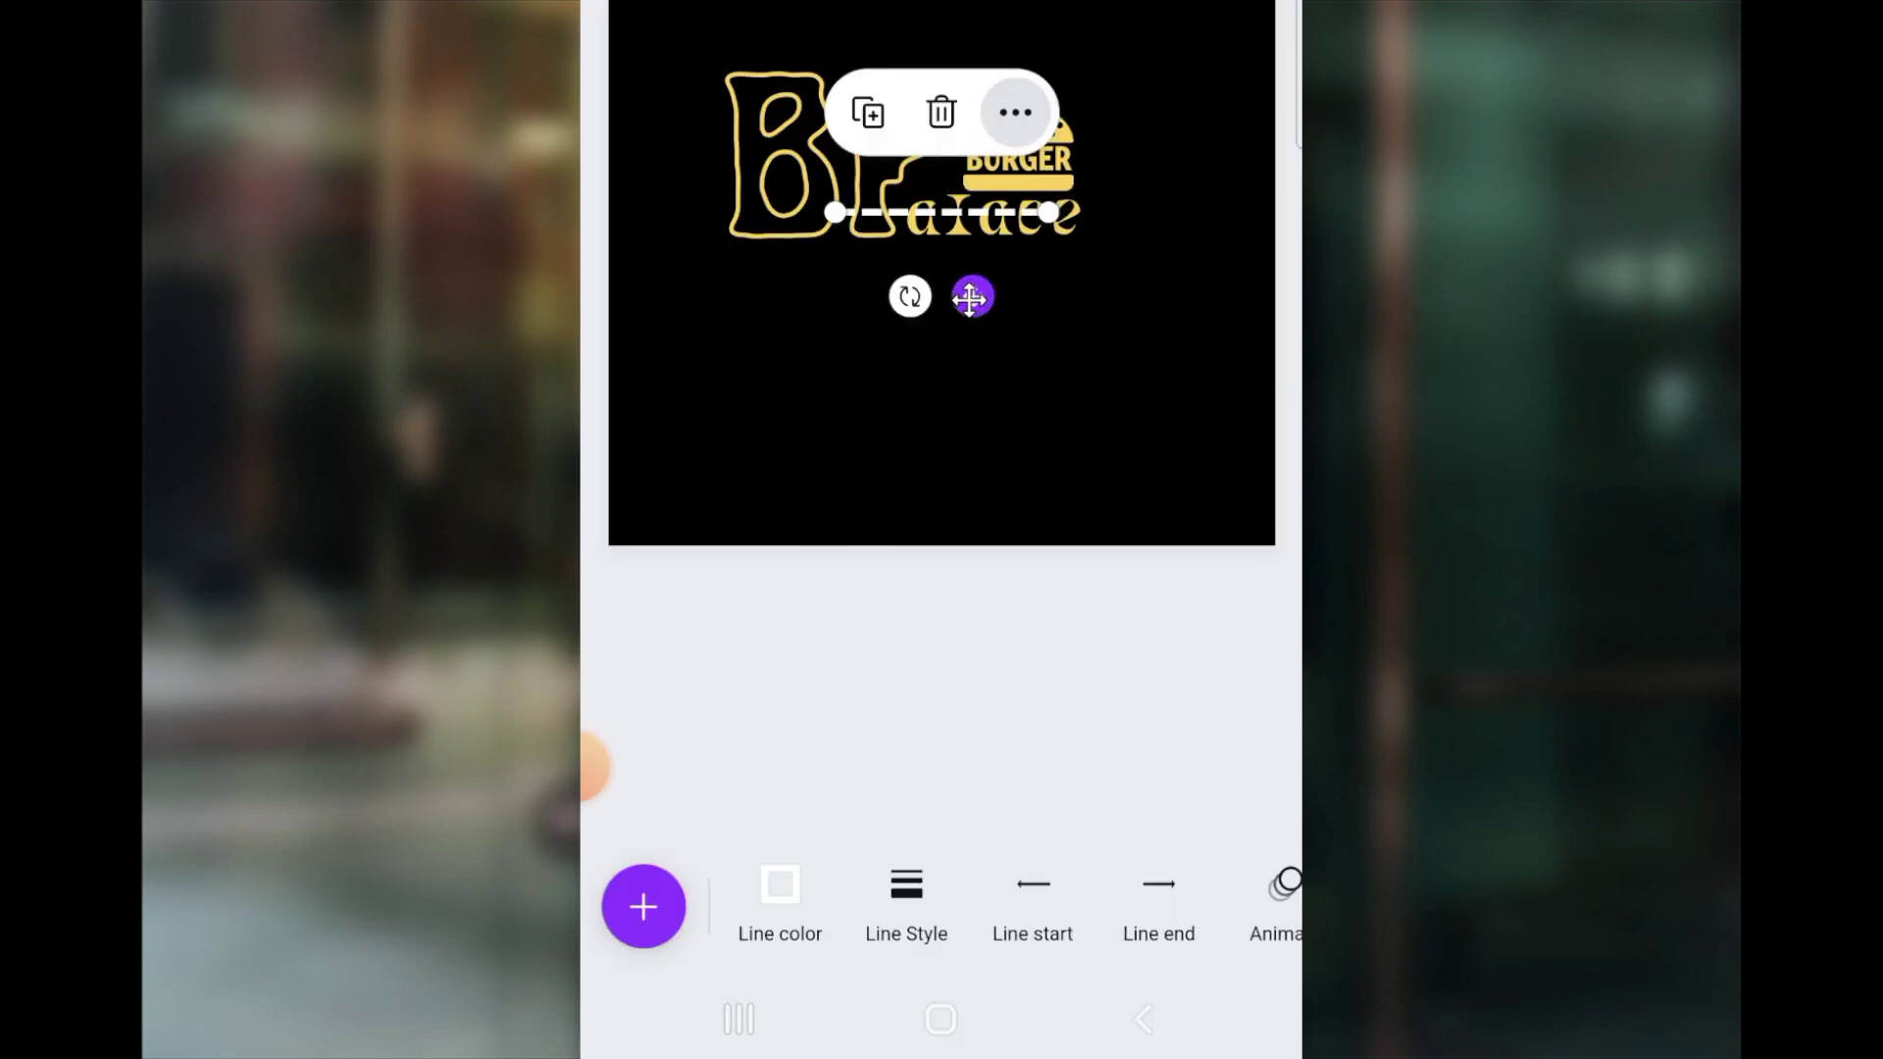
left_click_drag(973, 296, 1007, 404)
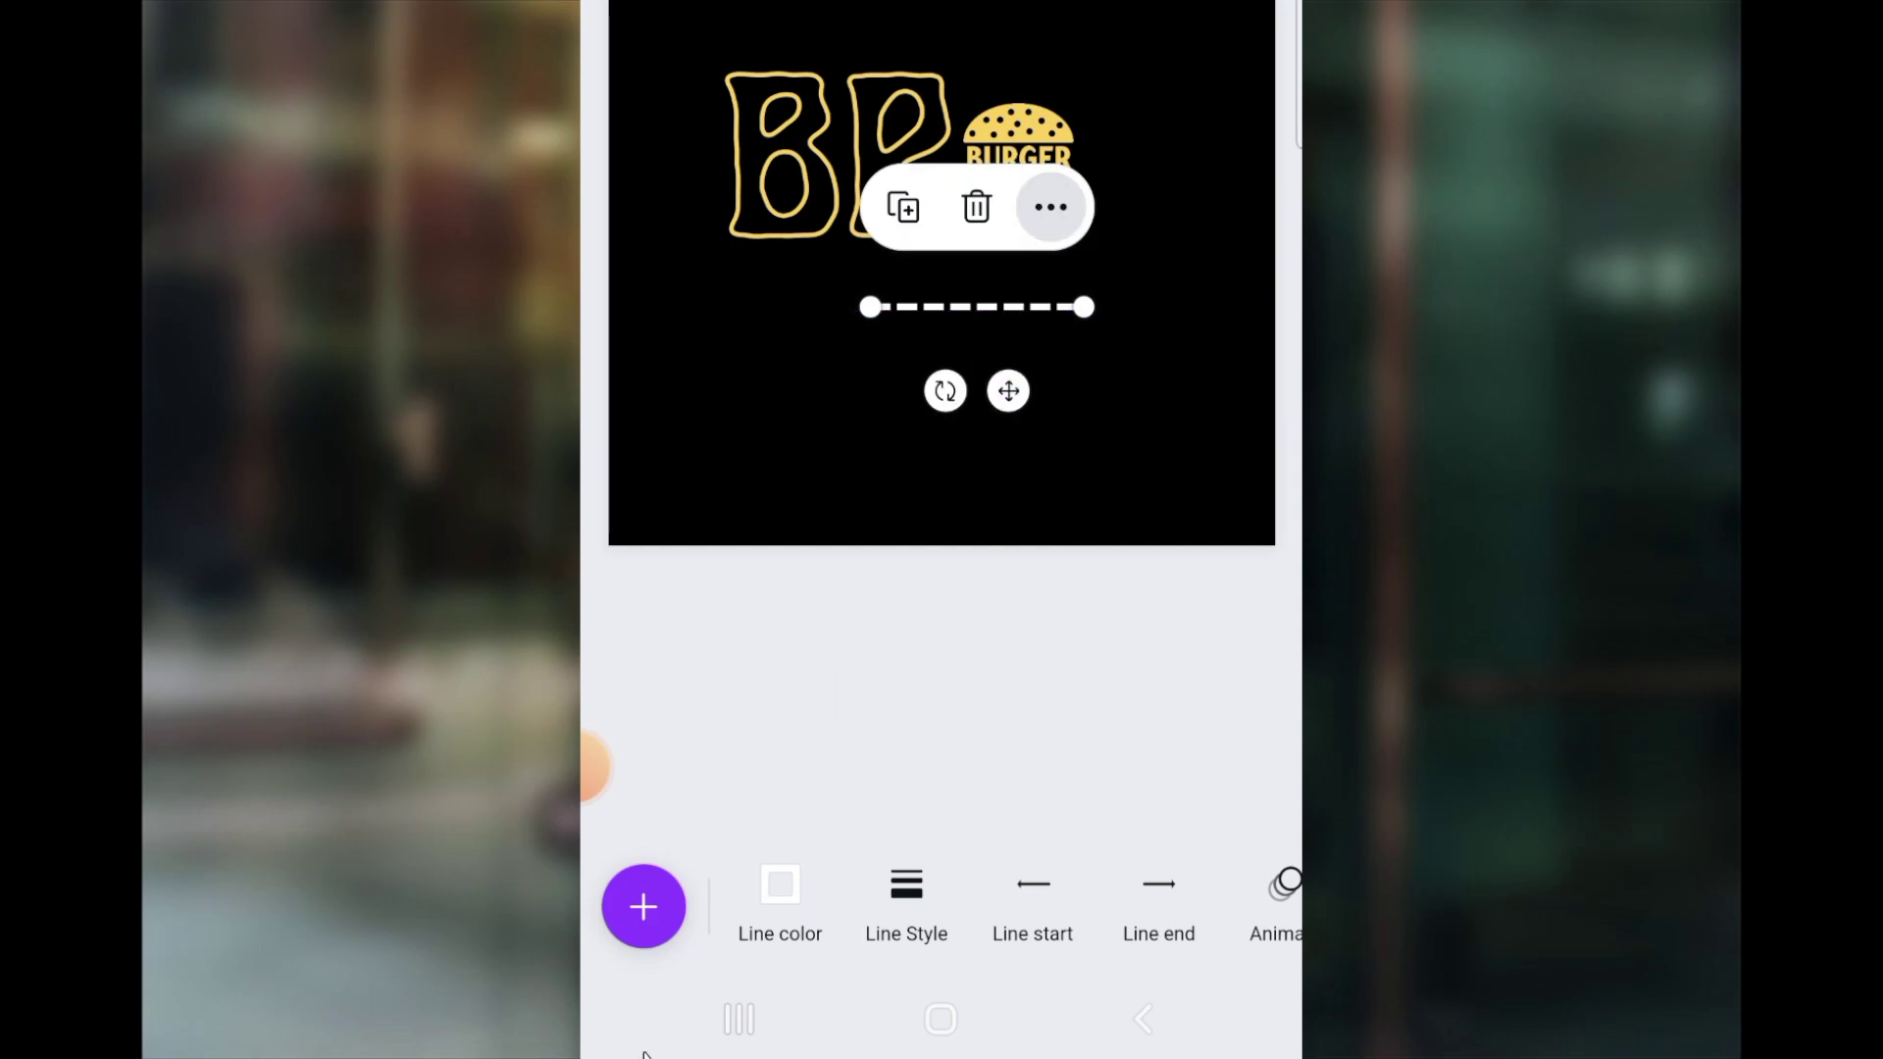
Step: Make the dashed line red, shorten it and thicken it to line weight 6
left_click(777, 886)
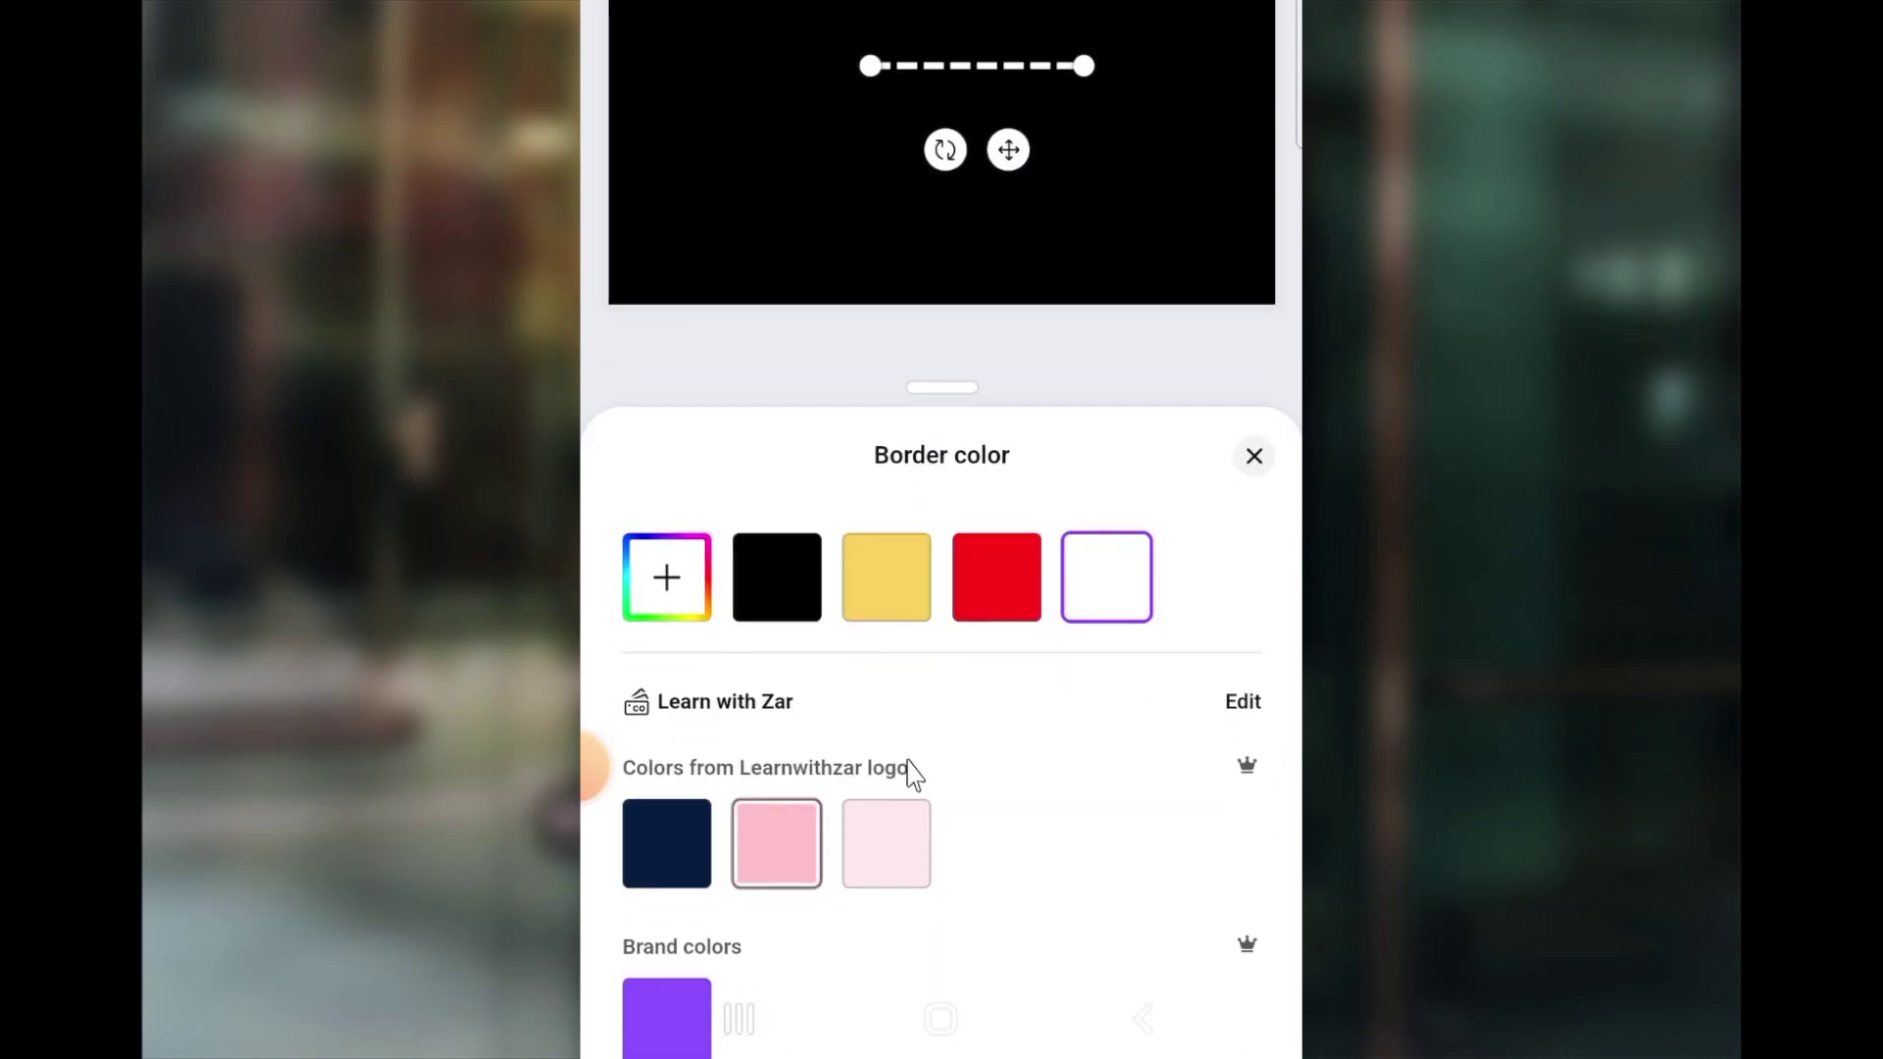
left_click(992, 578)
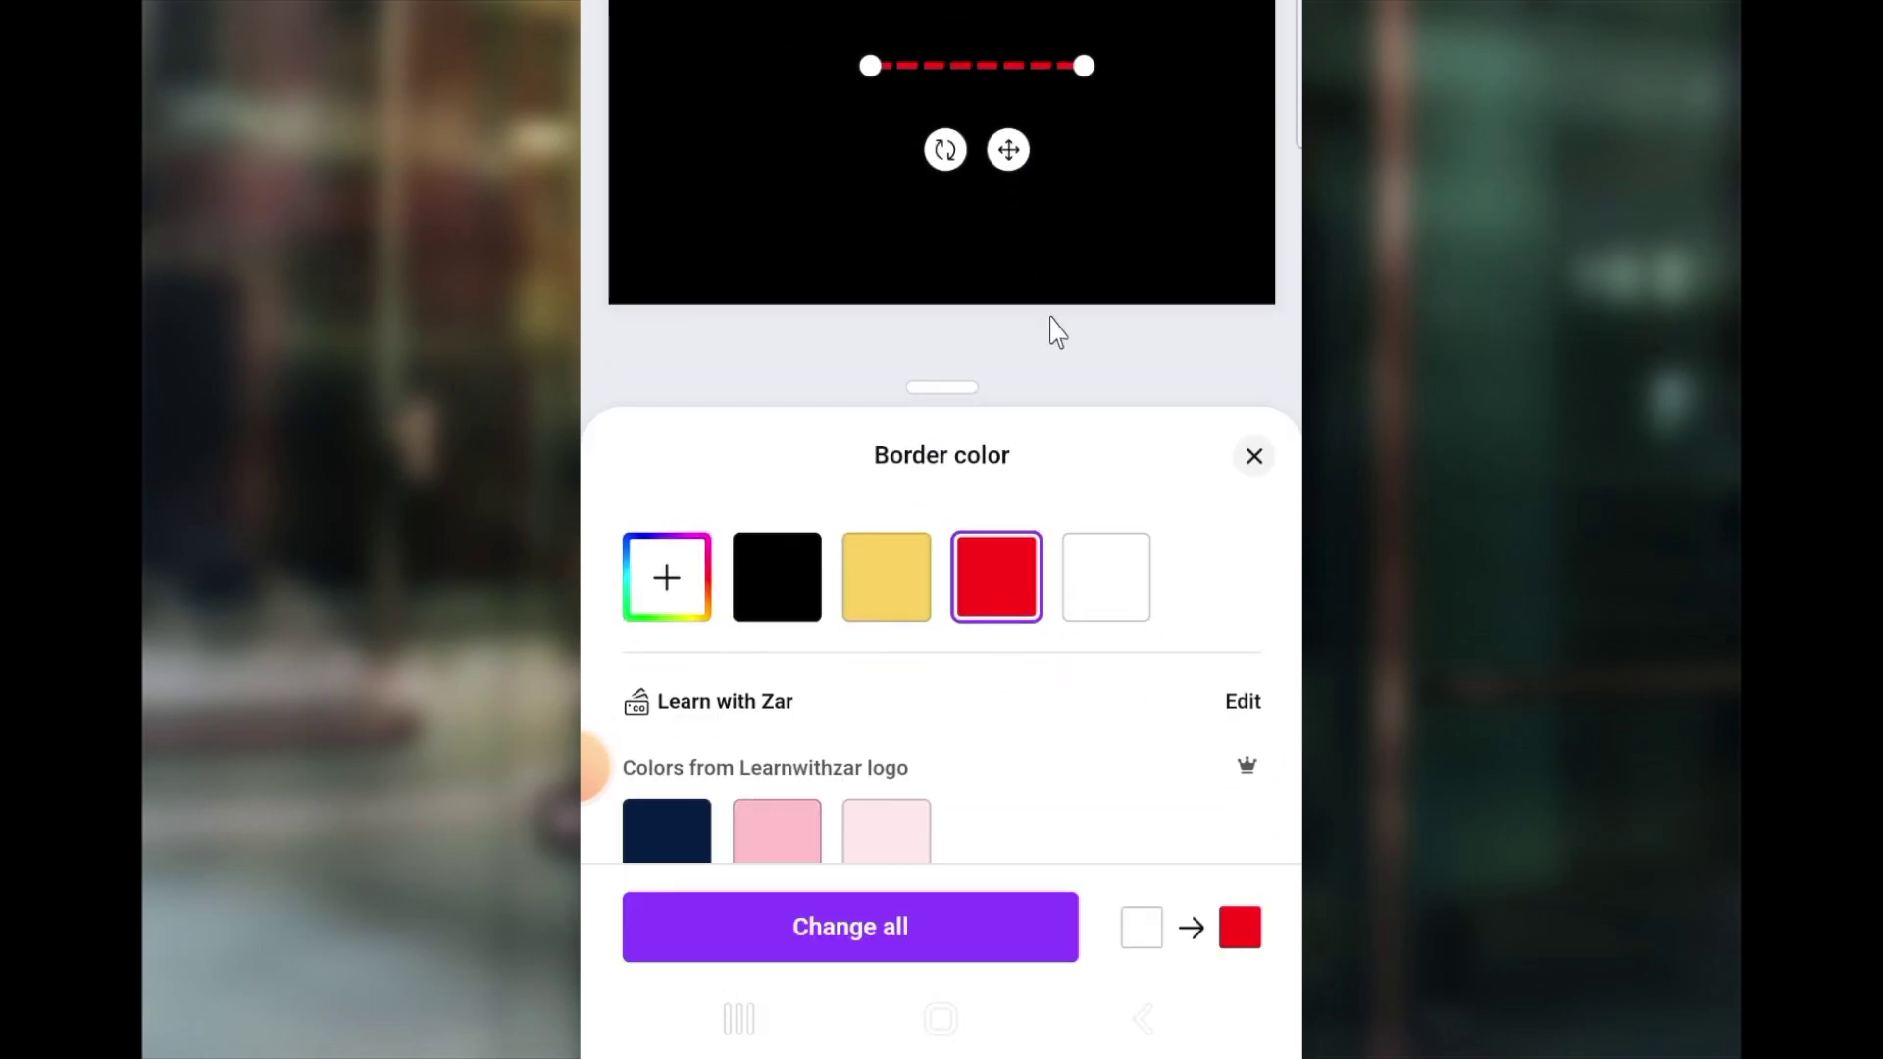
left_click(1050, 167)
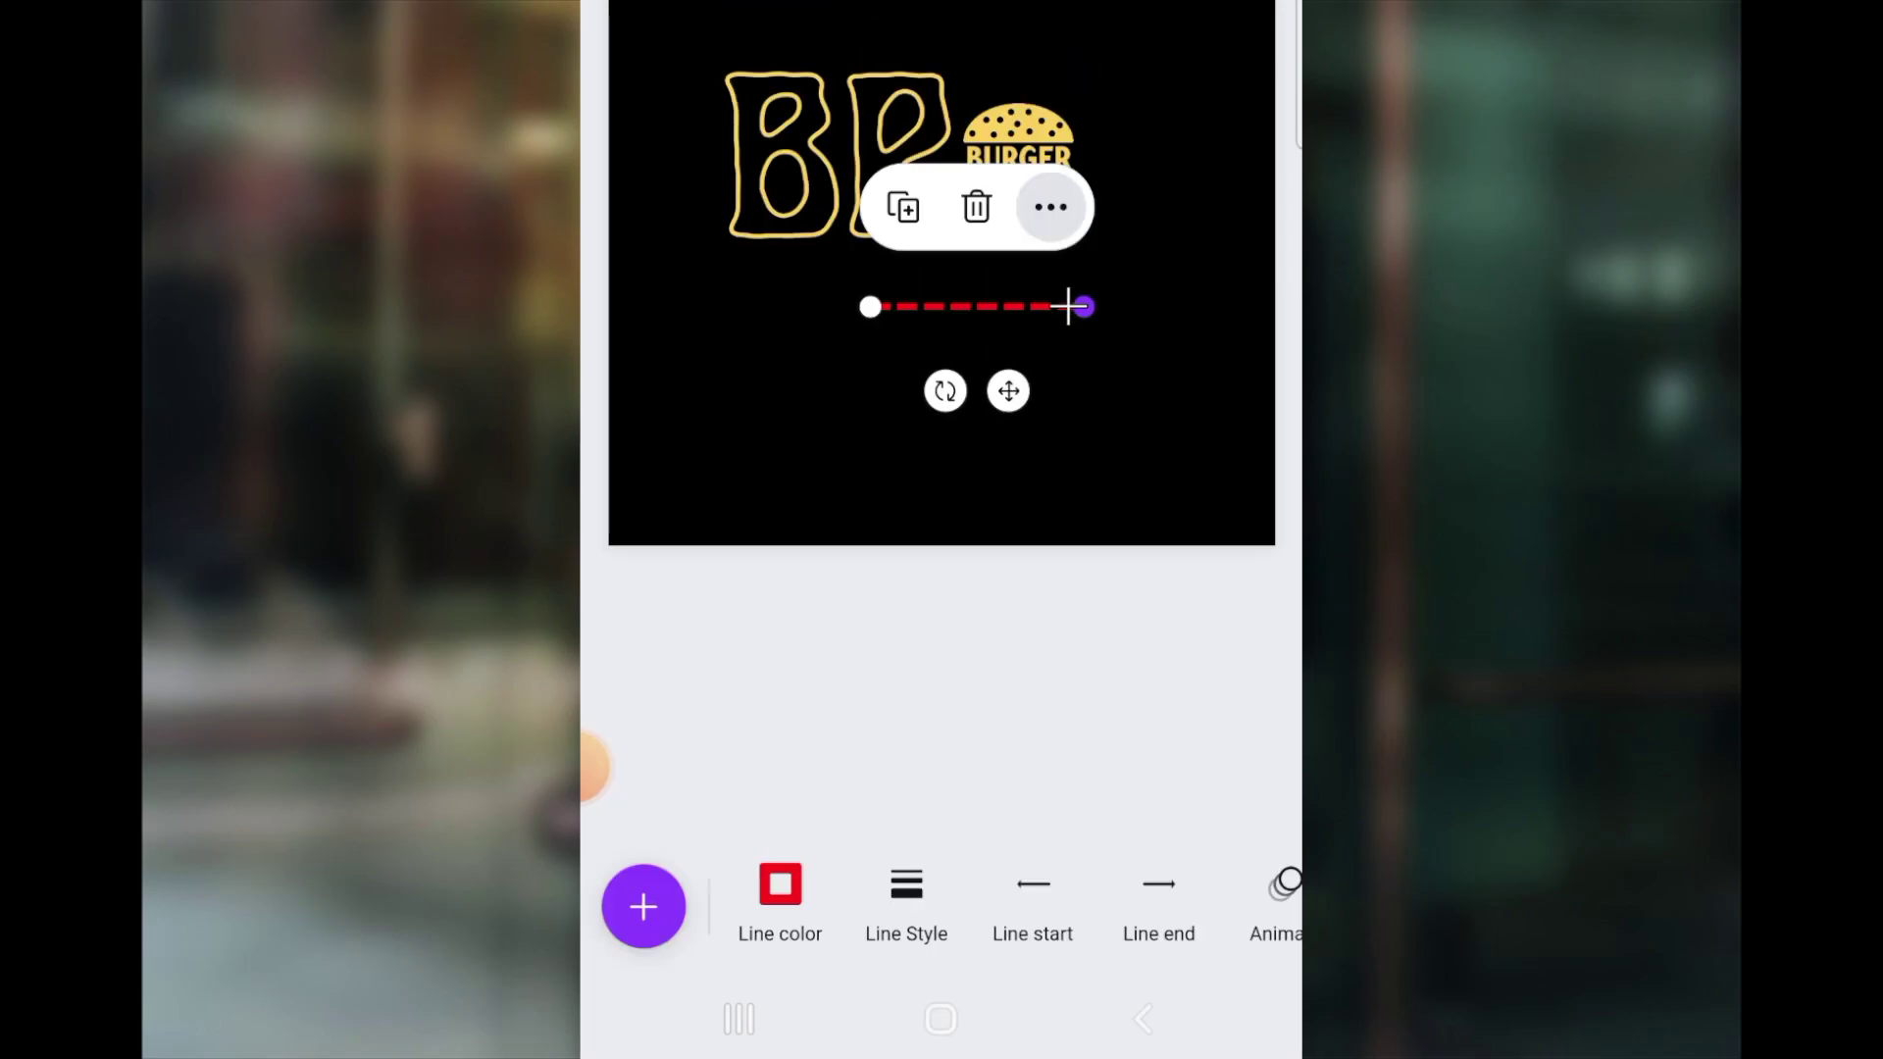
left_click_drag(1069, 307, 994, 307)
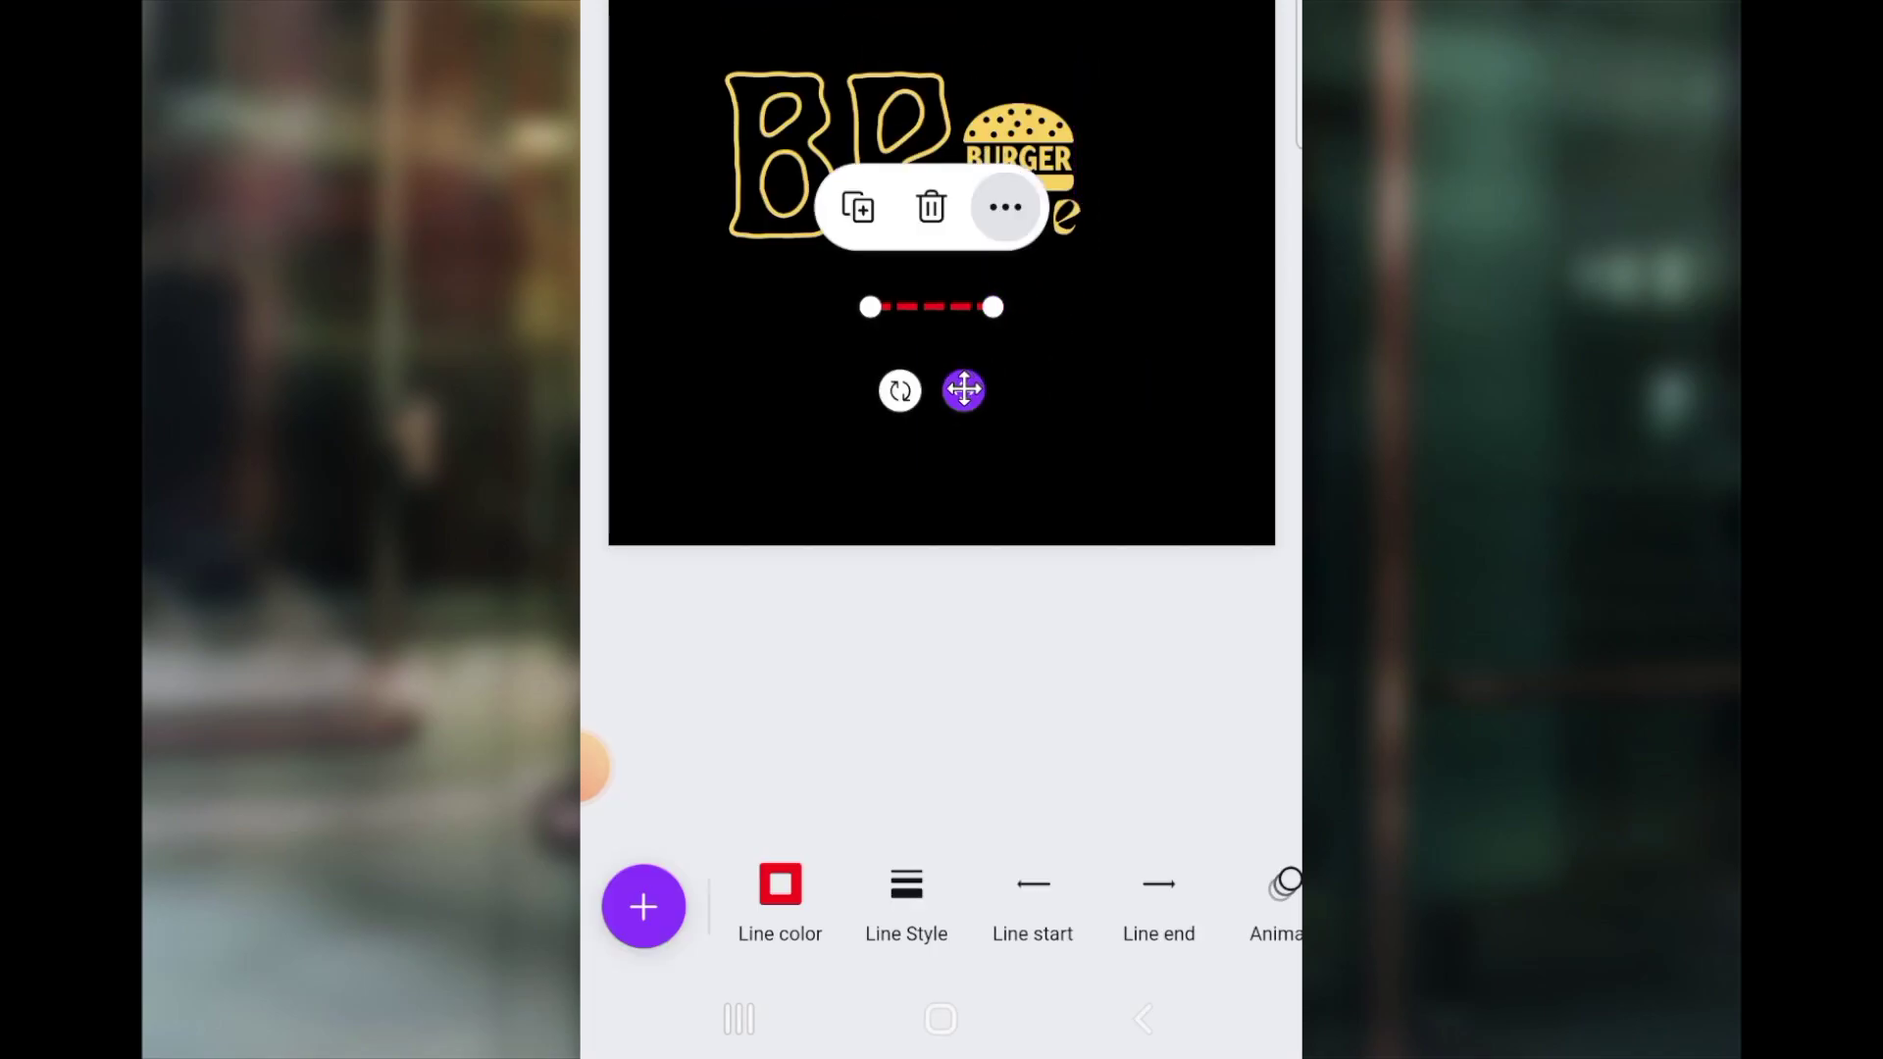
left_click(898, 897)
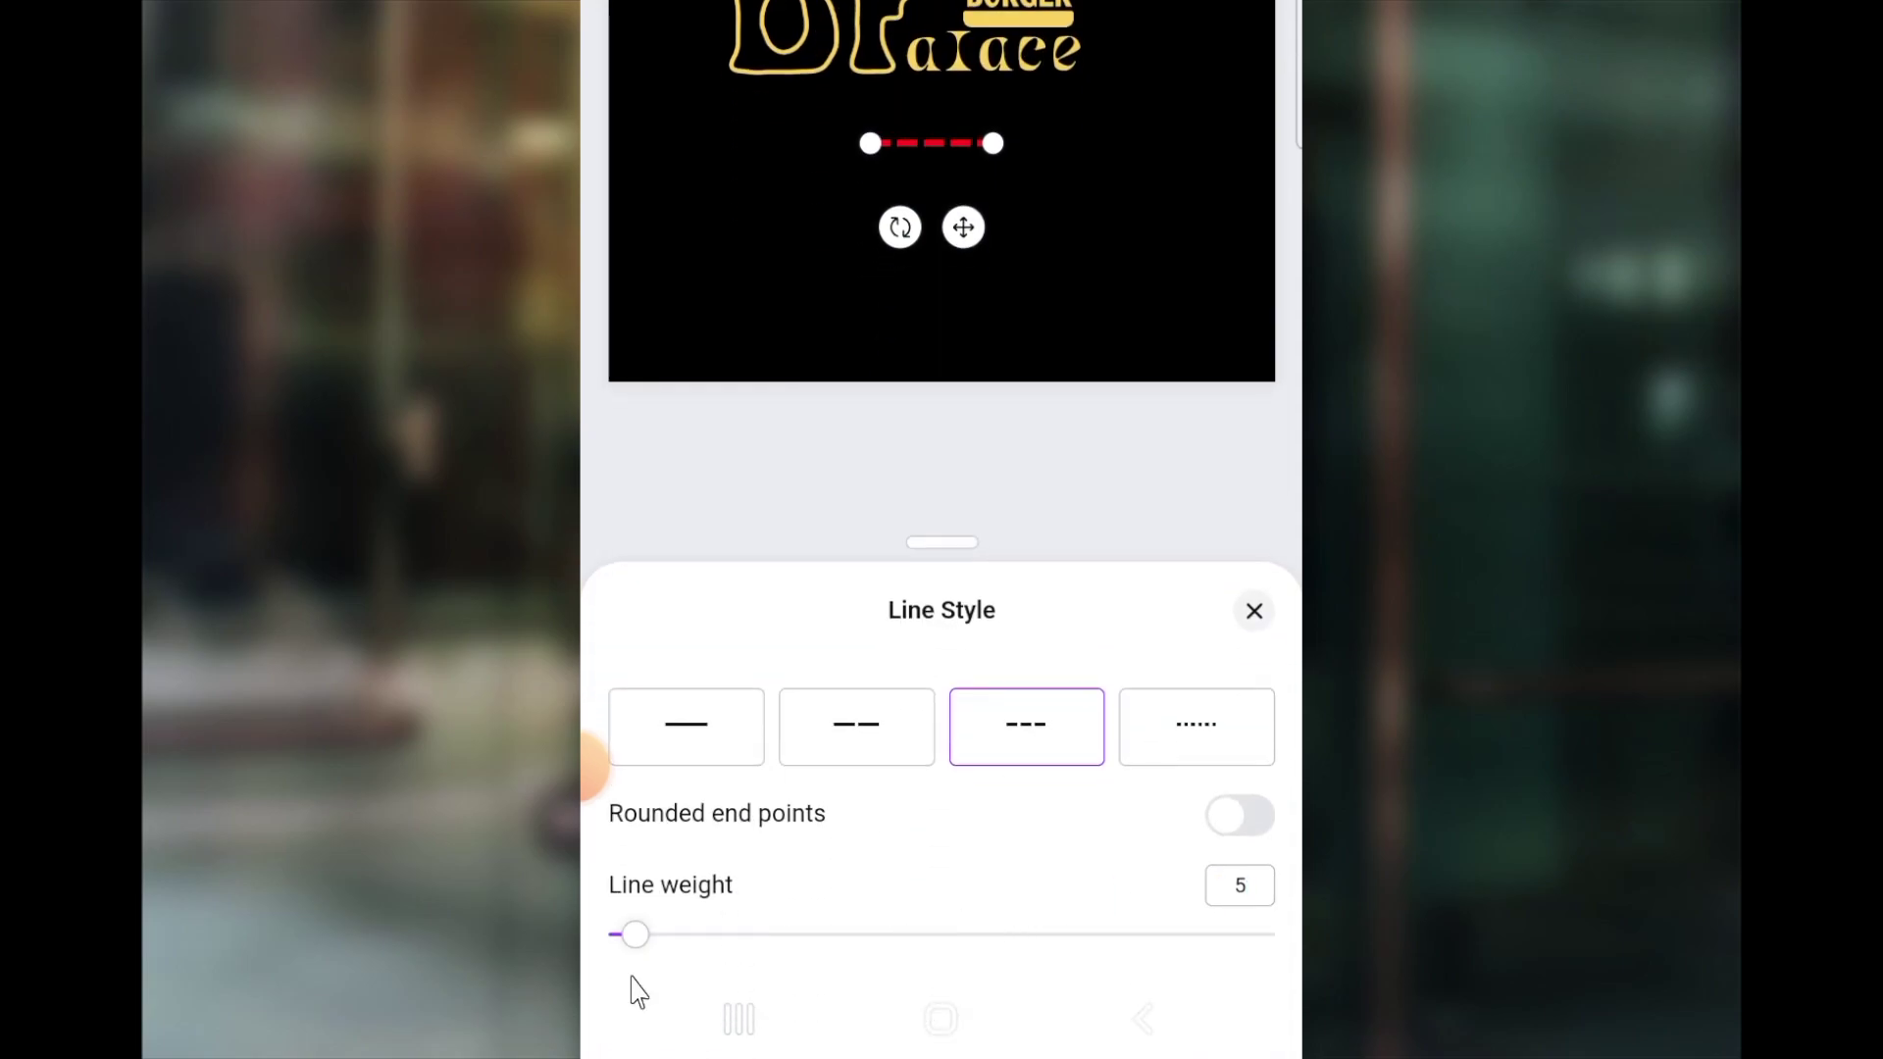
left_click_drag(635, 936, 604, 951)
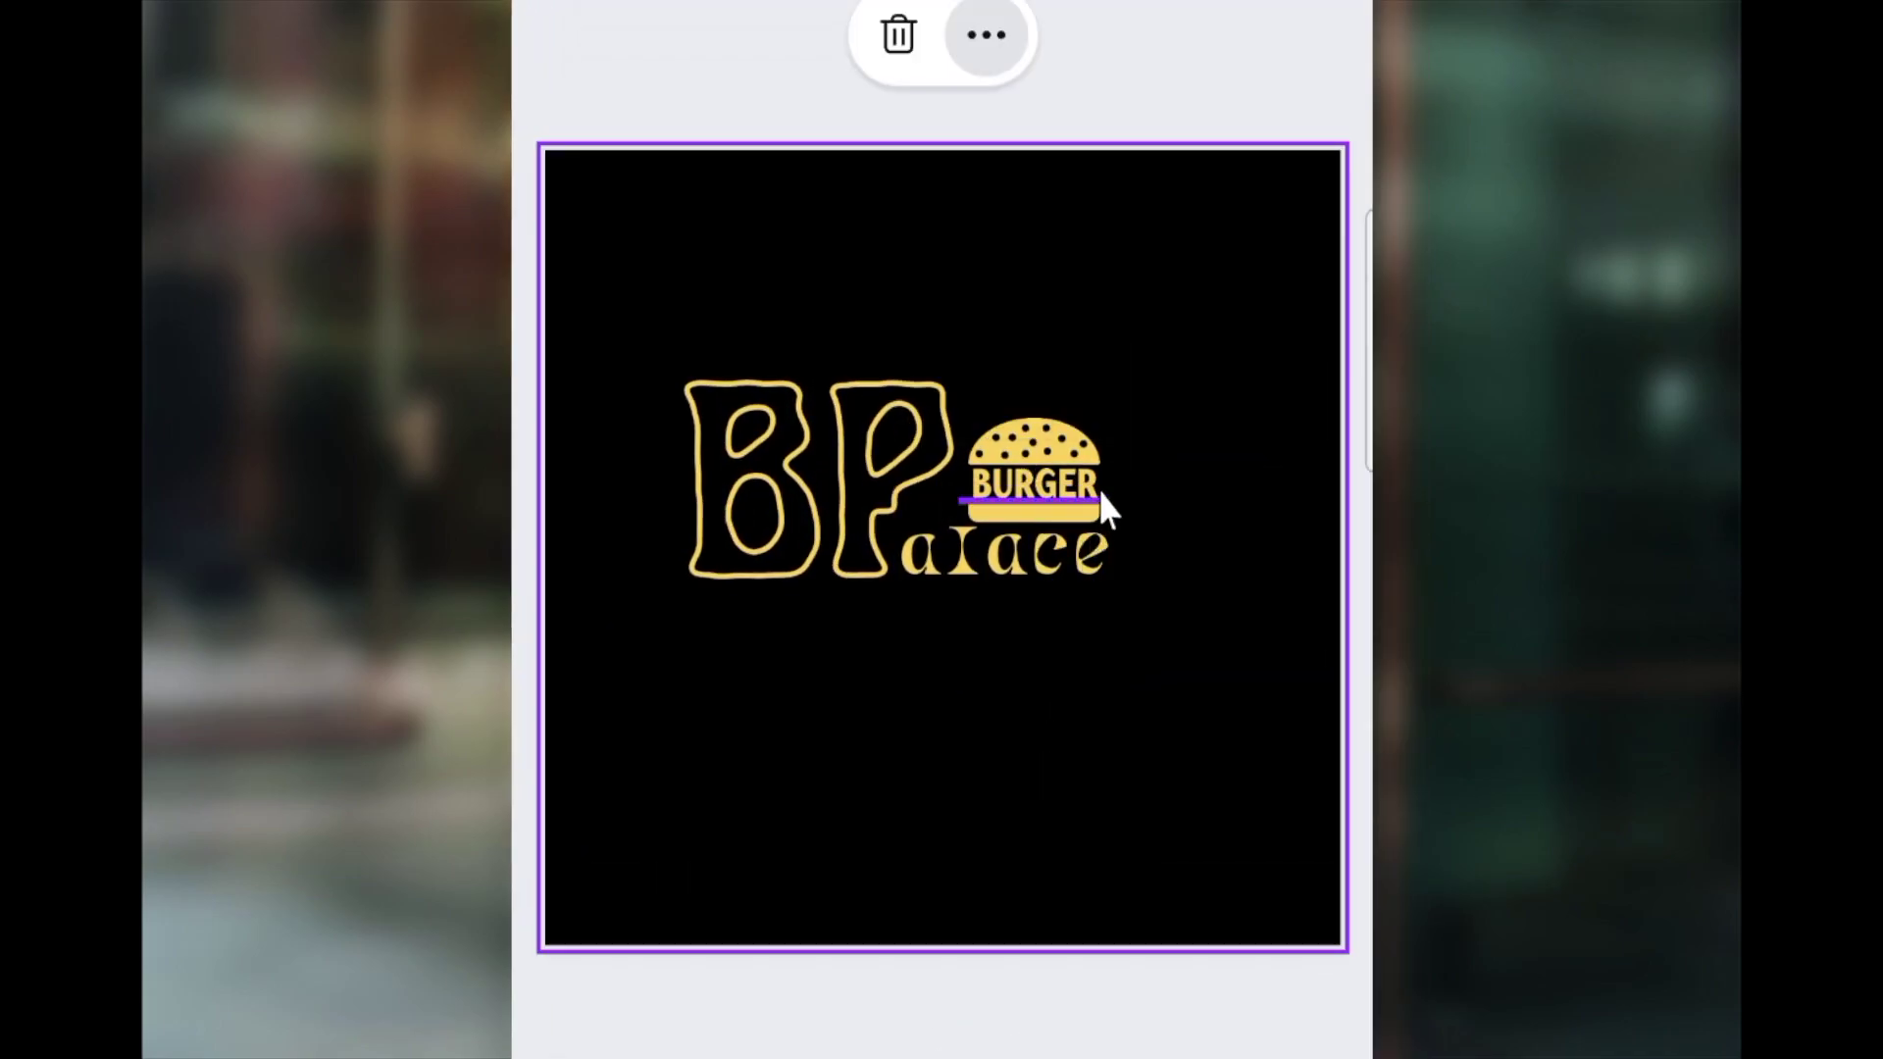
left_click(1097, 485)
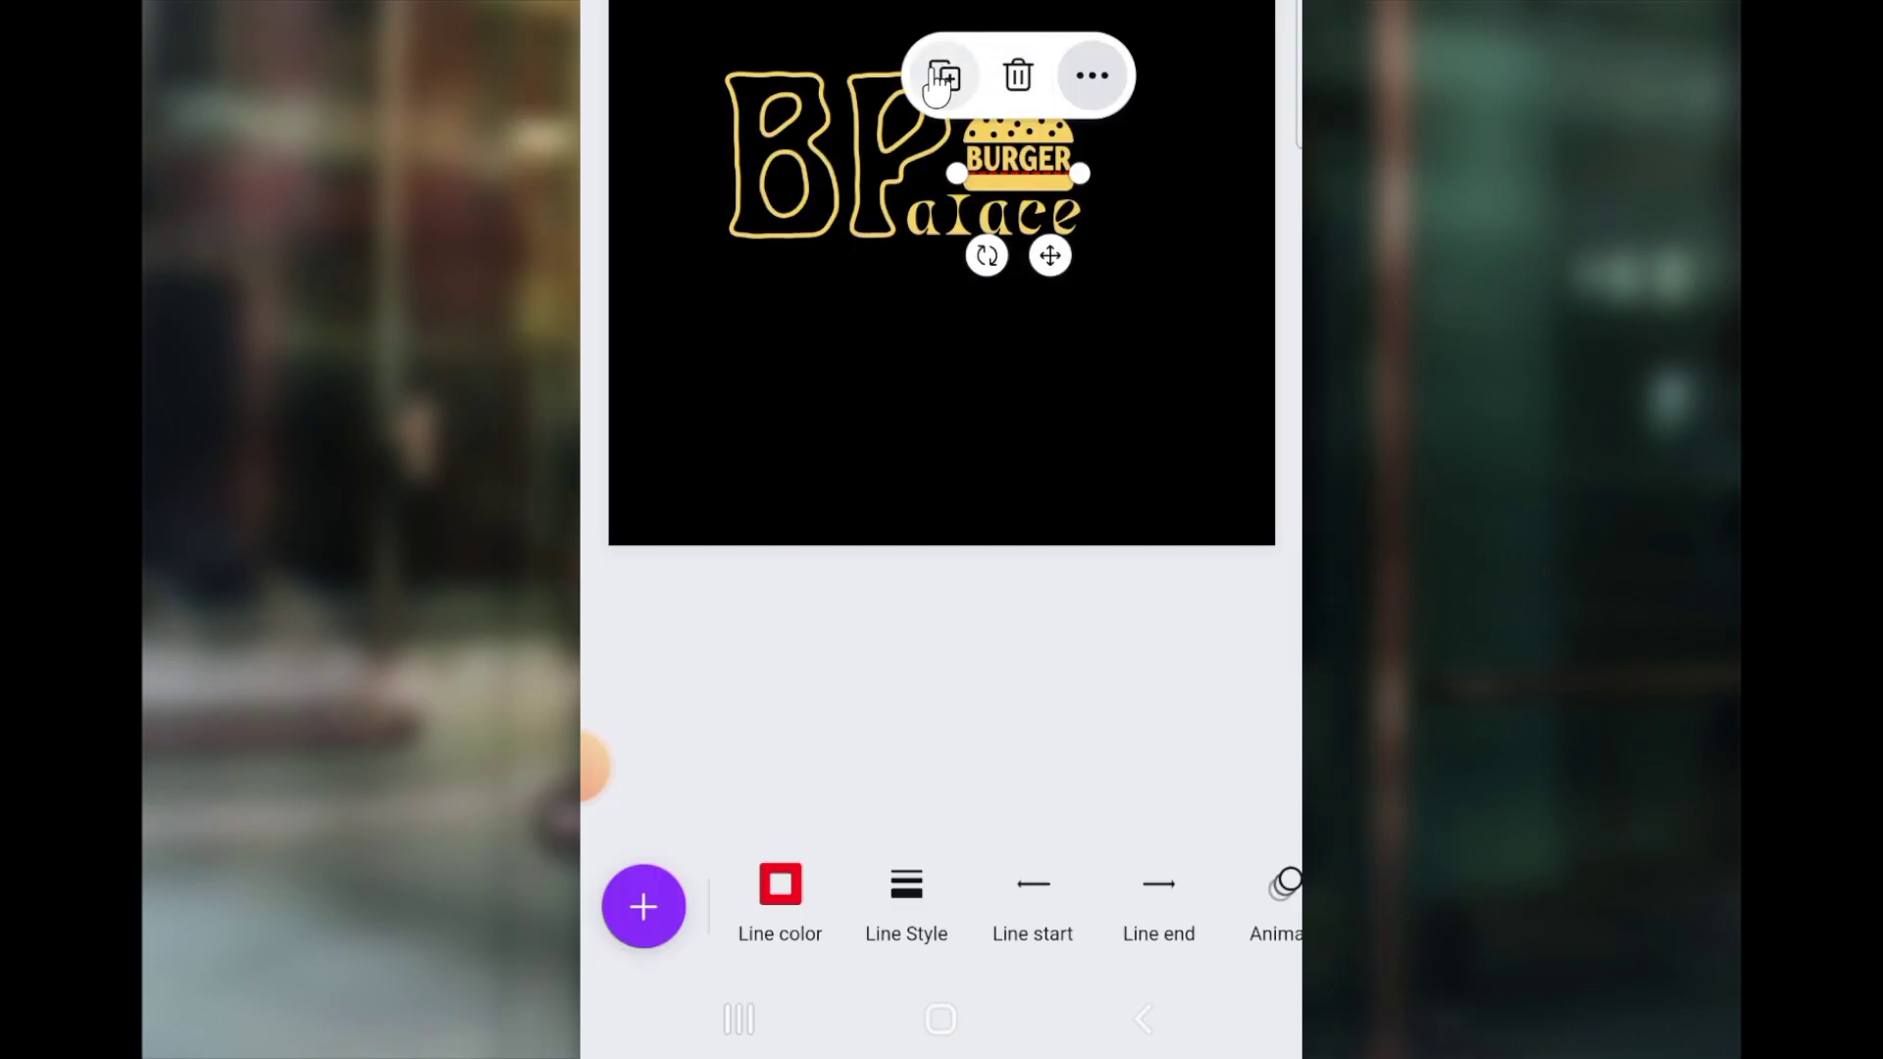
Step: Duplicate the red dashed line, recolour the copy green and move it onto the burger
left_click(946, 385)
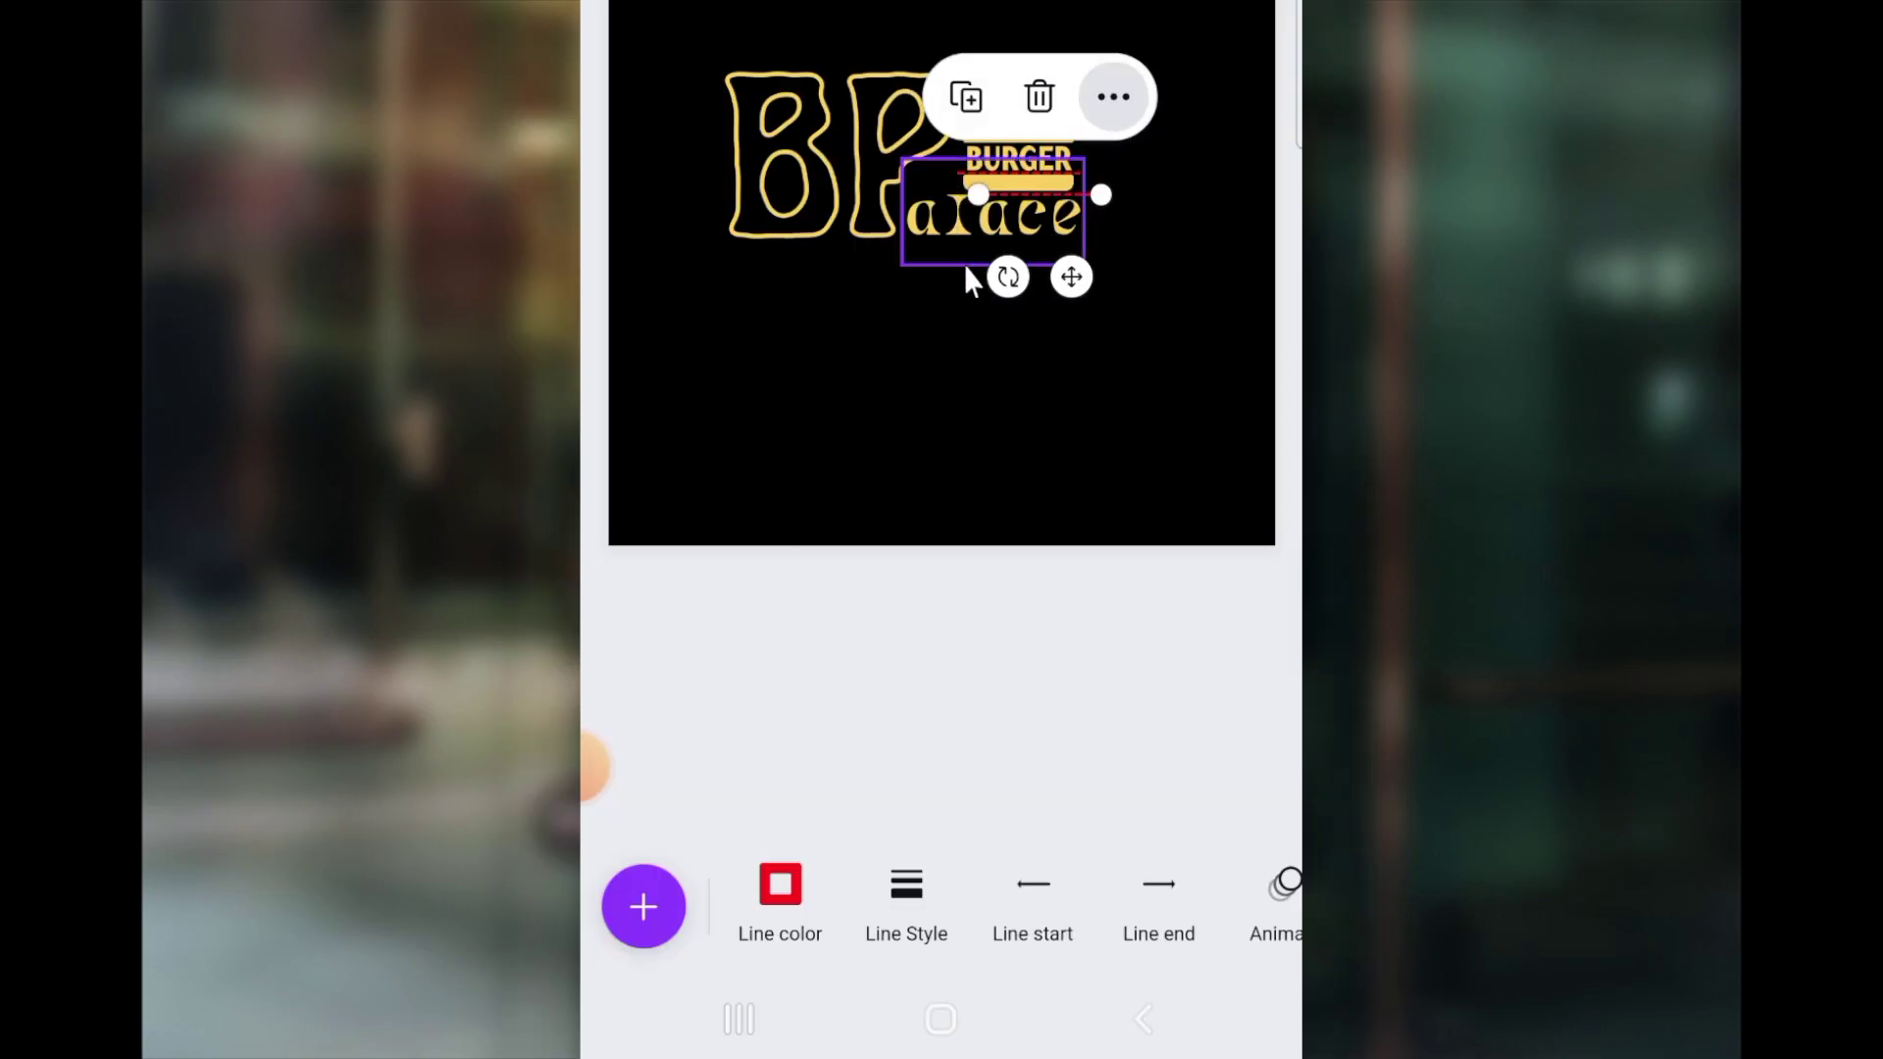
left_click(783, 904)
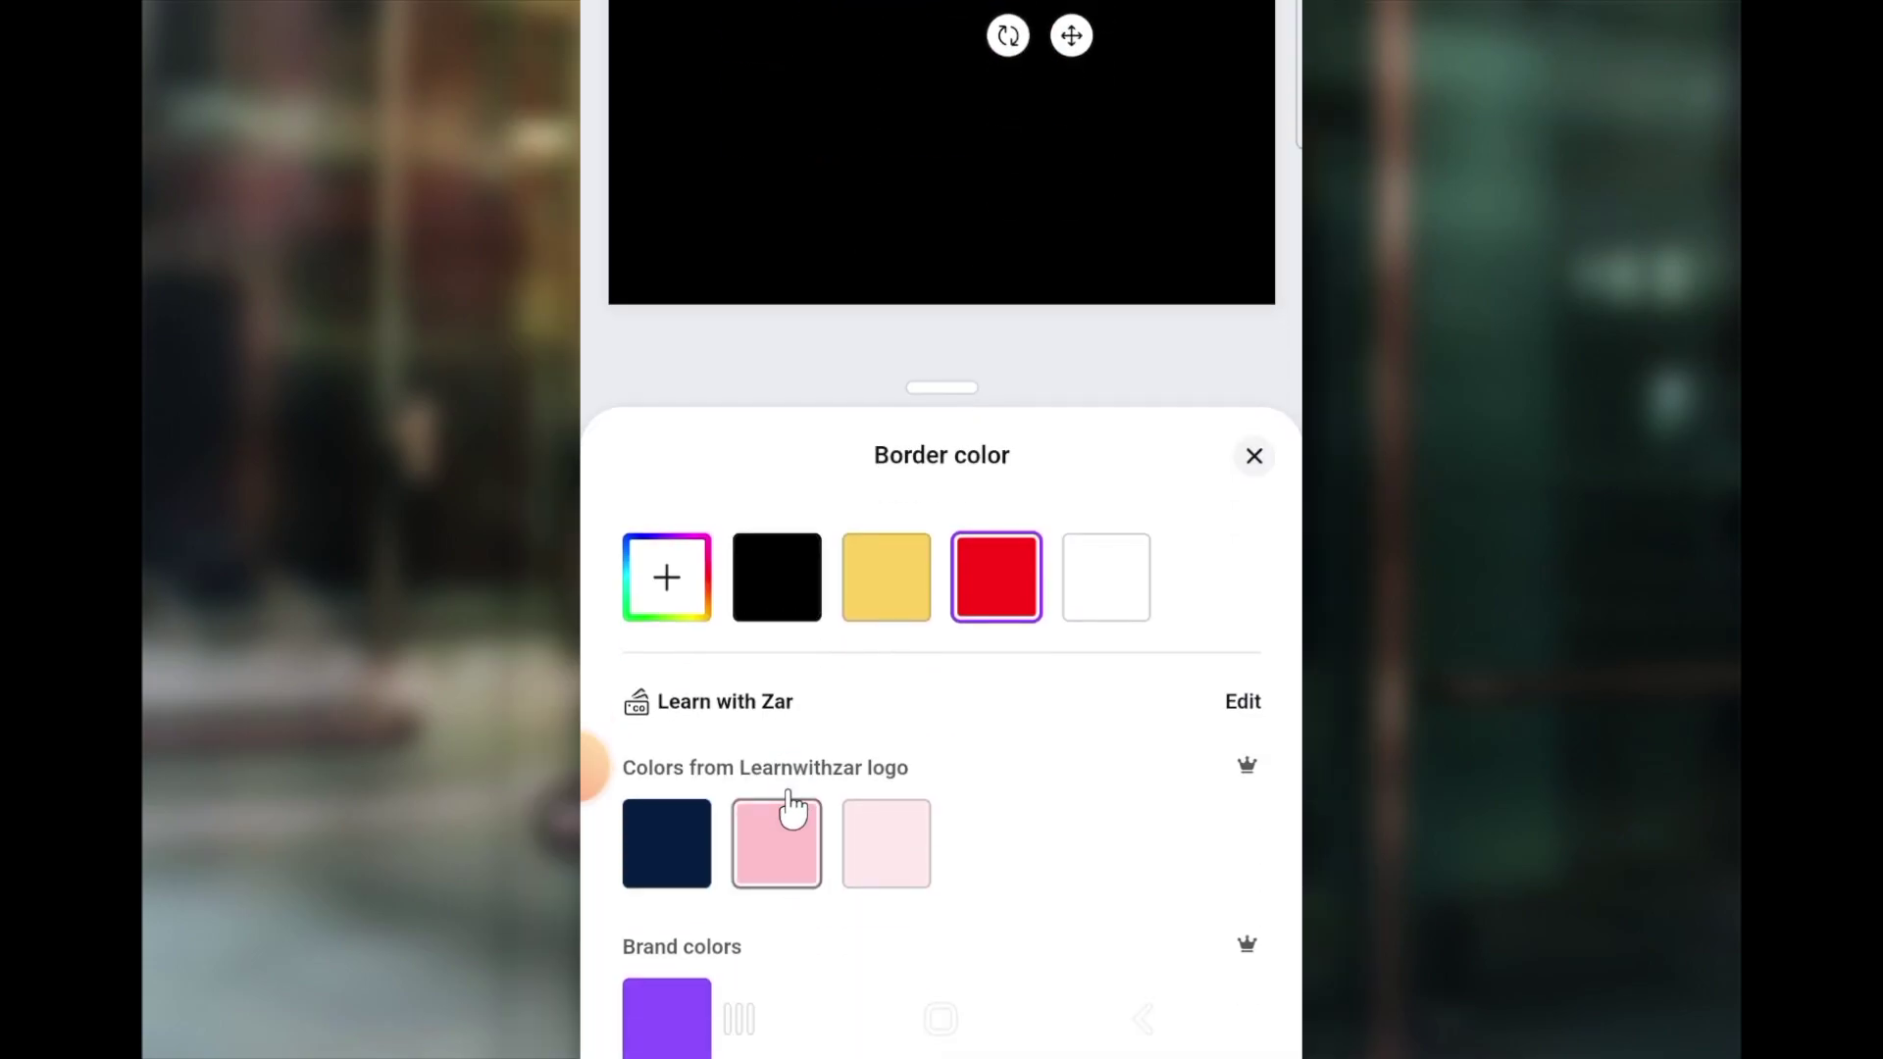
left_click(1094, 142)
left_click(1069, 278)
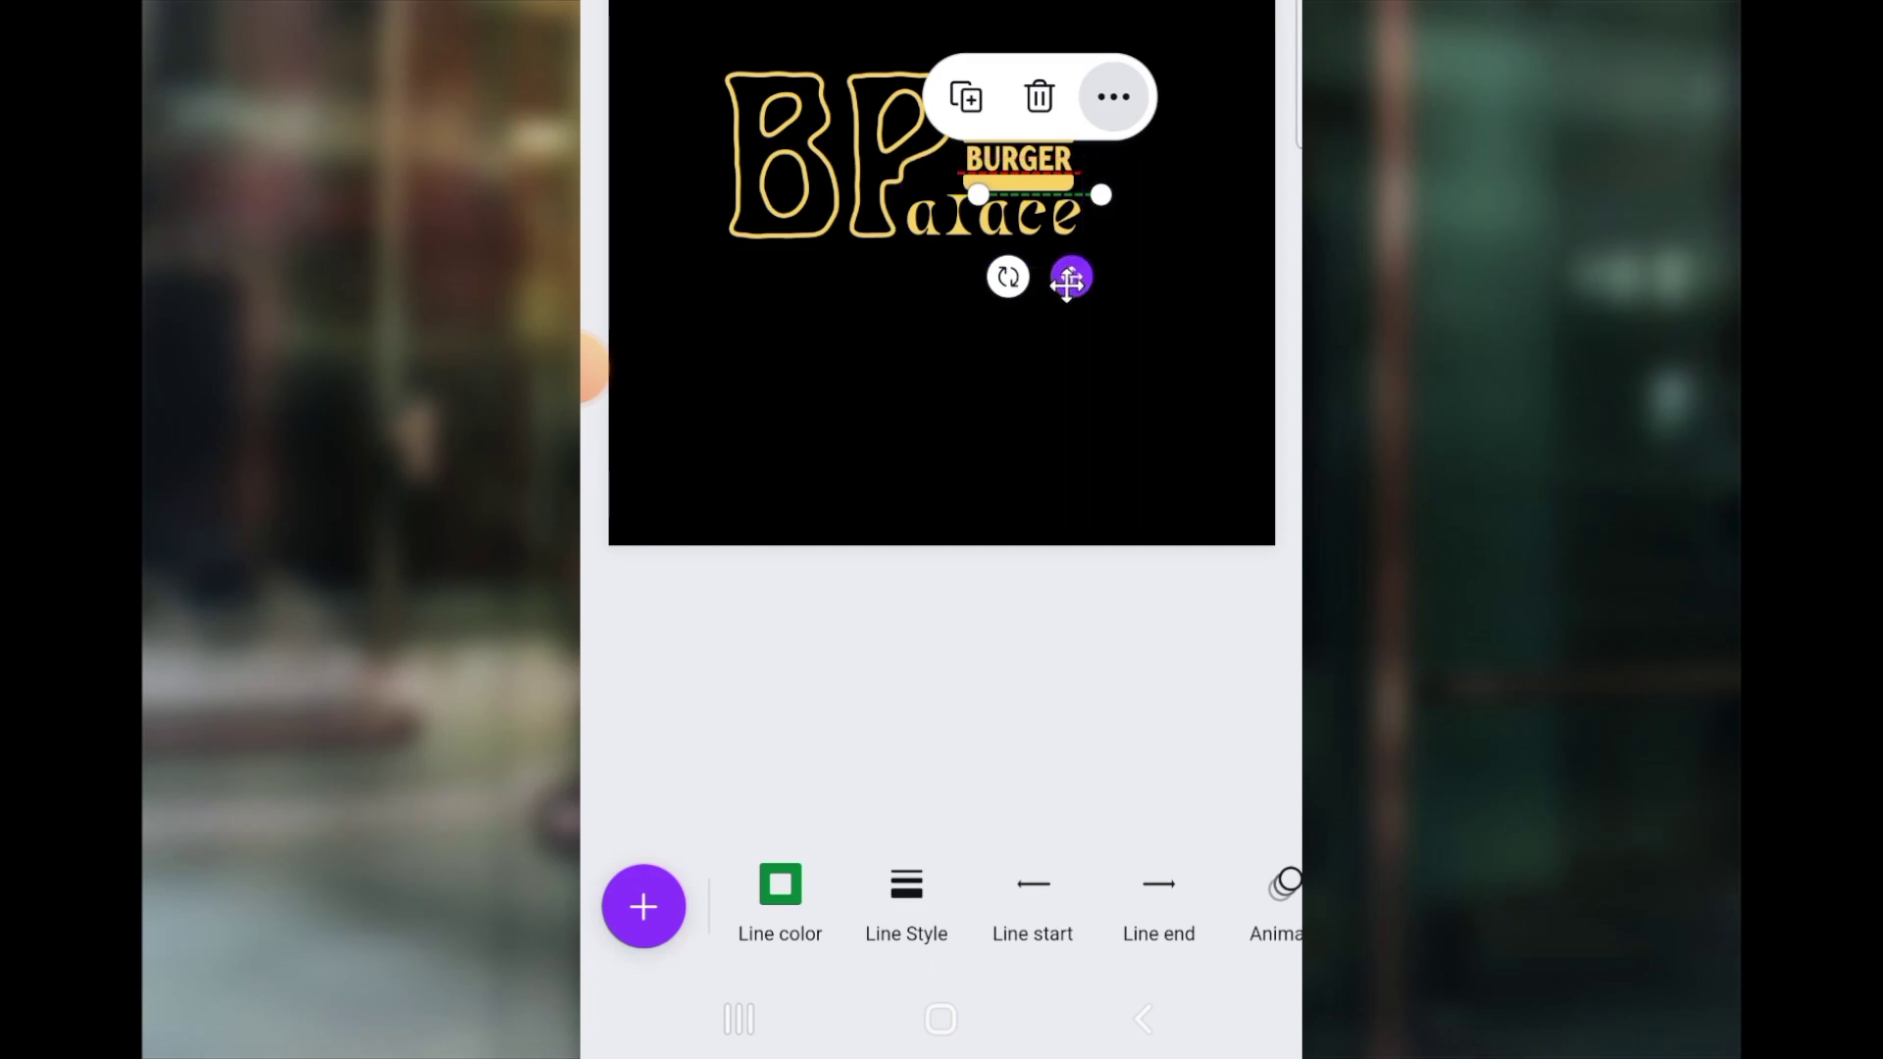
left_click_drag(1067, 282, 1059, 231)
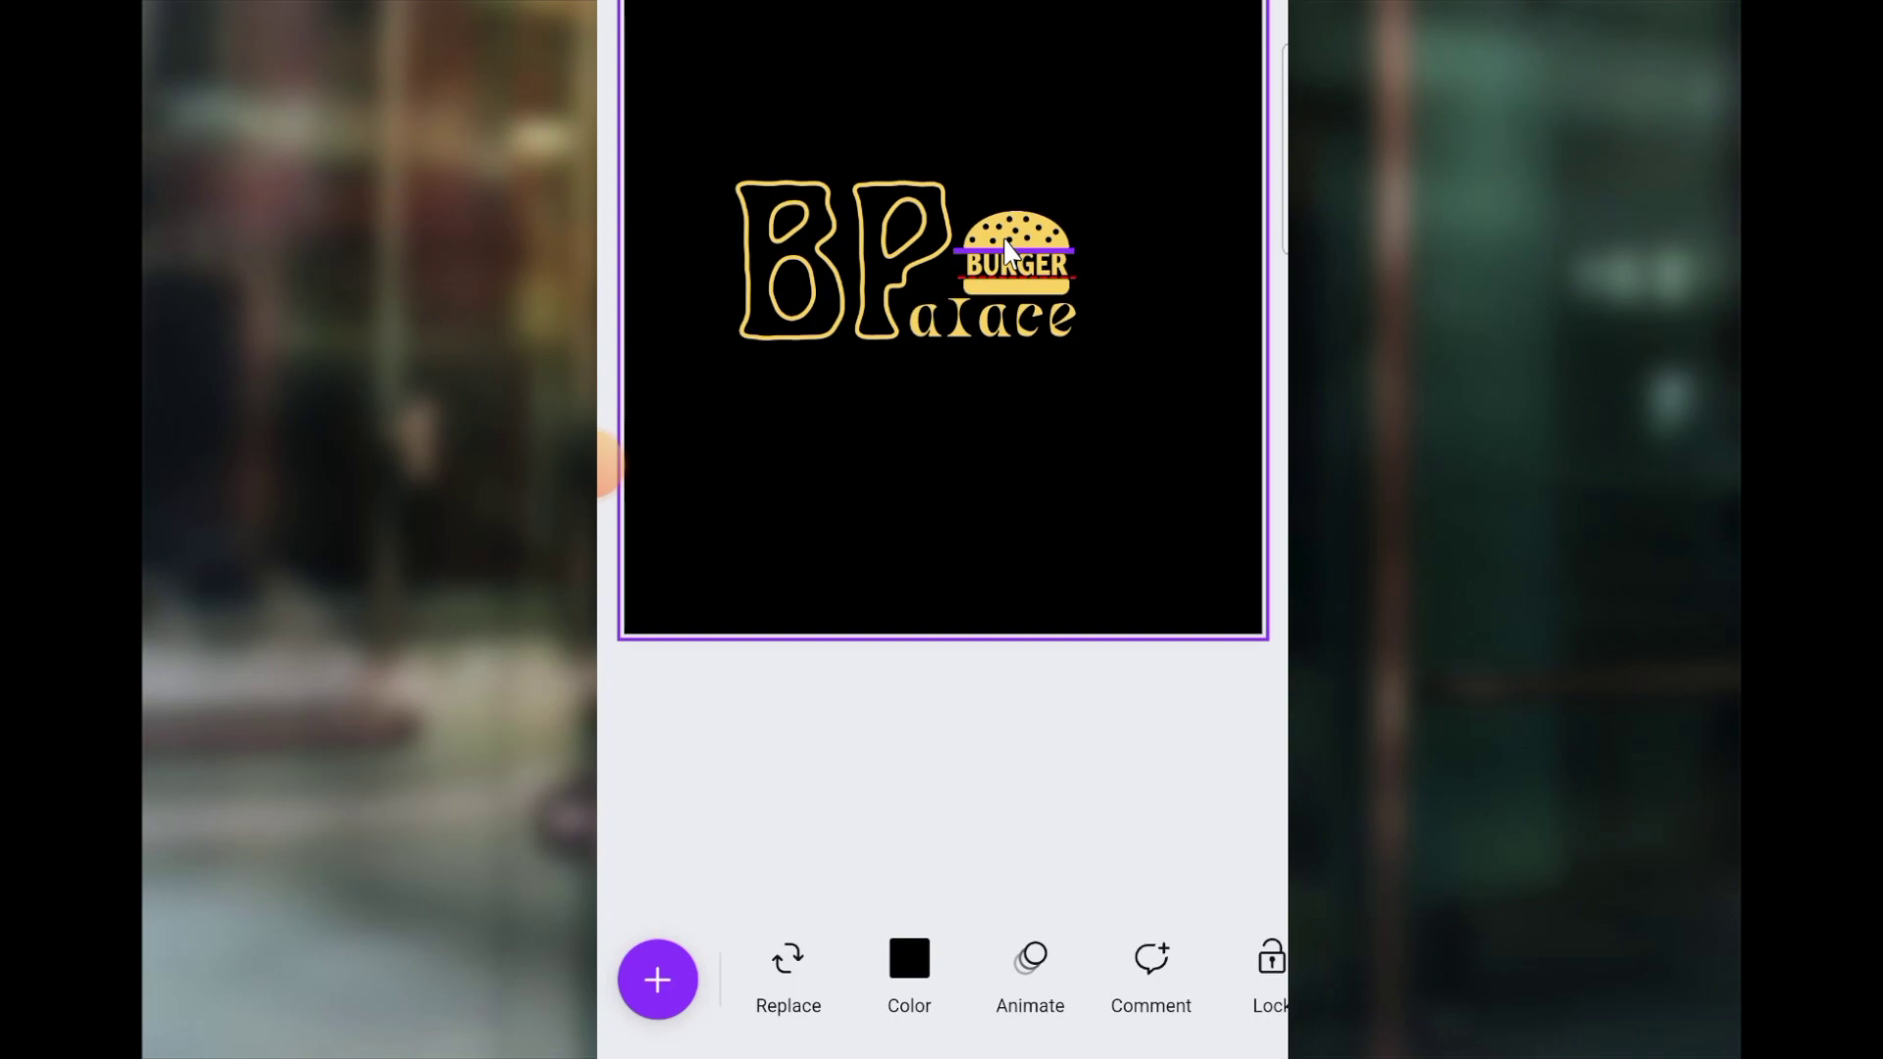
Step: Add the yellow arch shape from Other Shapes and place it below the BPalace text
left_click(657, 980)
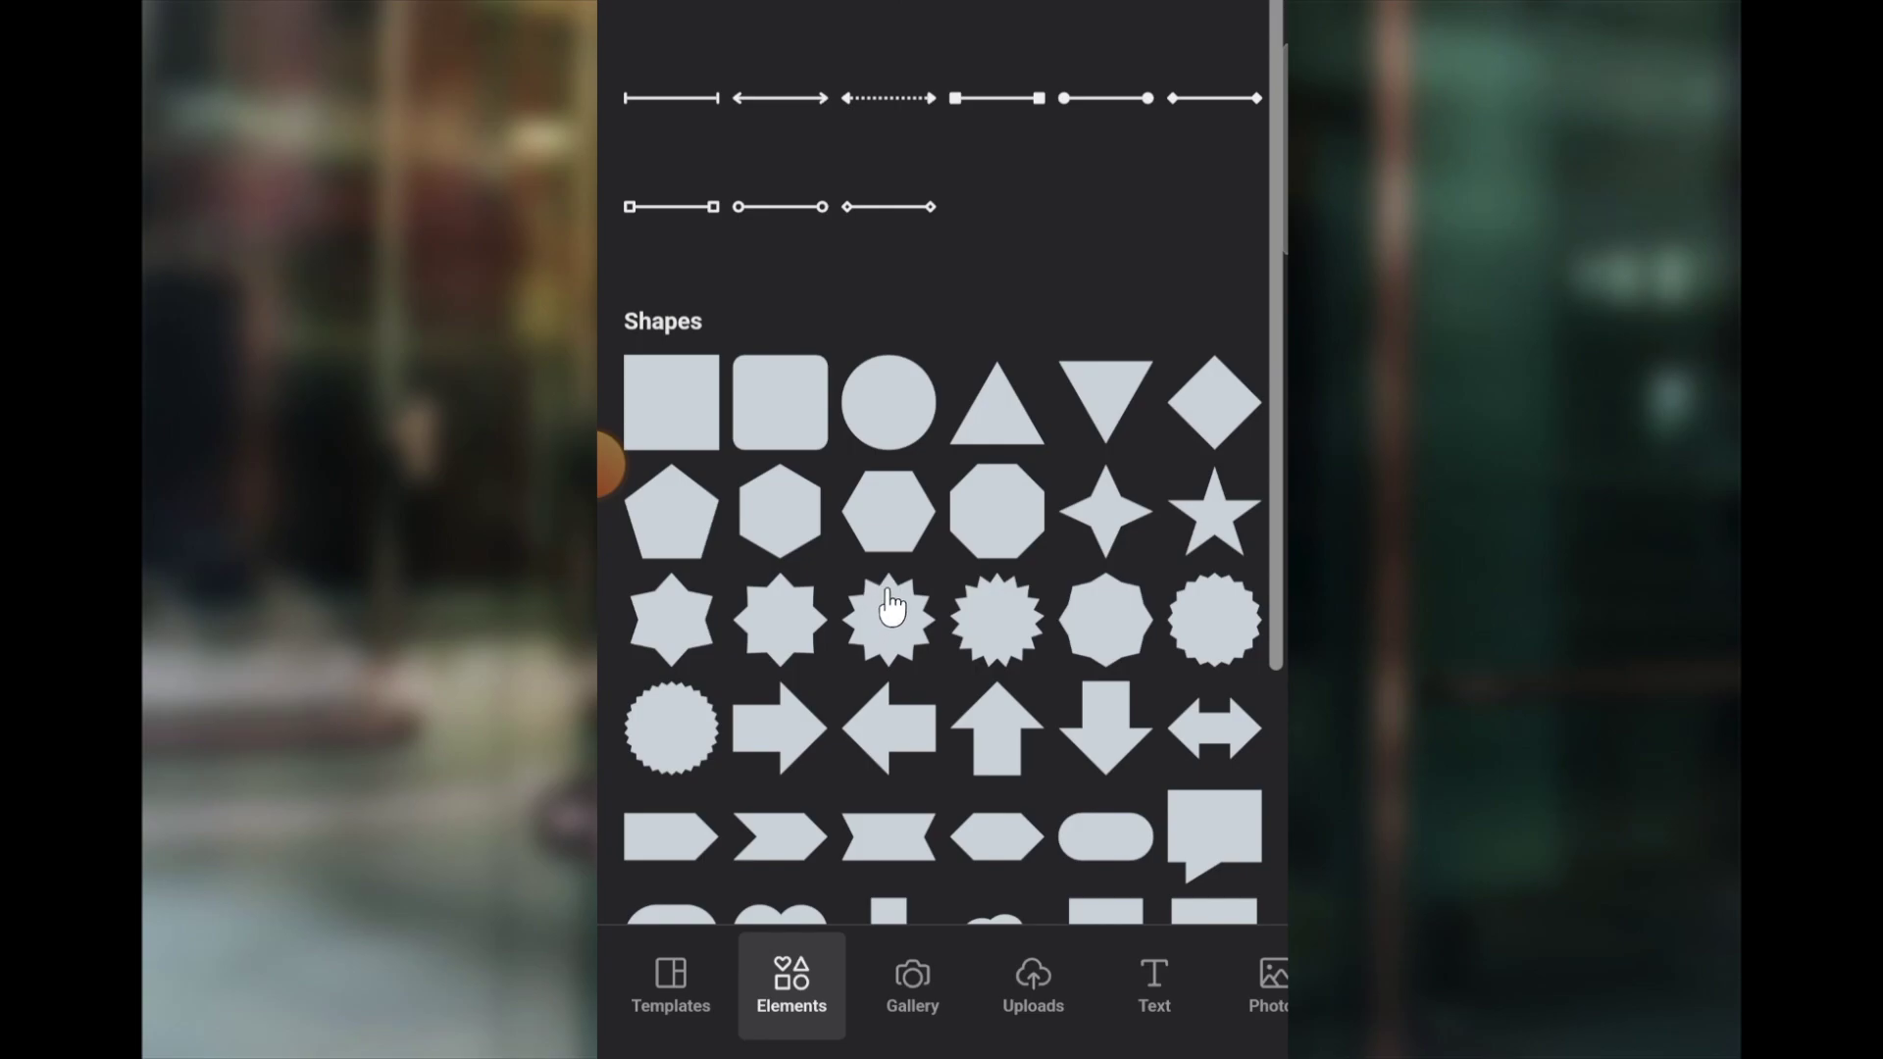
scroll(1120, 855, "down", 10)
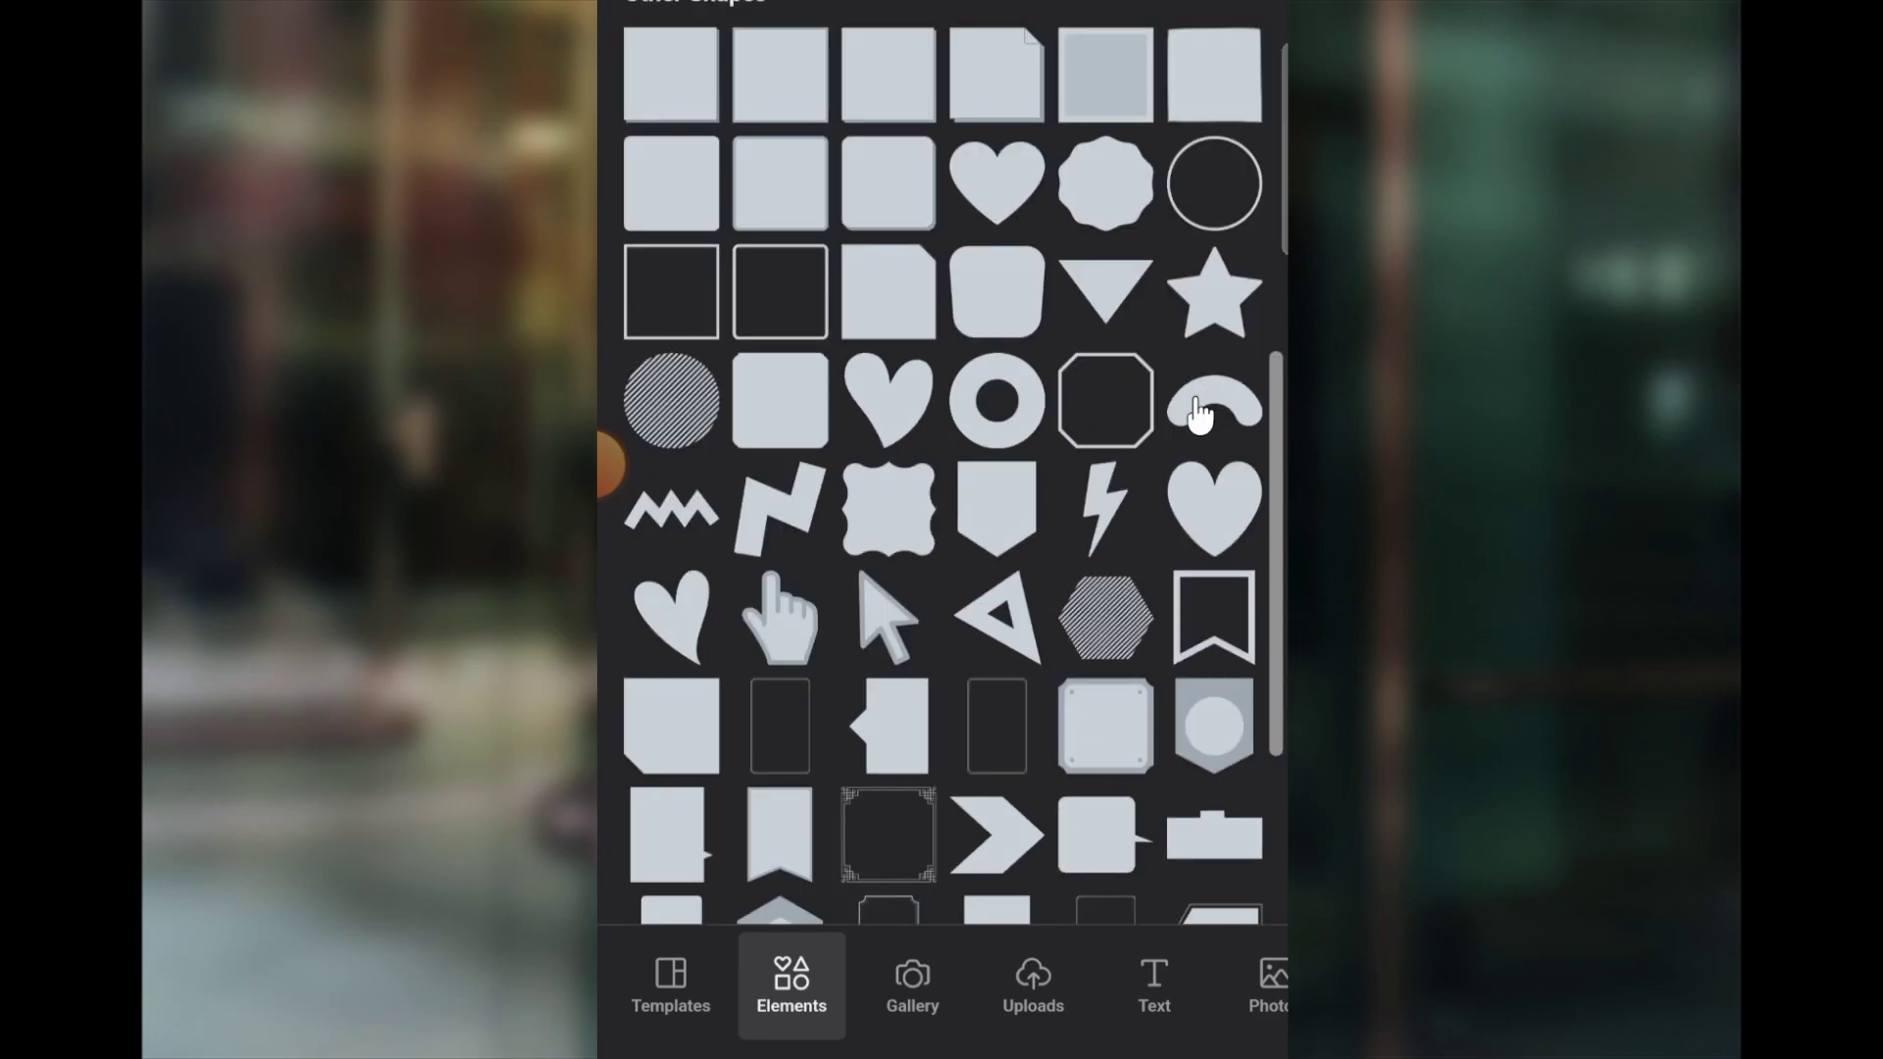
left_click(946, 512)
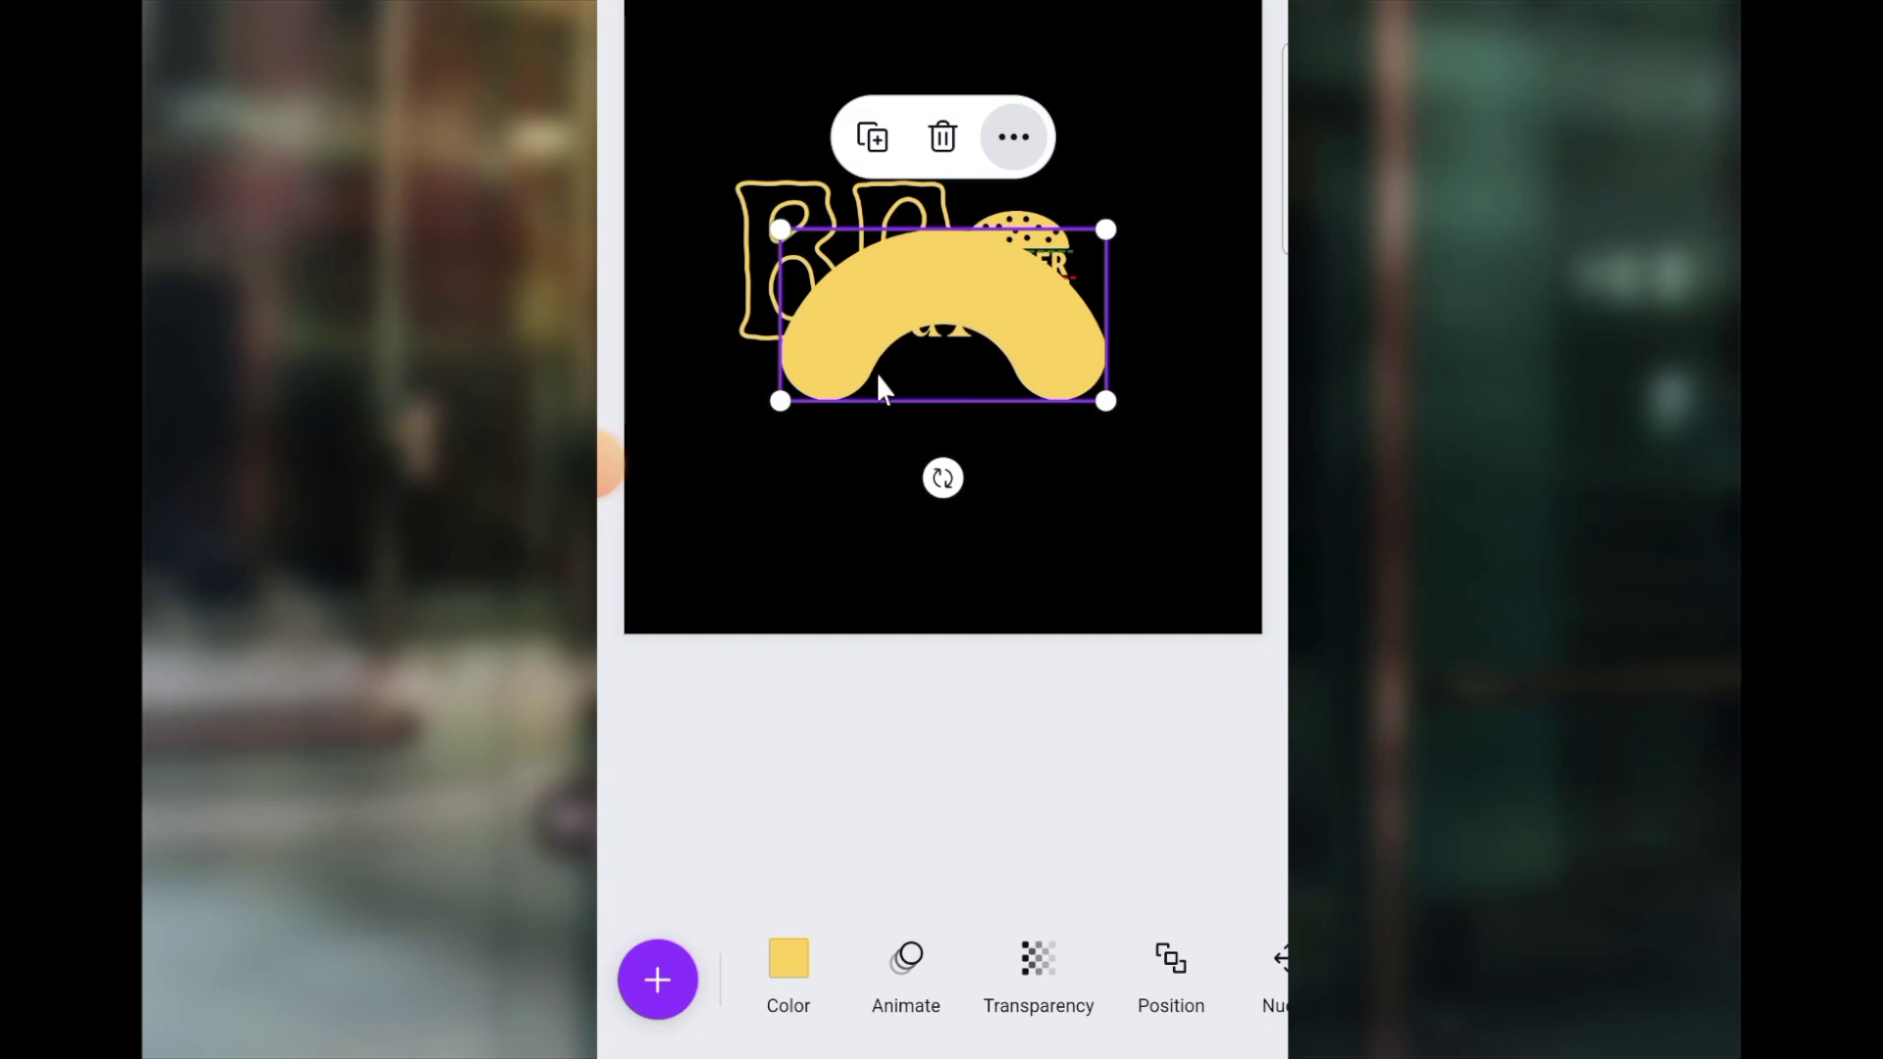
left_click_drag(874, 339, 912, 488)
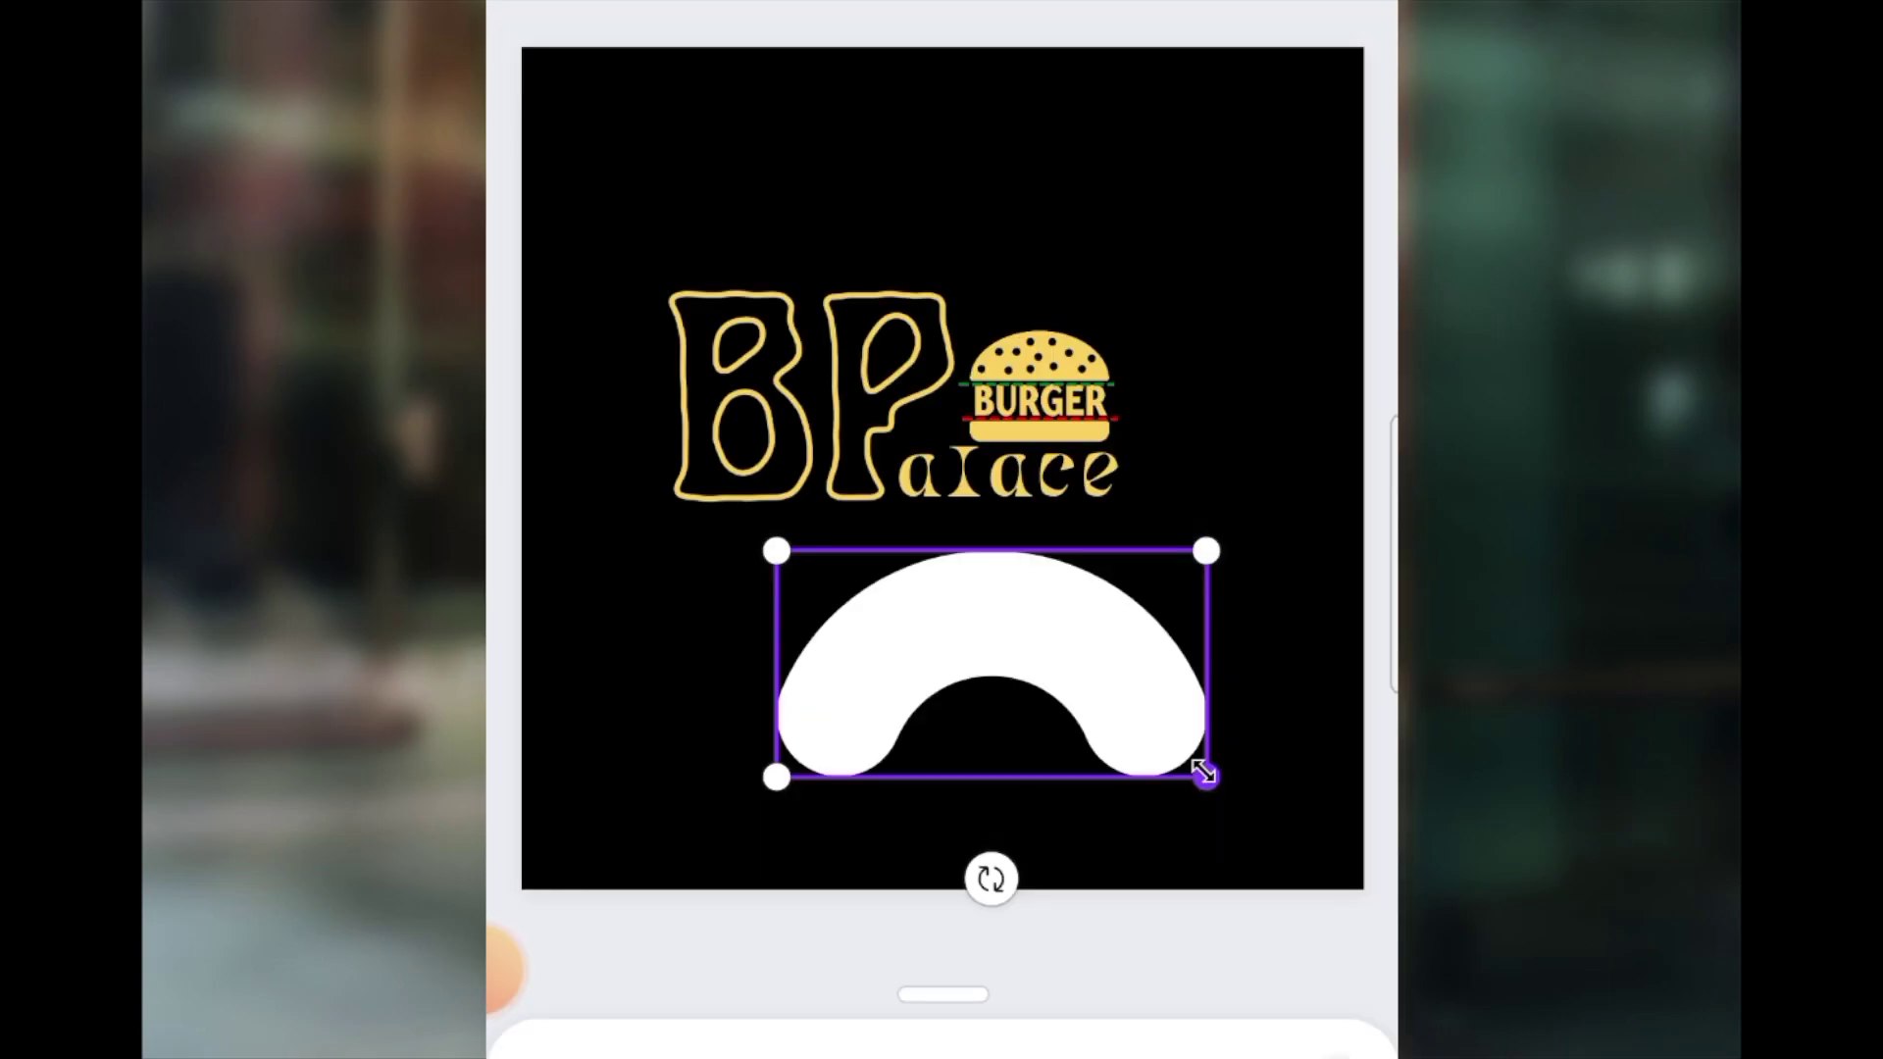
Step: Shrink the white arch to a 38×20 seed, set it on the top bun, one layer back
left_click_drag(1206, 777, 842, 585)
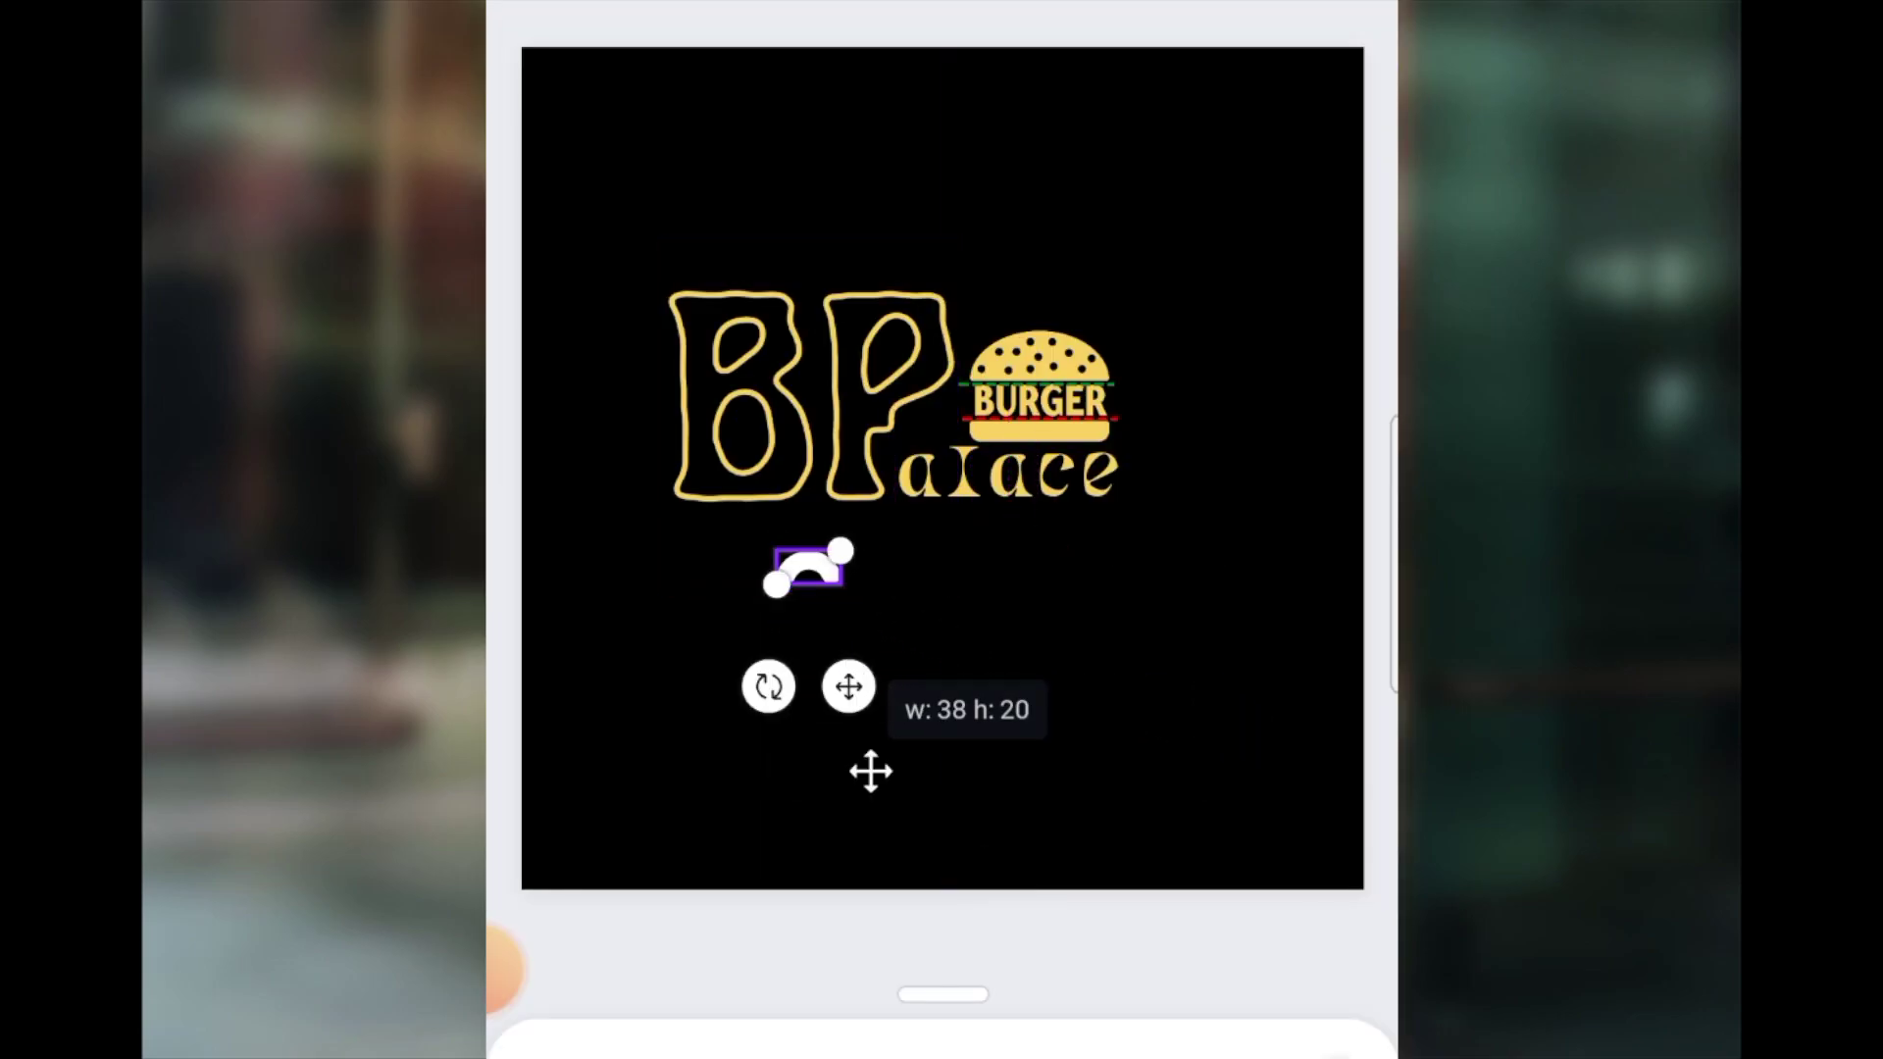
left_click_drag(849, 685, 1060, 476)
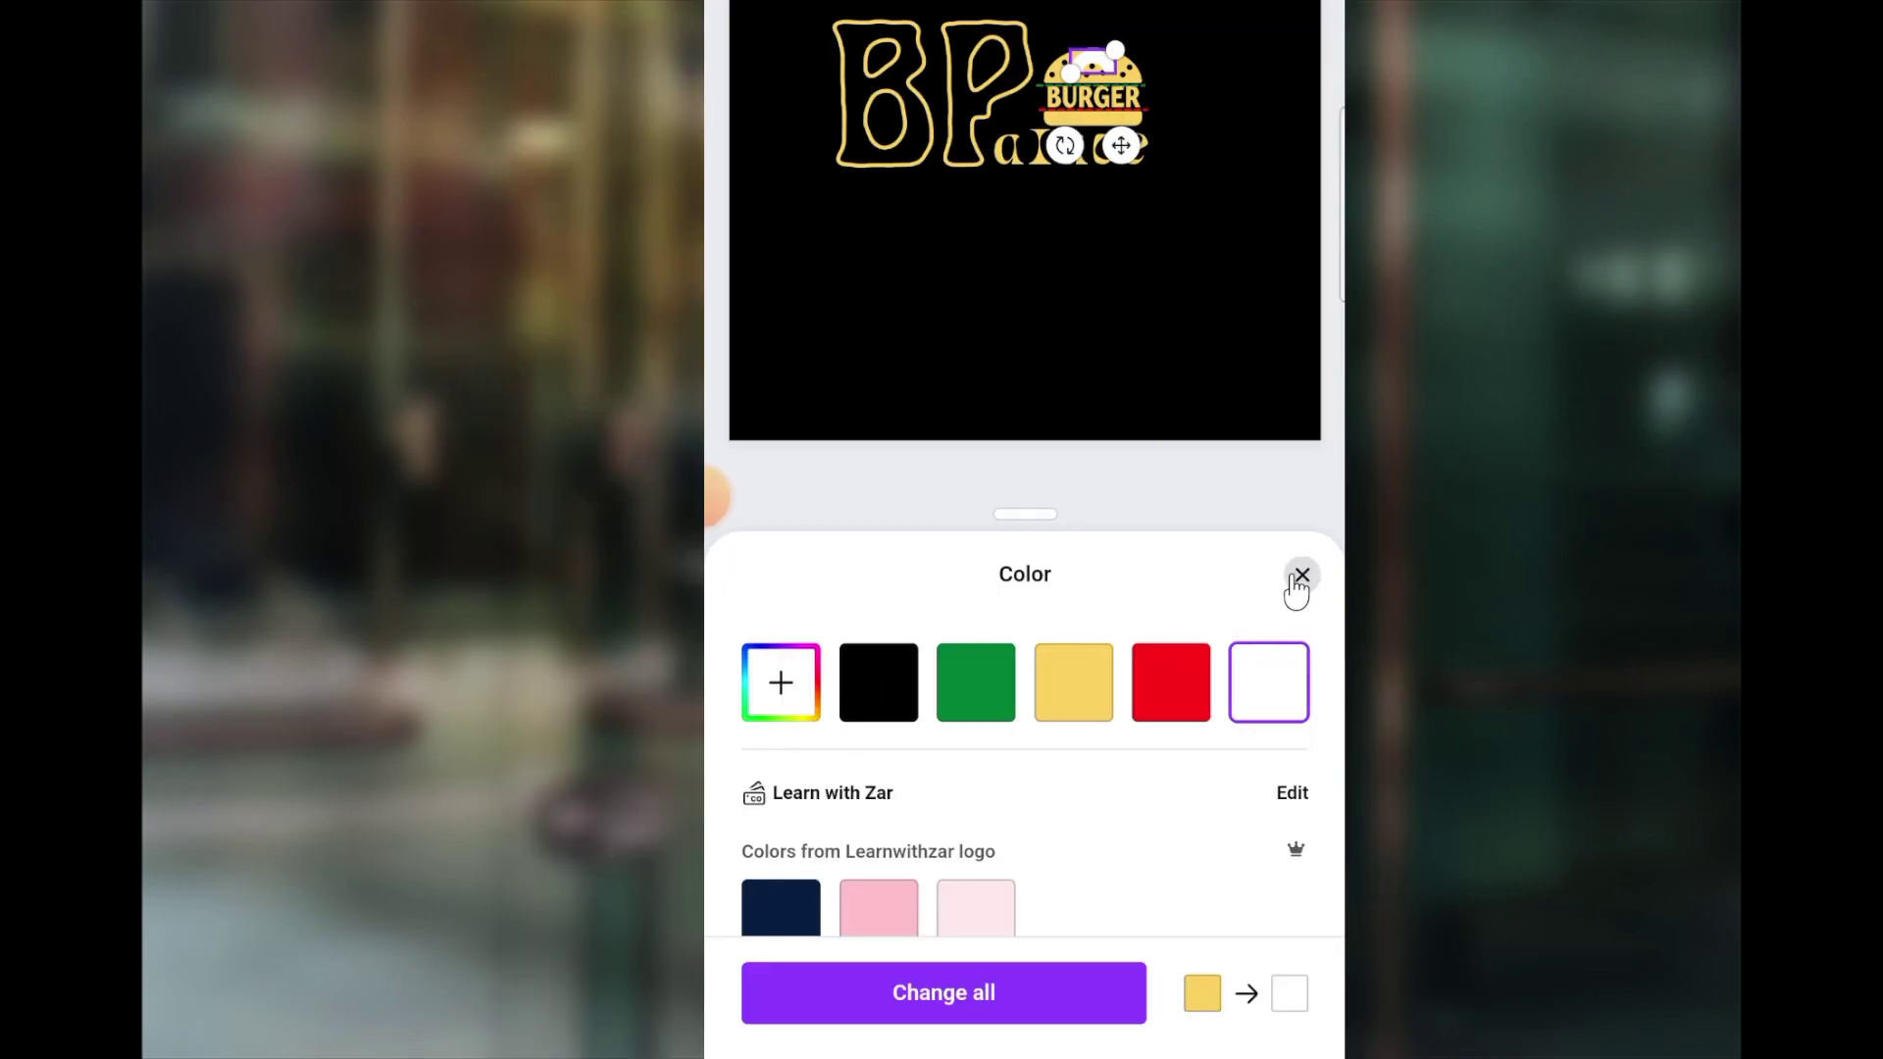
left_click(1300, 576)
left_click(1229, 975)
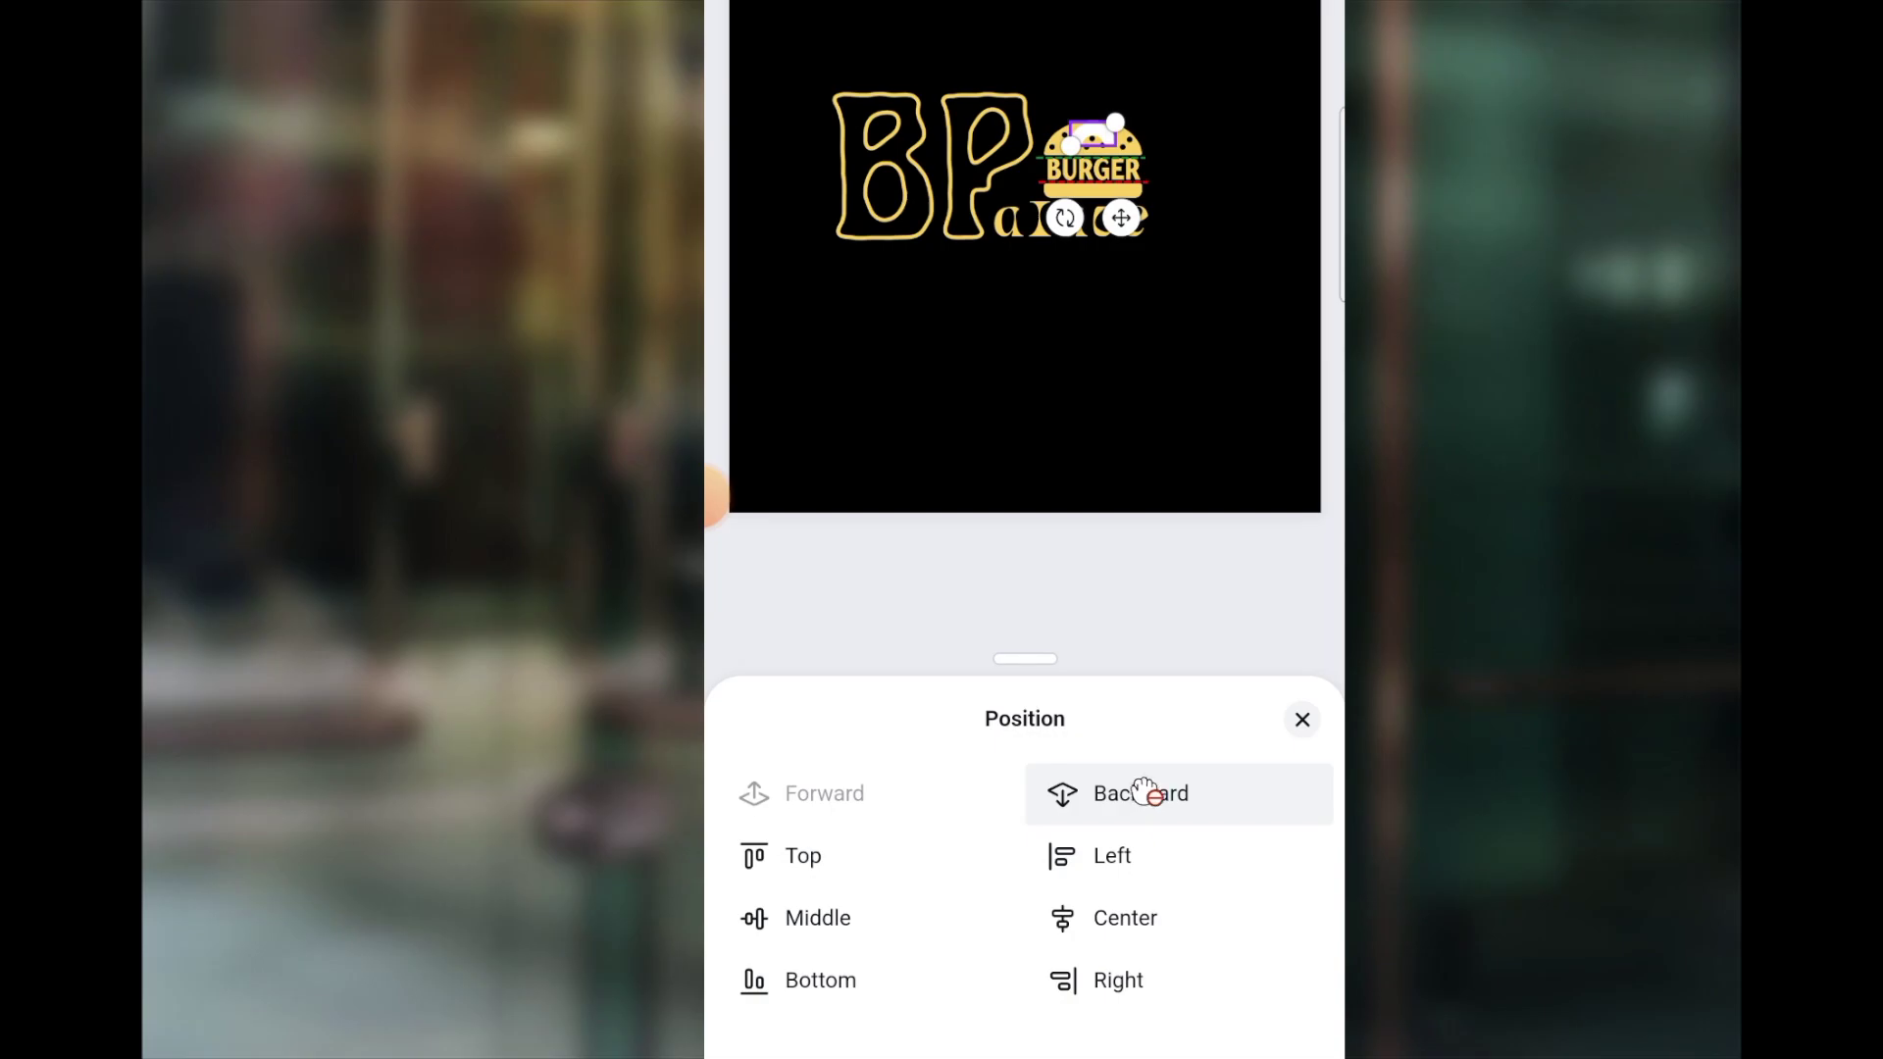
left_click(1143, 790)
left_click(1143, 403)
Step: Move a spare white arch off the burger and send it backward
left_click(1235, 970)
left_click_drag(1091, 276, 1223, 208)
left_click(824, 792)
left_click(1302, 719)
Step: Rotate the second seed to about -34°, nudge it onto the bun and tuck it behind the burger
left_click(1093, 281)
left_click_drag(1124, 363, 1076, 271)
left_click_drag(1157, 973, 770, 981)
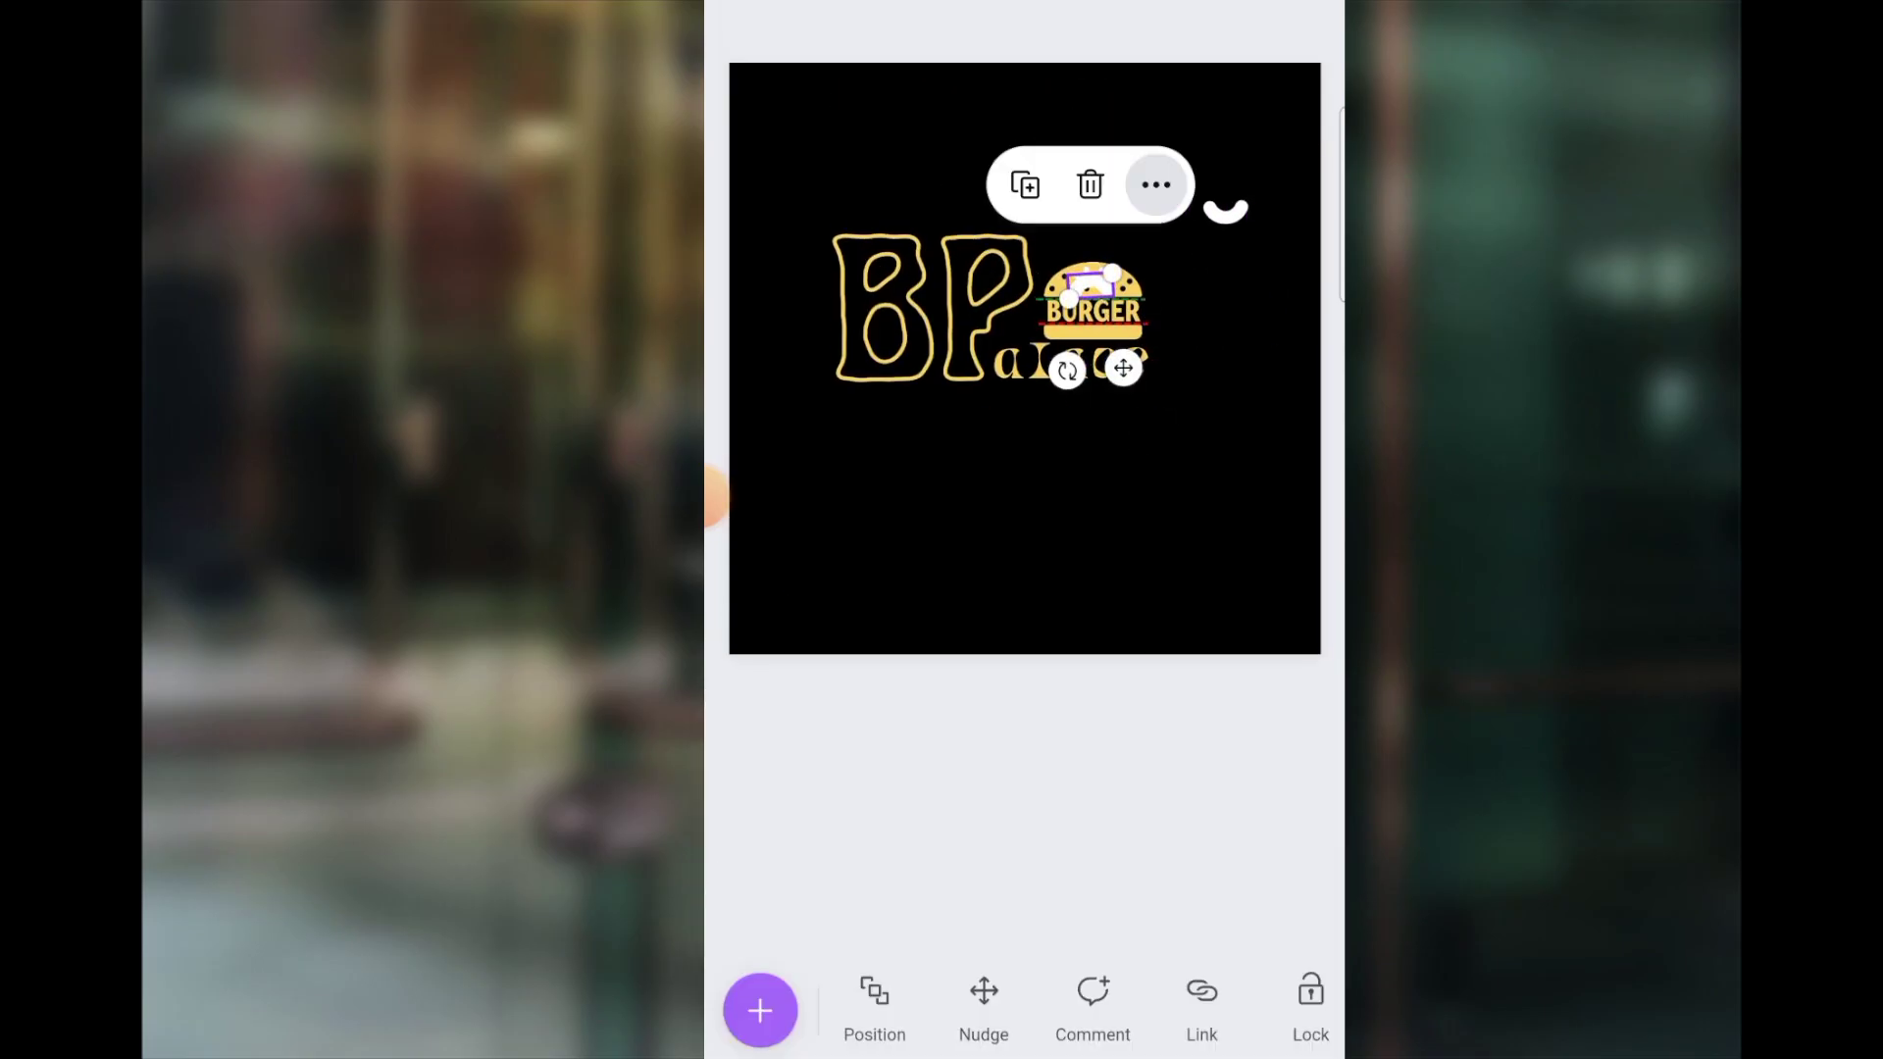
left_click_drag(1063, 369, 1033, 357)
left_click(984, 971)
left_click(1252, 981)
left_click(1302, 906)
left_click(1235, 971)
left_click(1144, 793)
left_click(1302, 719)
Step: Duplicate the spare arch and fine-tune the copy as a seed on the bun
left_click(1226, 212)
left_click(1161, 114)
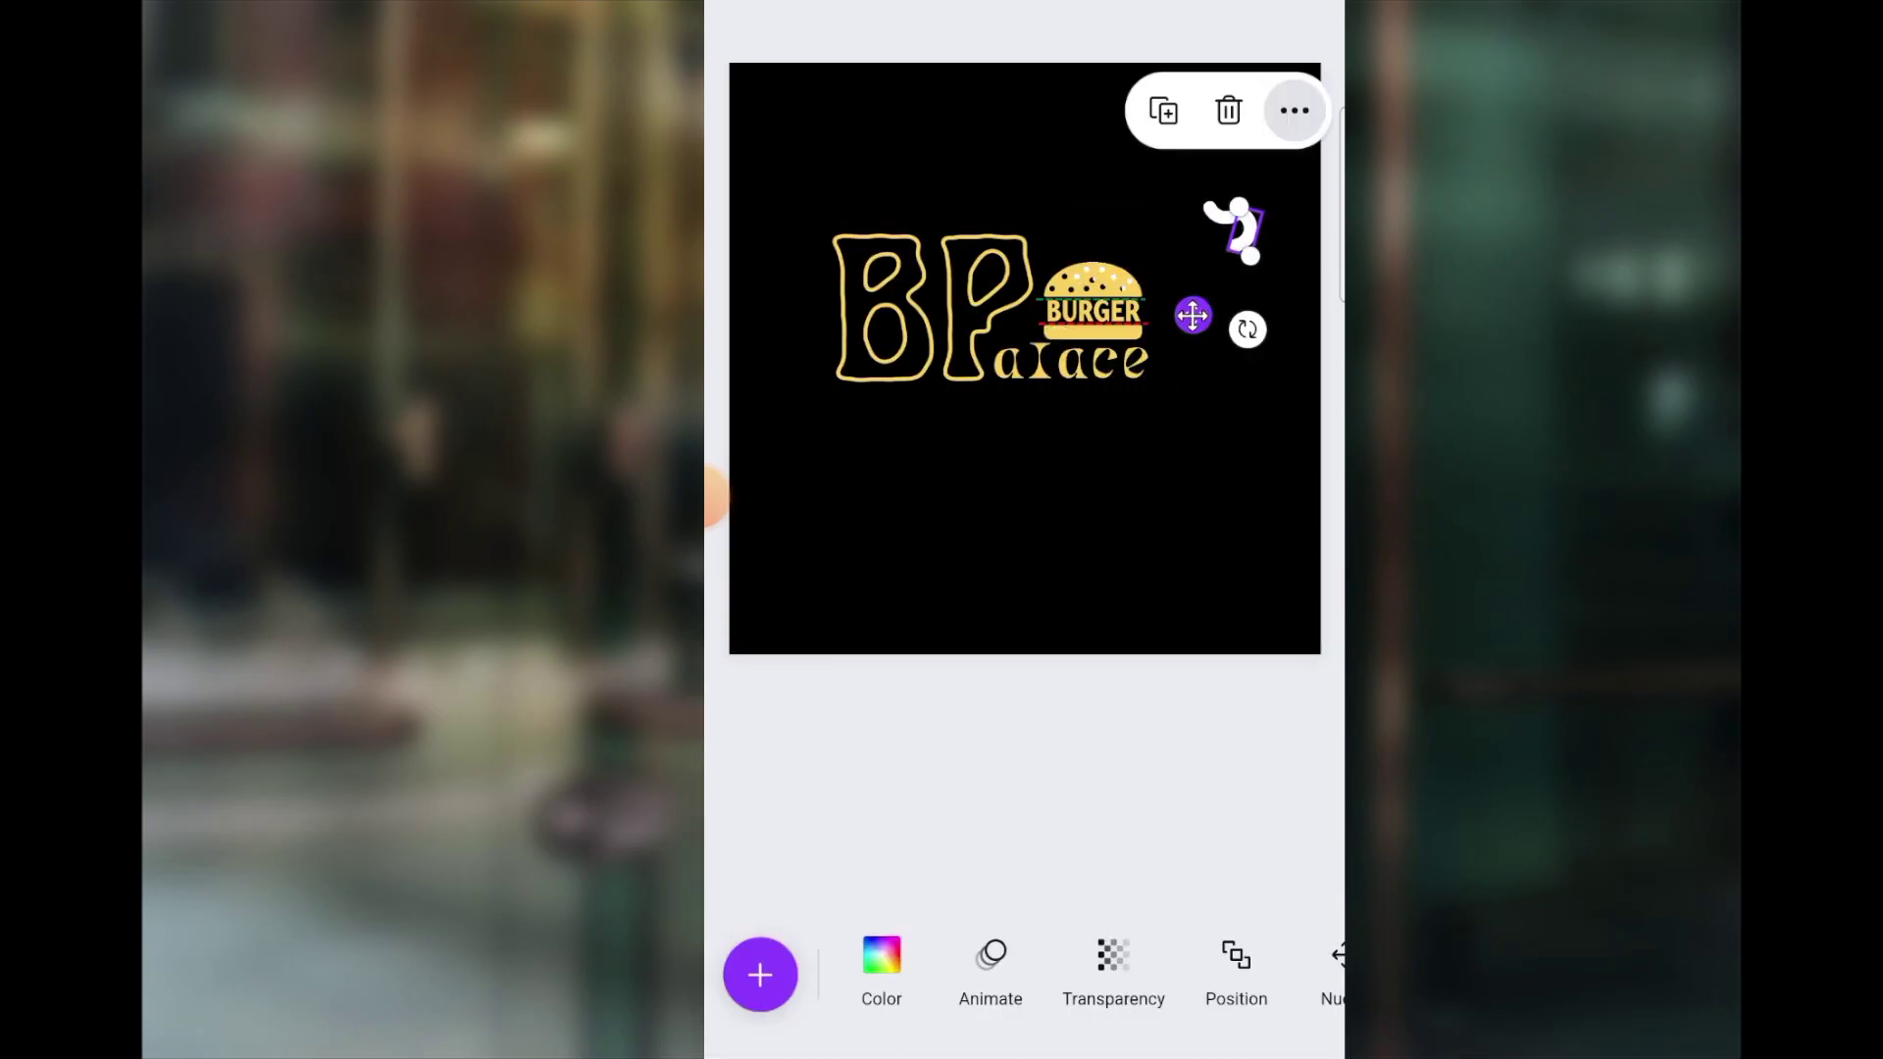
left_click_drag(1189, 315, 1038, 366)
left_click(1134, 542)
left_click(1088, 279)
left_click_drag(1114, 972, 770, 981)
left_click(984, 971)
left_click(1302, 906)
left_click(1150, 430)
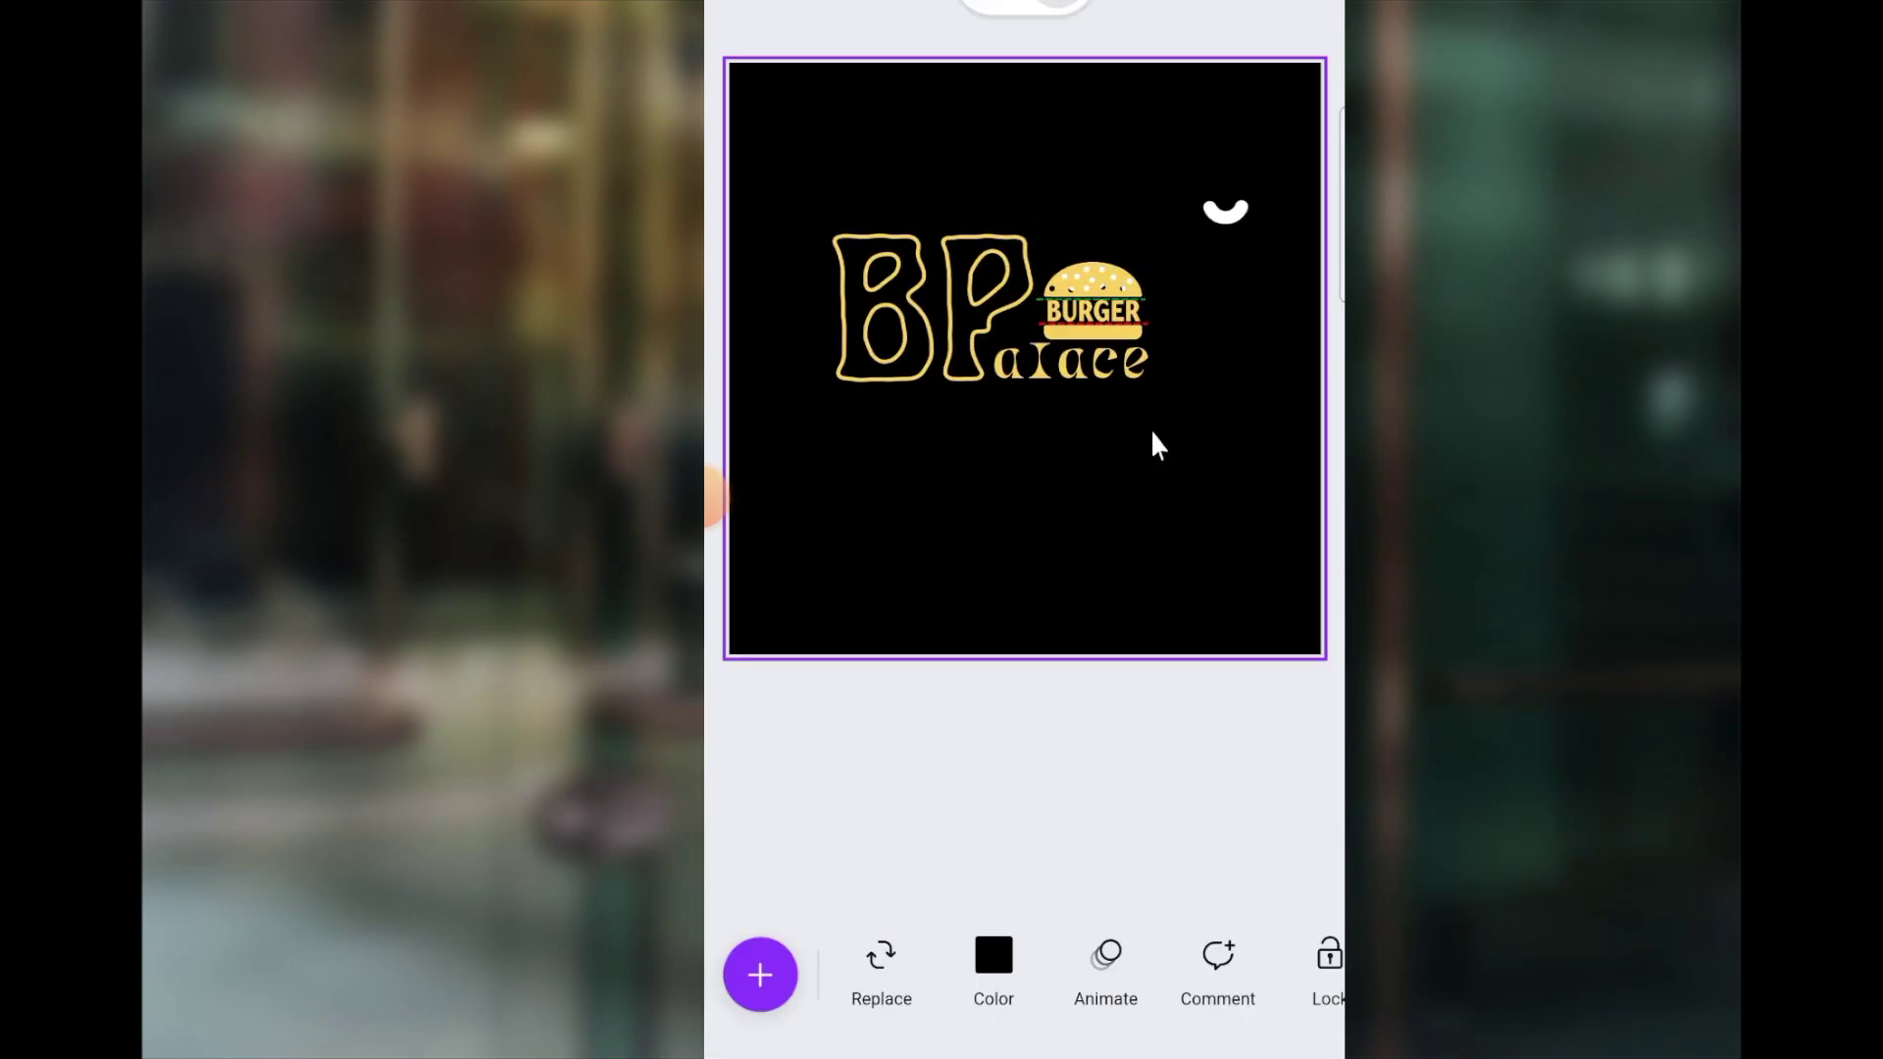
Step: Add another duplicated arch seed on the bun and send it behind the burger
left_click(1225, 211)
left_click(1161, 114)
left_click_drag(1214, 317, 1026, 314)
left_click(1171, 971)
left_click(1302, 906)
left_click(1070, 968)
left_click(1137, 791)
Step: Duplicate the arch again, rotating the copy onto the bun and moving it backward
left_click(1226, 212)
left_click(1161, 113)
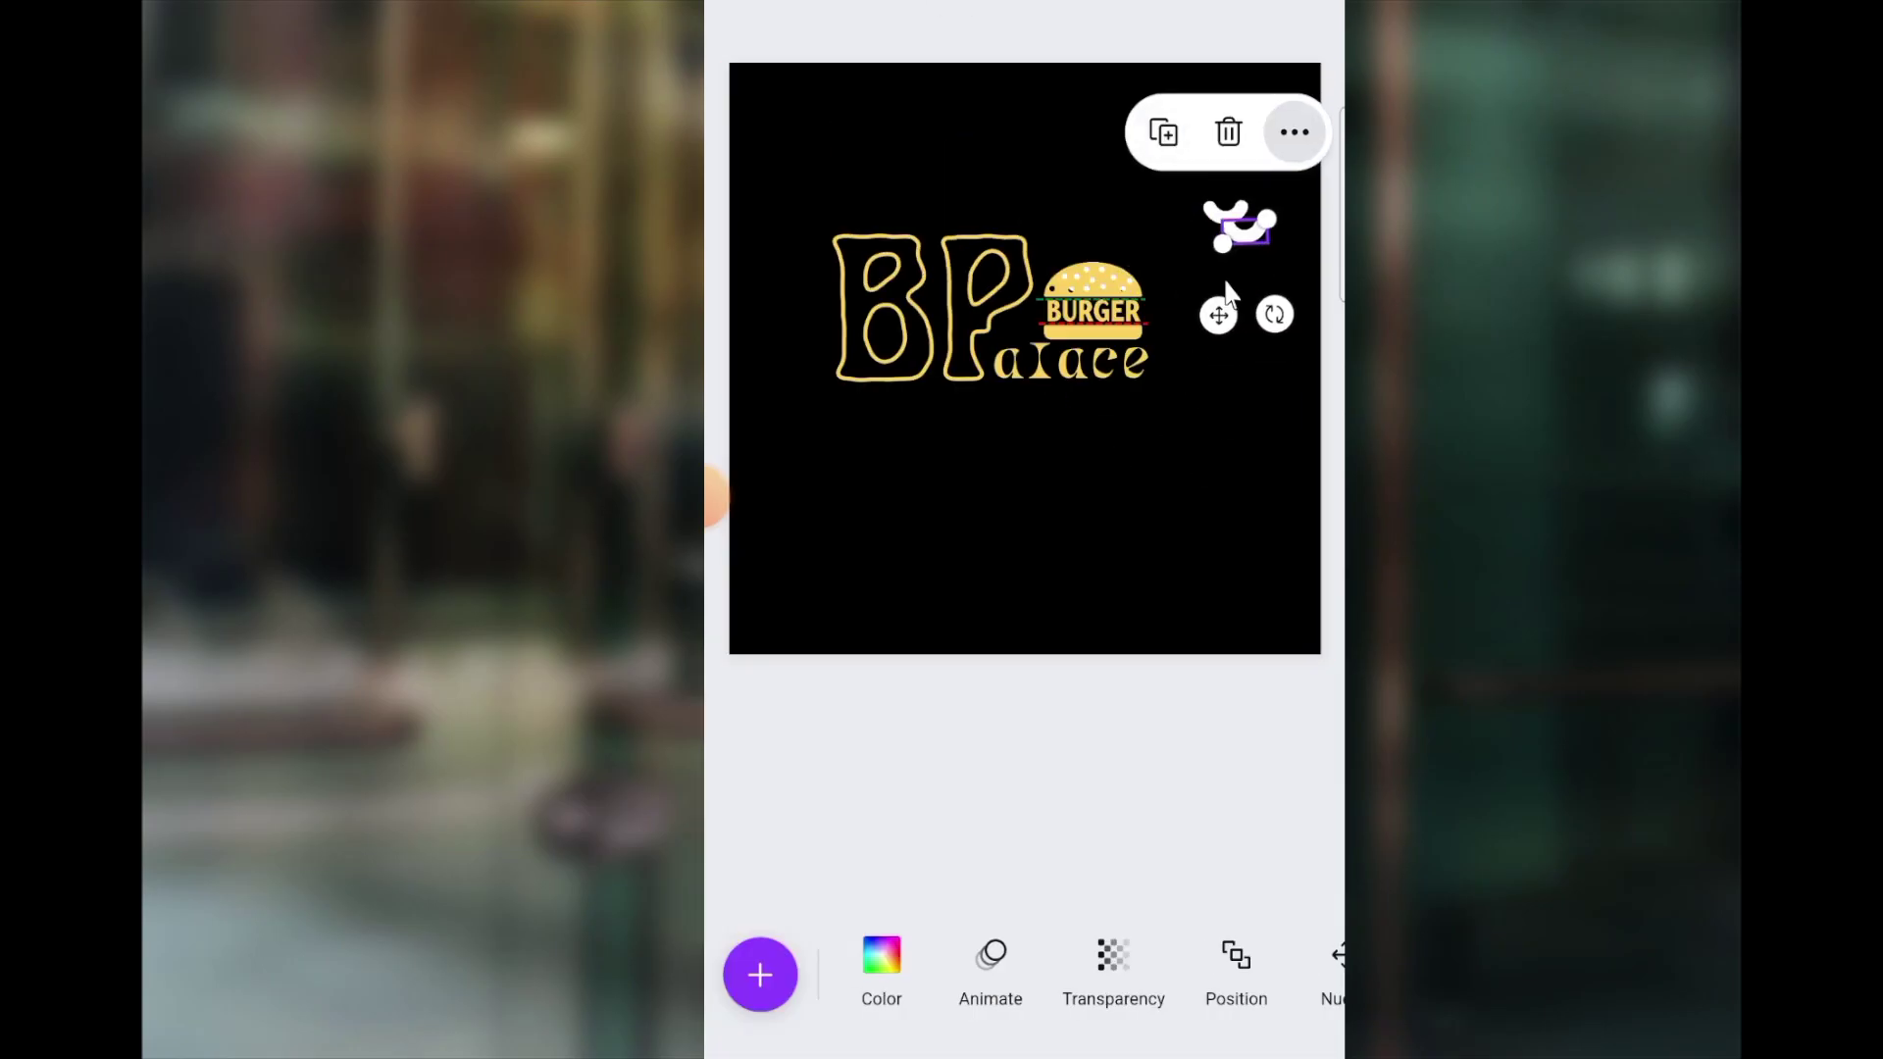
left_click_drag(1218, 315, 974, 302)
left_click(1020, 968)
left_click(1302, 656)
left_click(1140, 299)
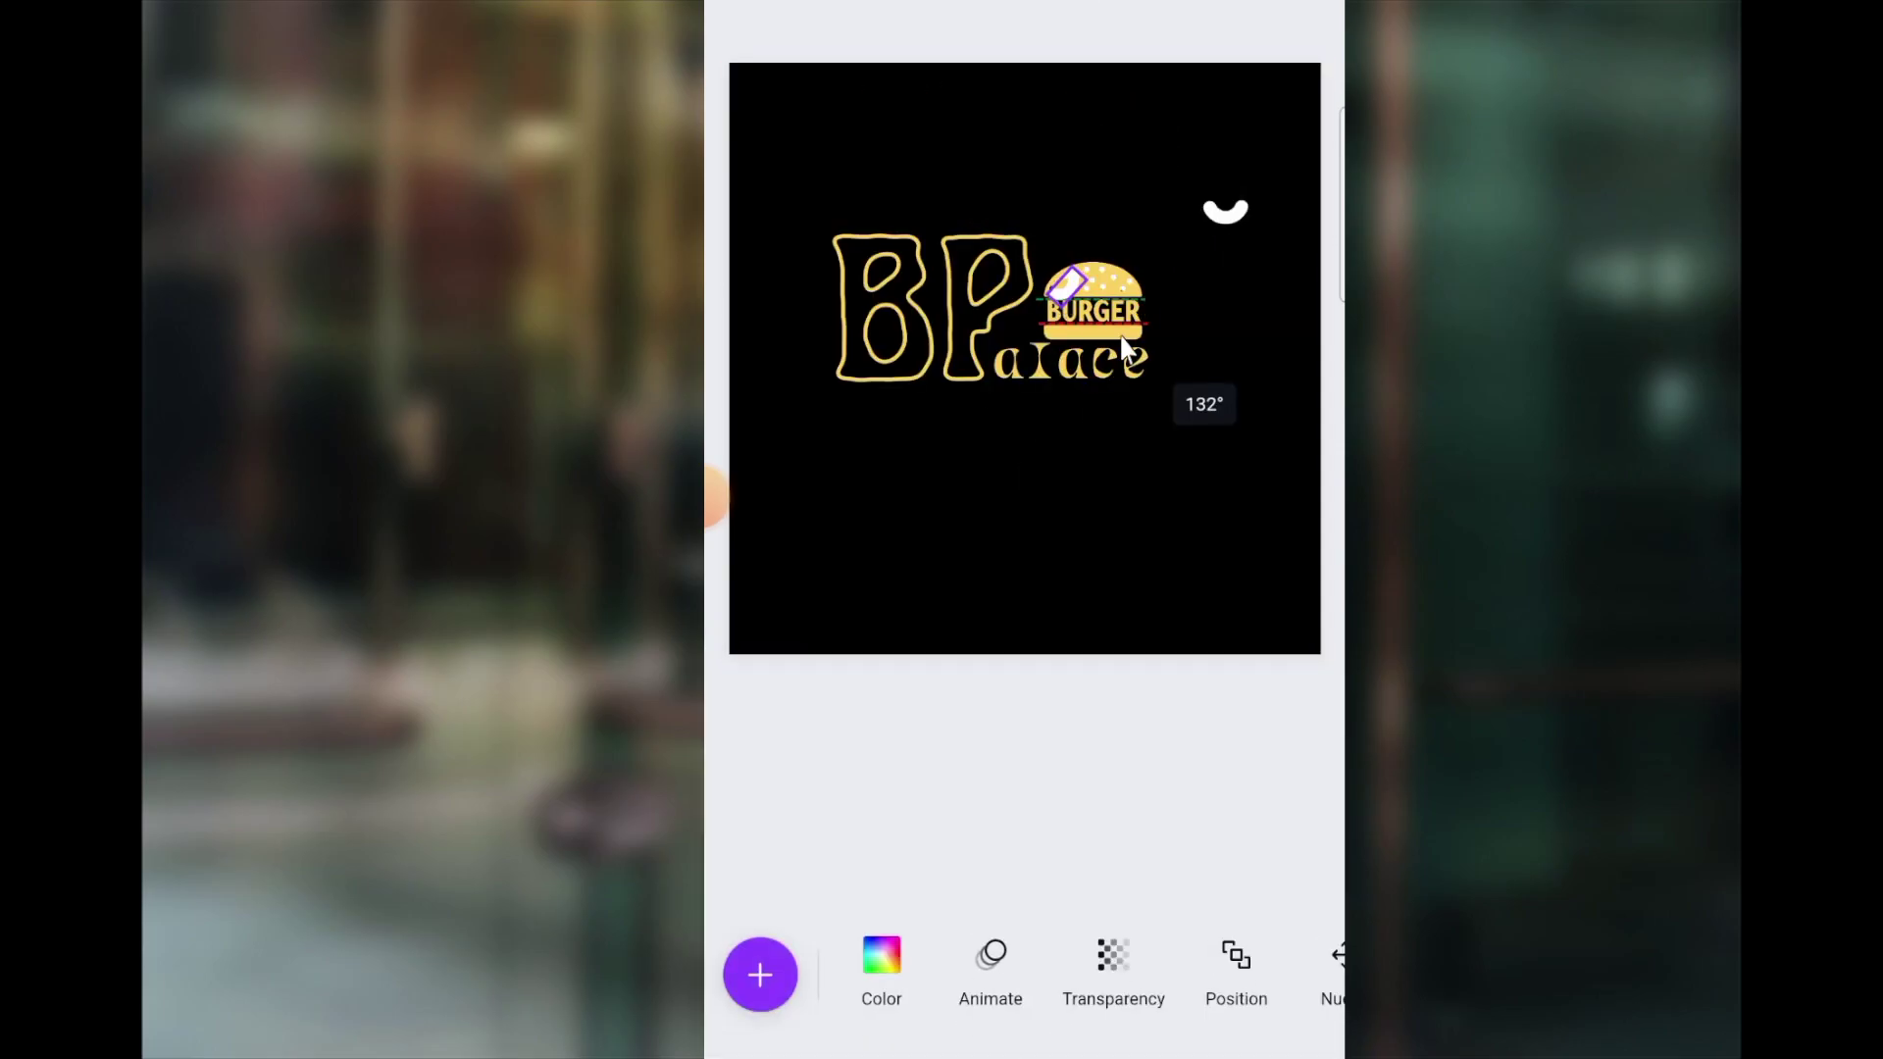
left_click(1332, 970)
left_click(1017, 550)
left_click(1083, 376)
Step: Place the last white arch on the bun, nudge it and tuck it behind the burger
left_click(1237, 971)
left_click(1226, 212)
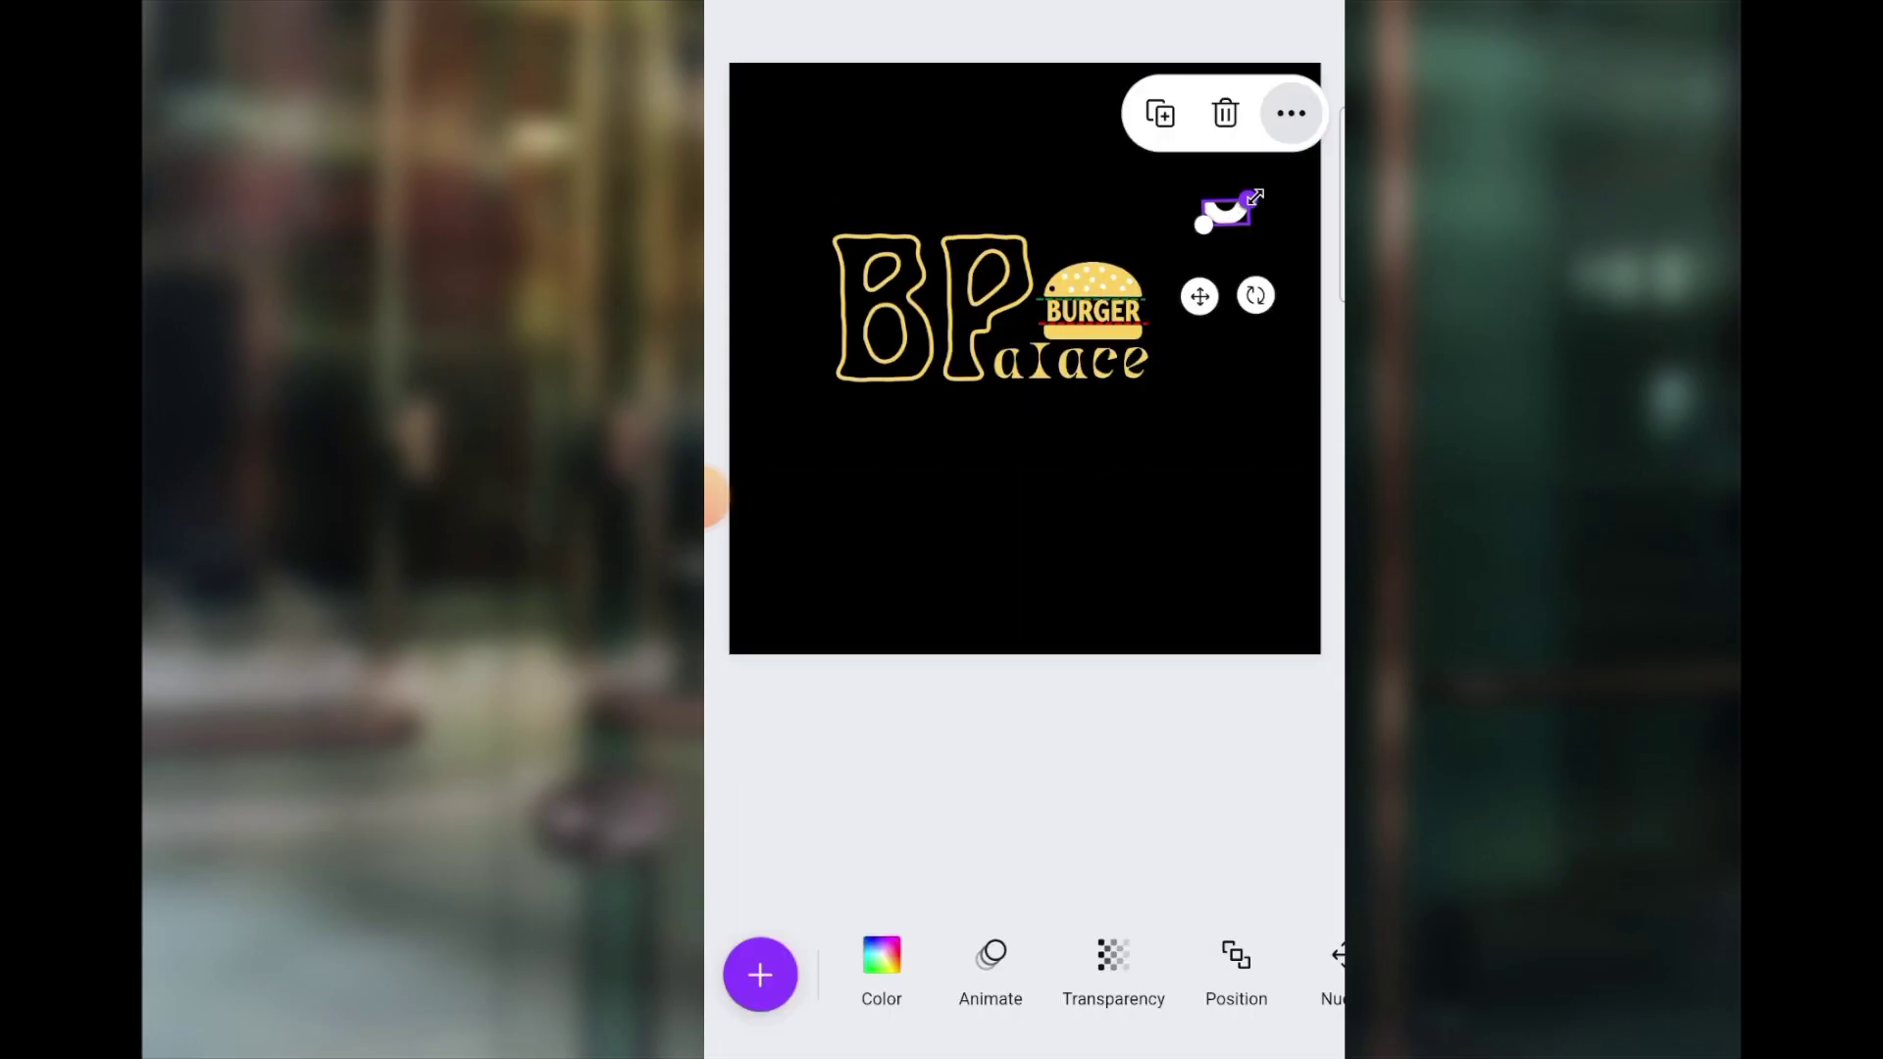
left_click_drag(1197, 295, 1033, 366)
left_click(1330, 976)
left_click(1236, 970)
left_click(979, 571)
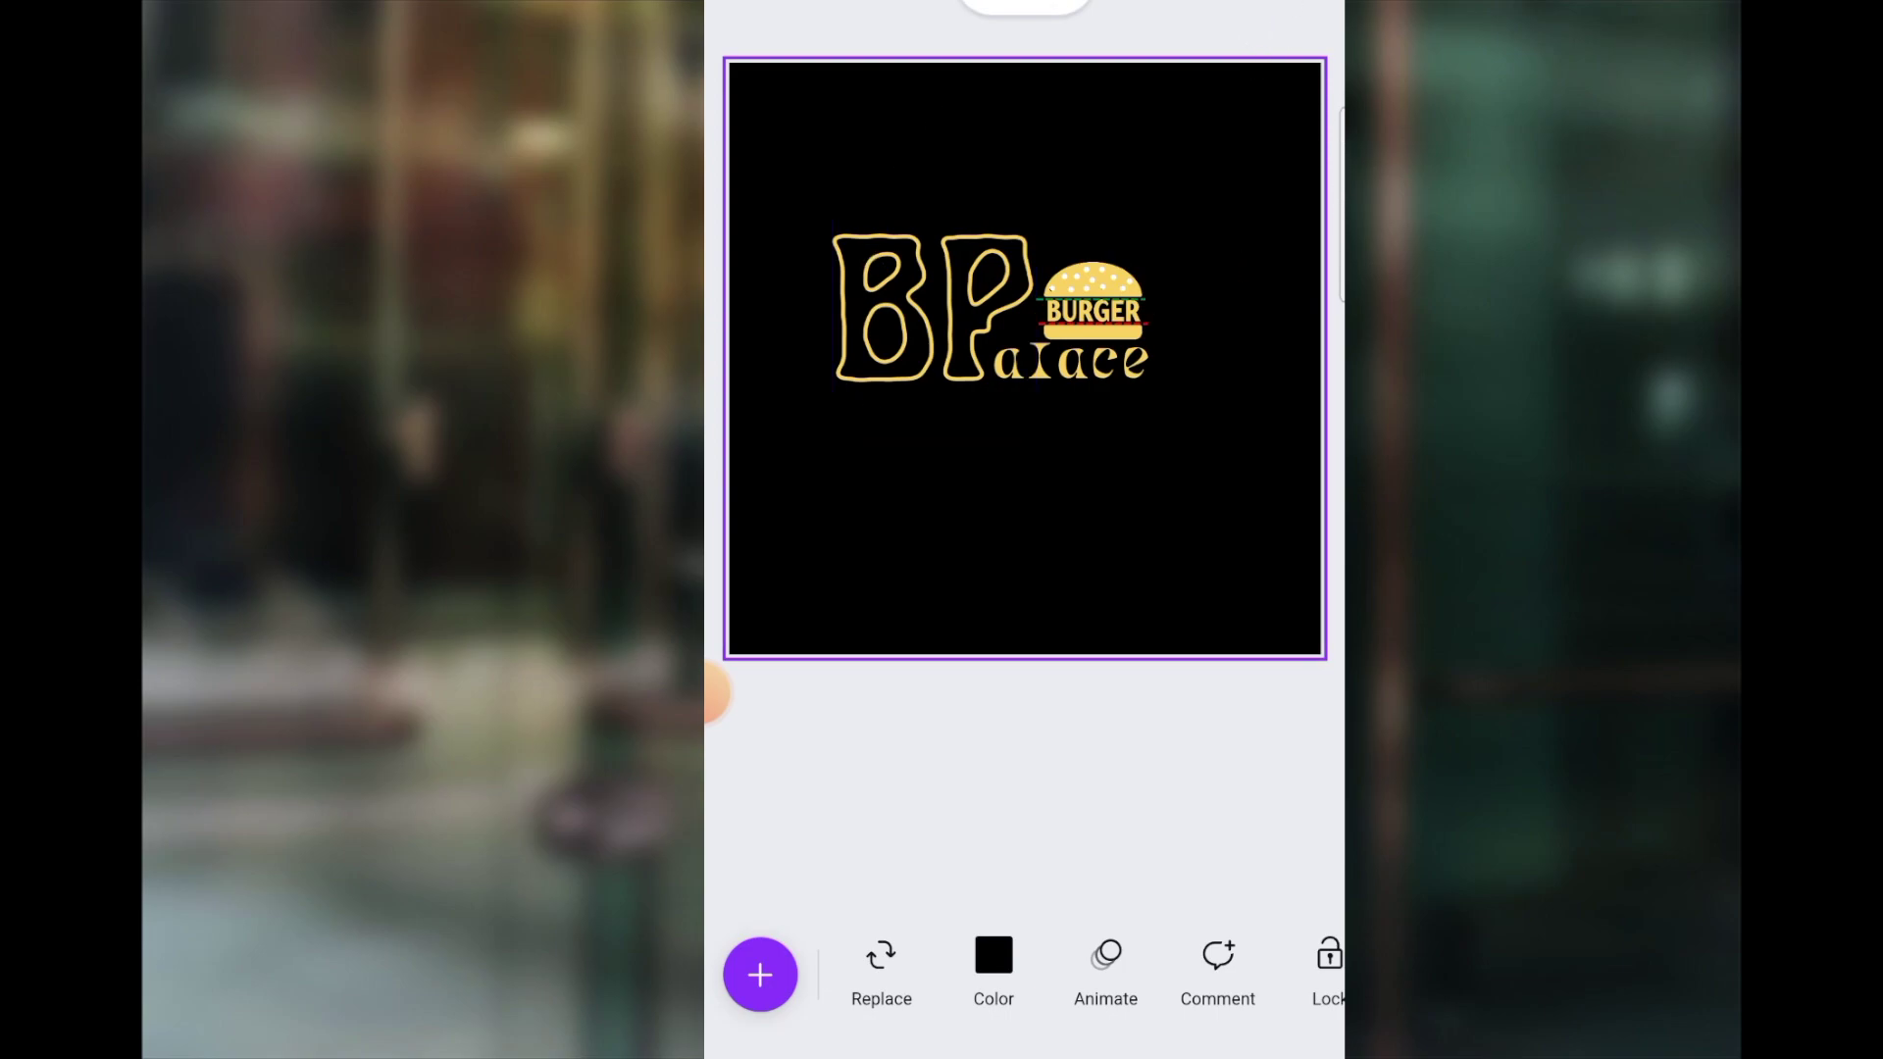
Step: Open Canva's Share menu to download the BPalace burger logo
left_click(1309, 2)
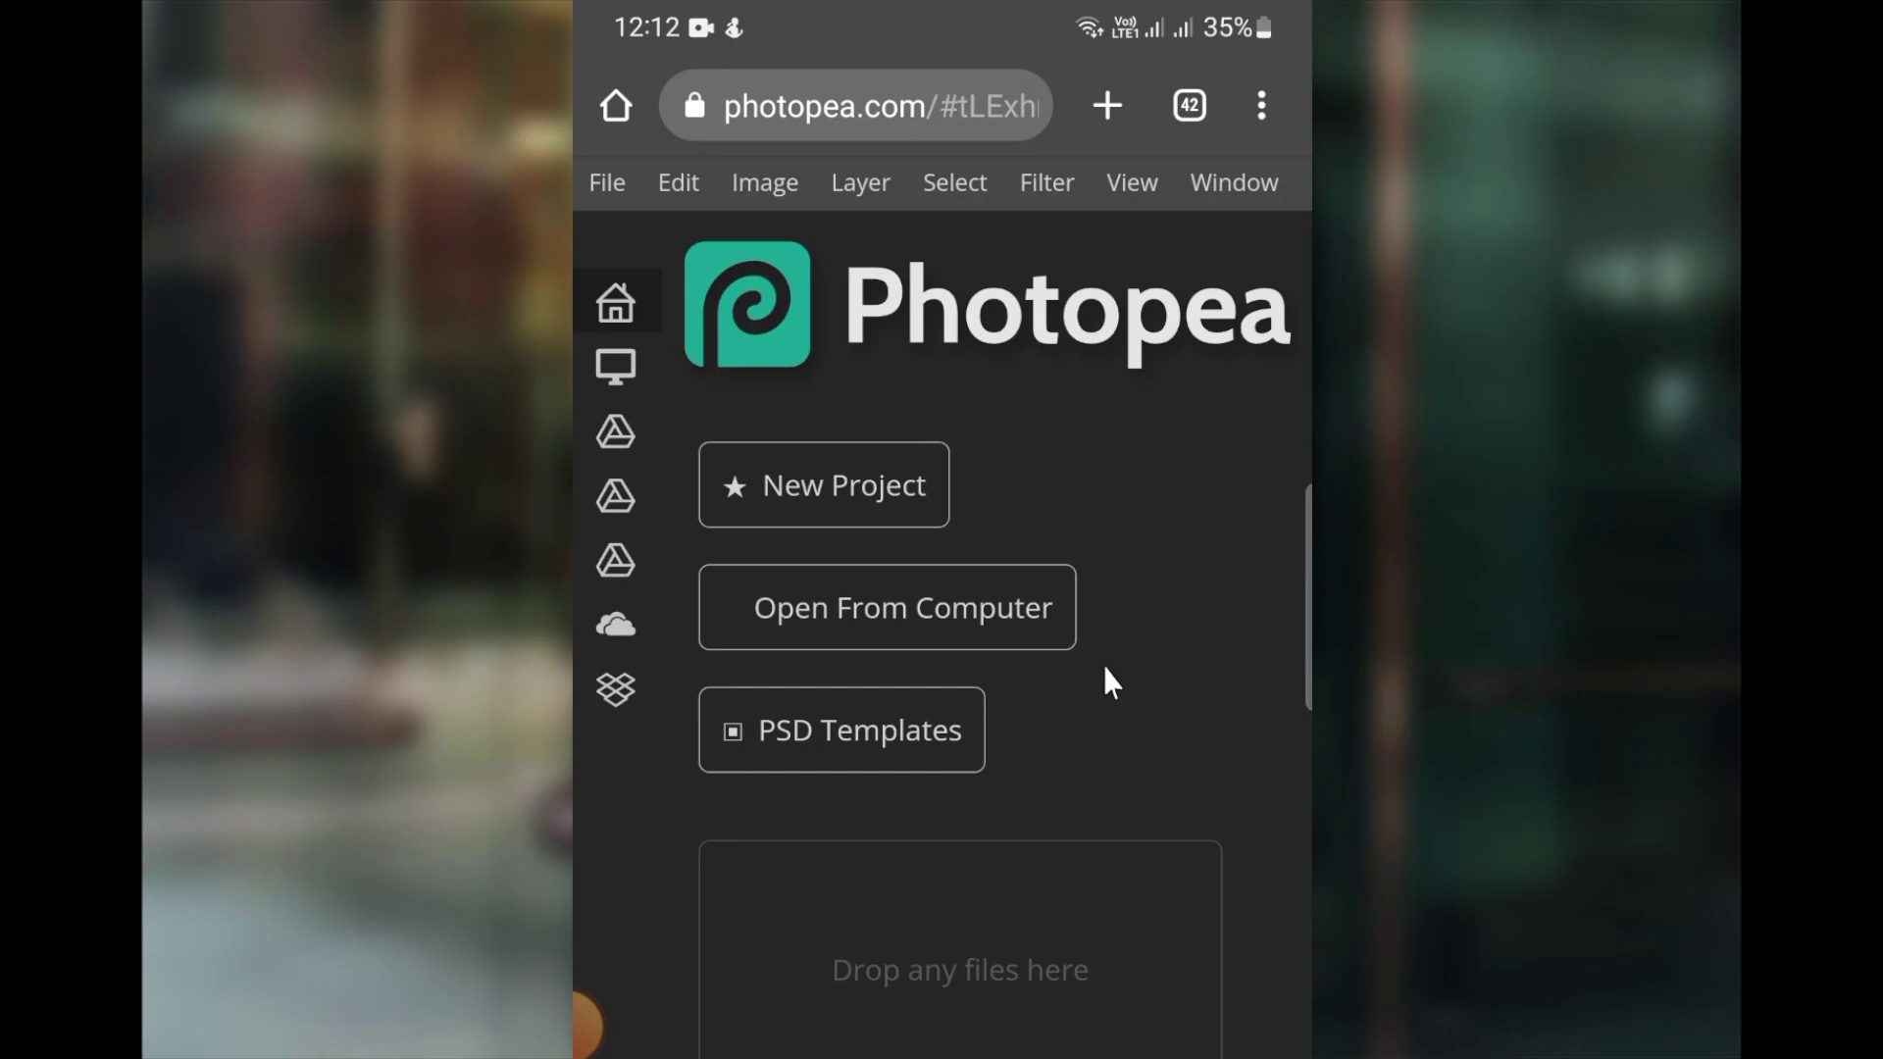
Step: Browse Photopea's PSD Templates, Mockups category, to the Glass Door logo mockup
left_click(838, 742)
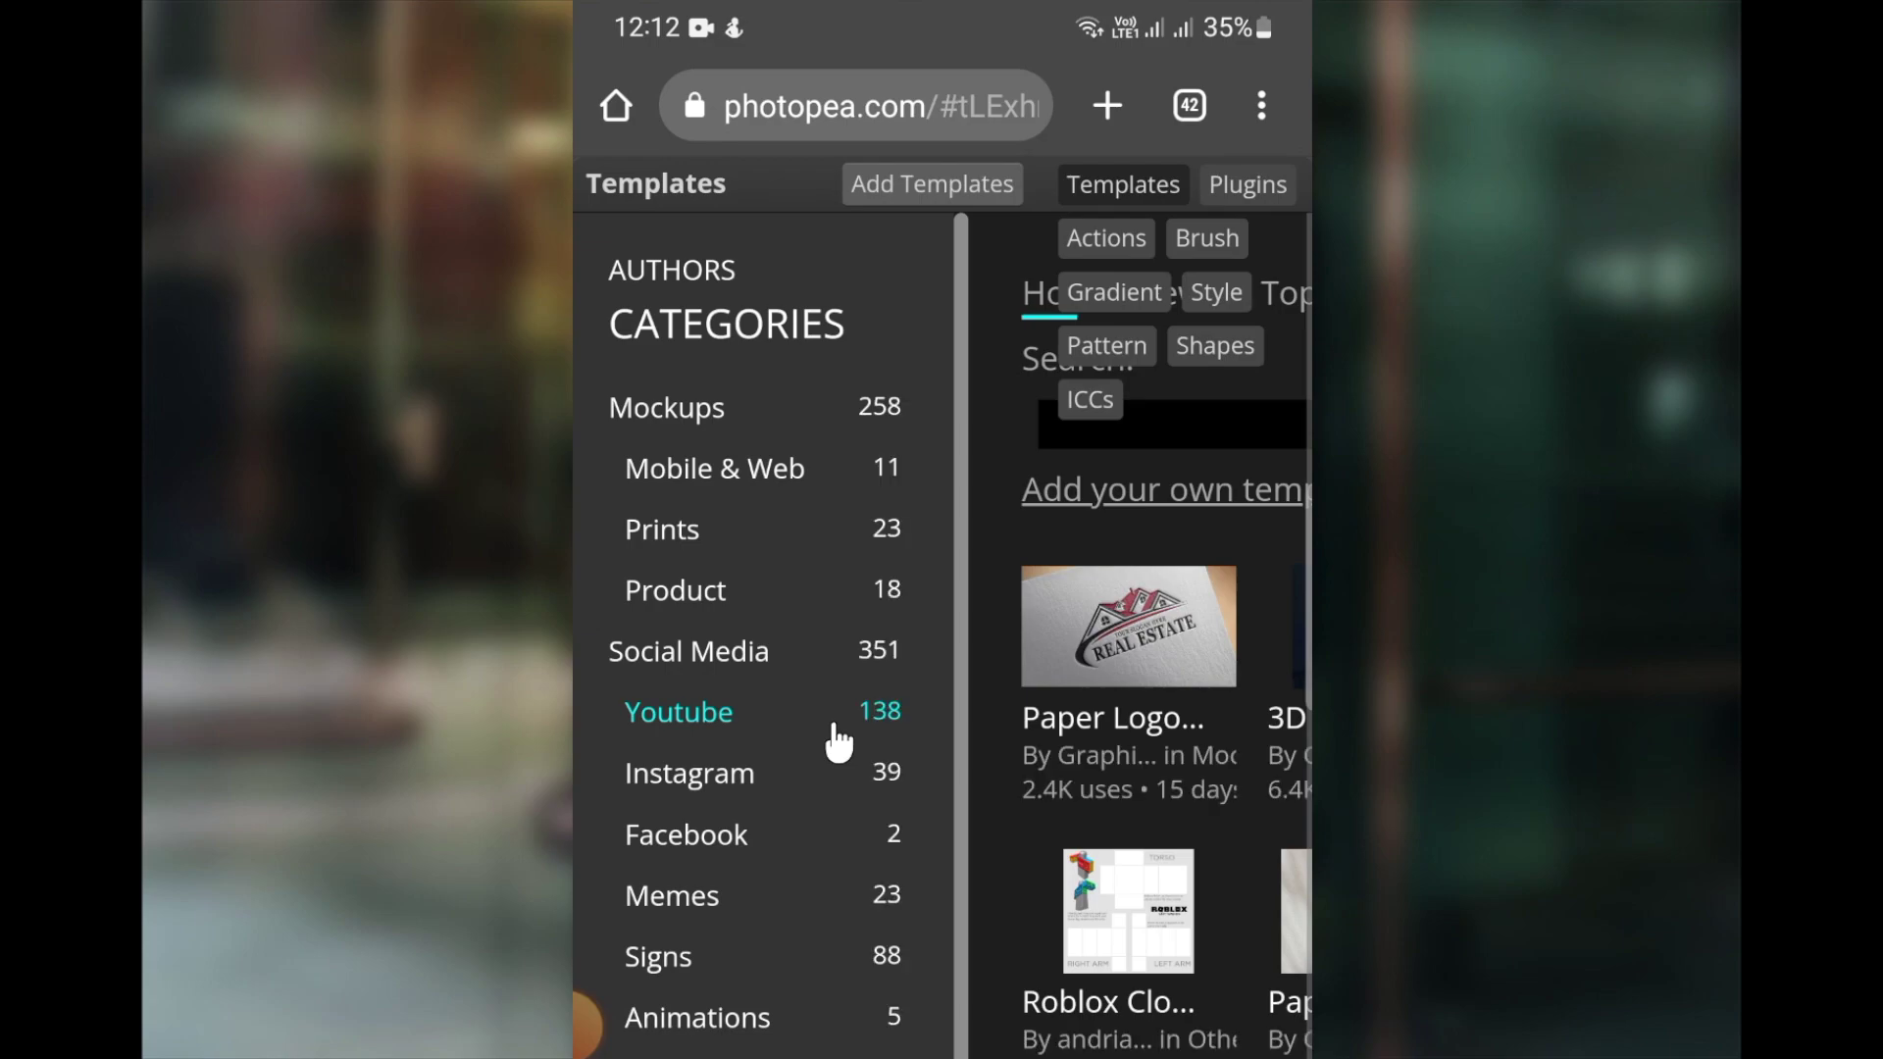
left_click(708, 416)
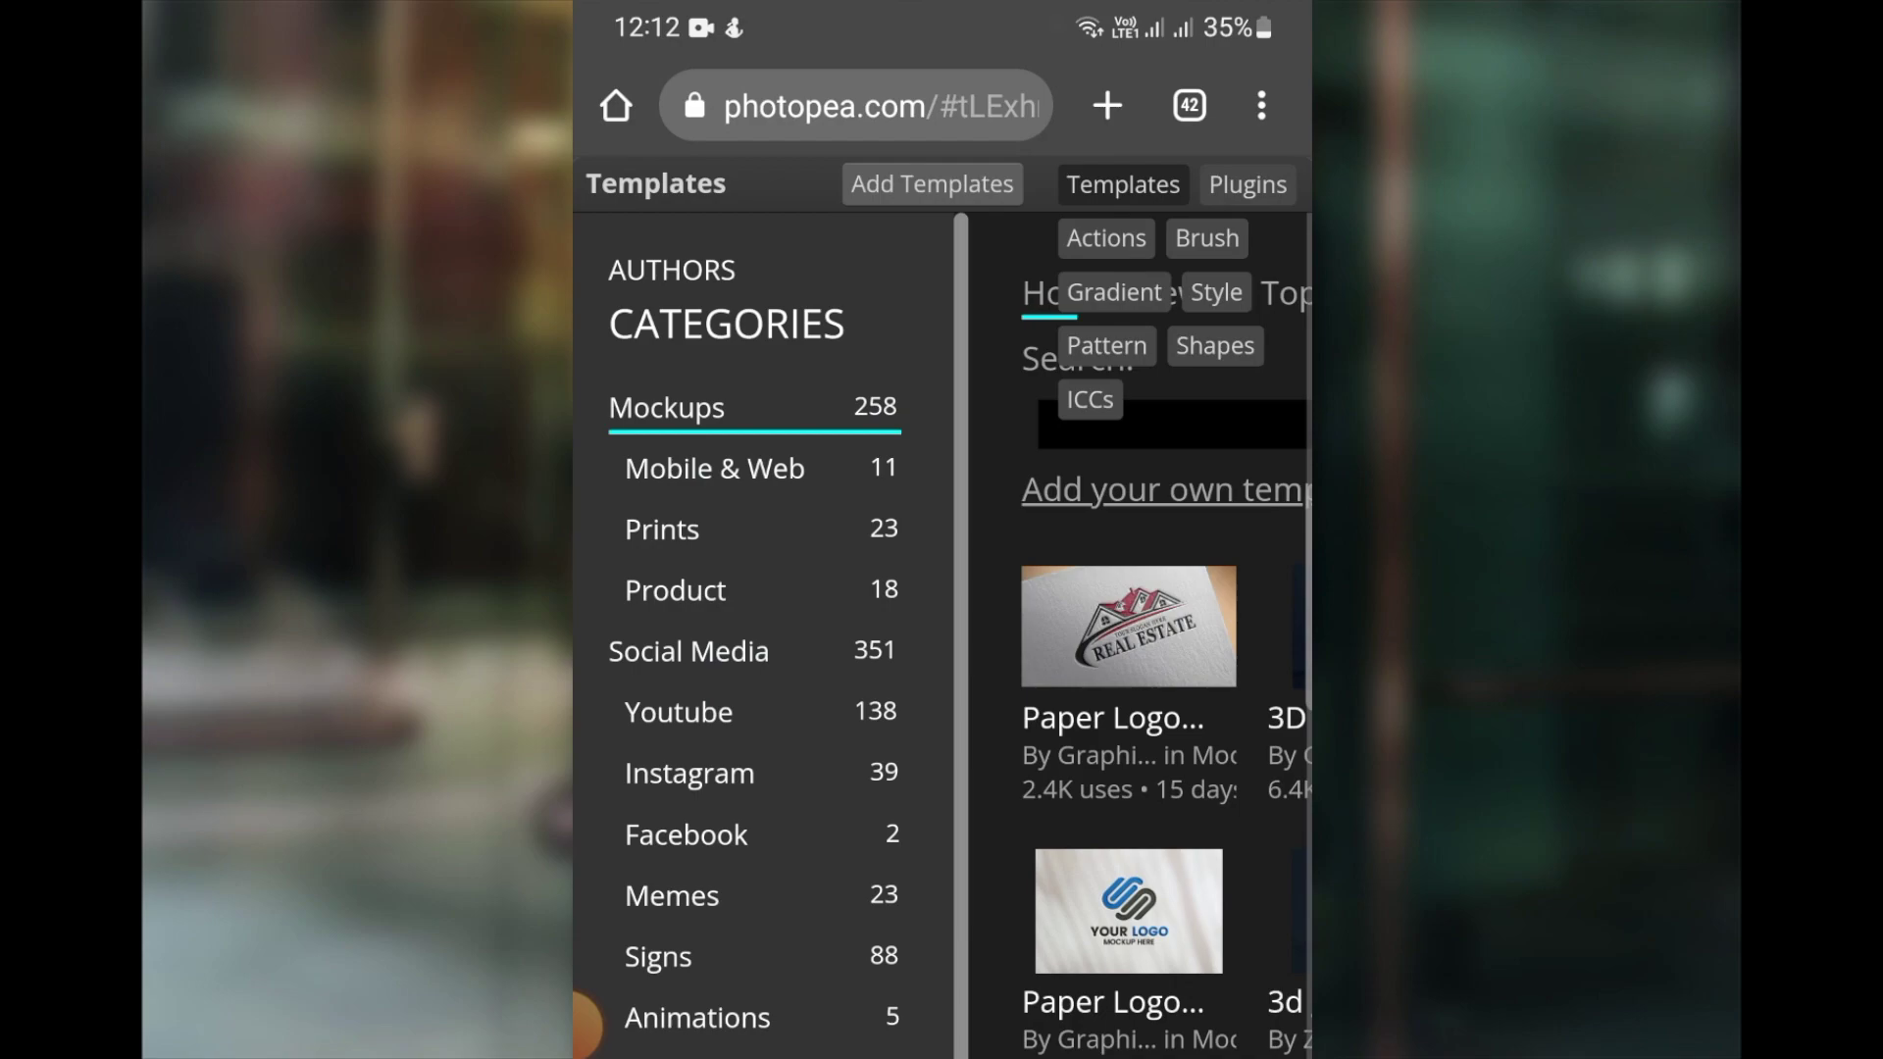
scroll(941, 635, "right", 2)
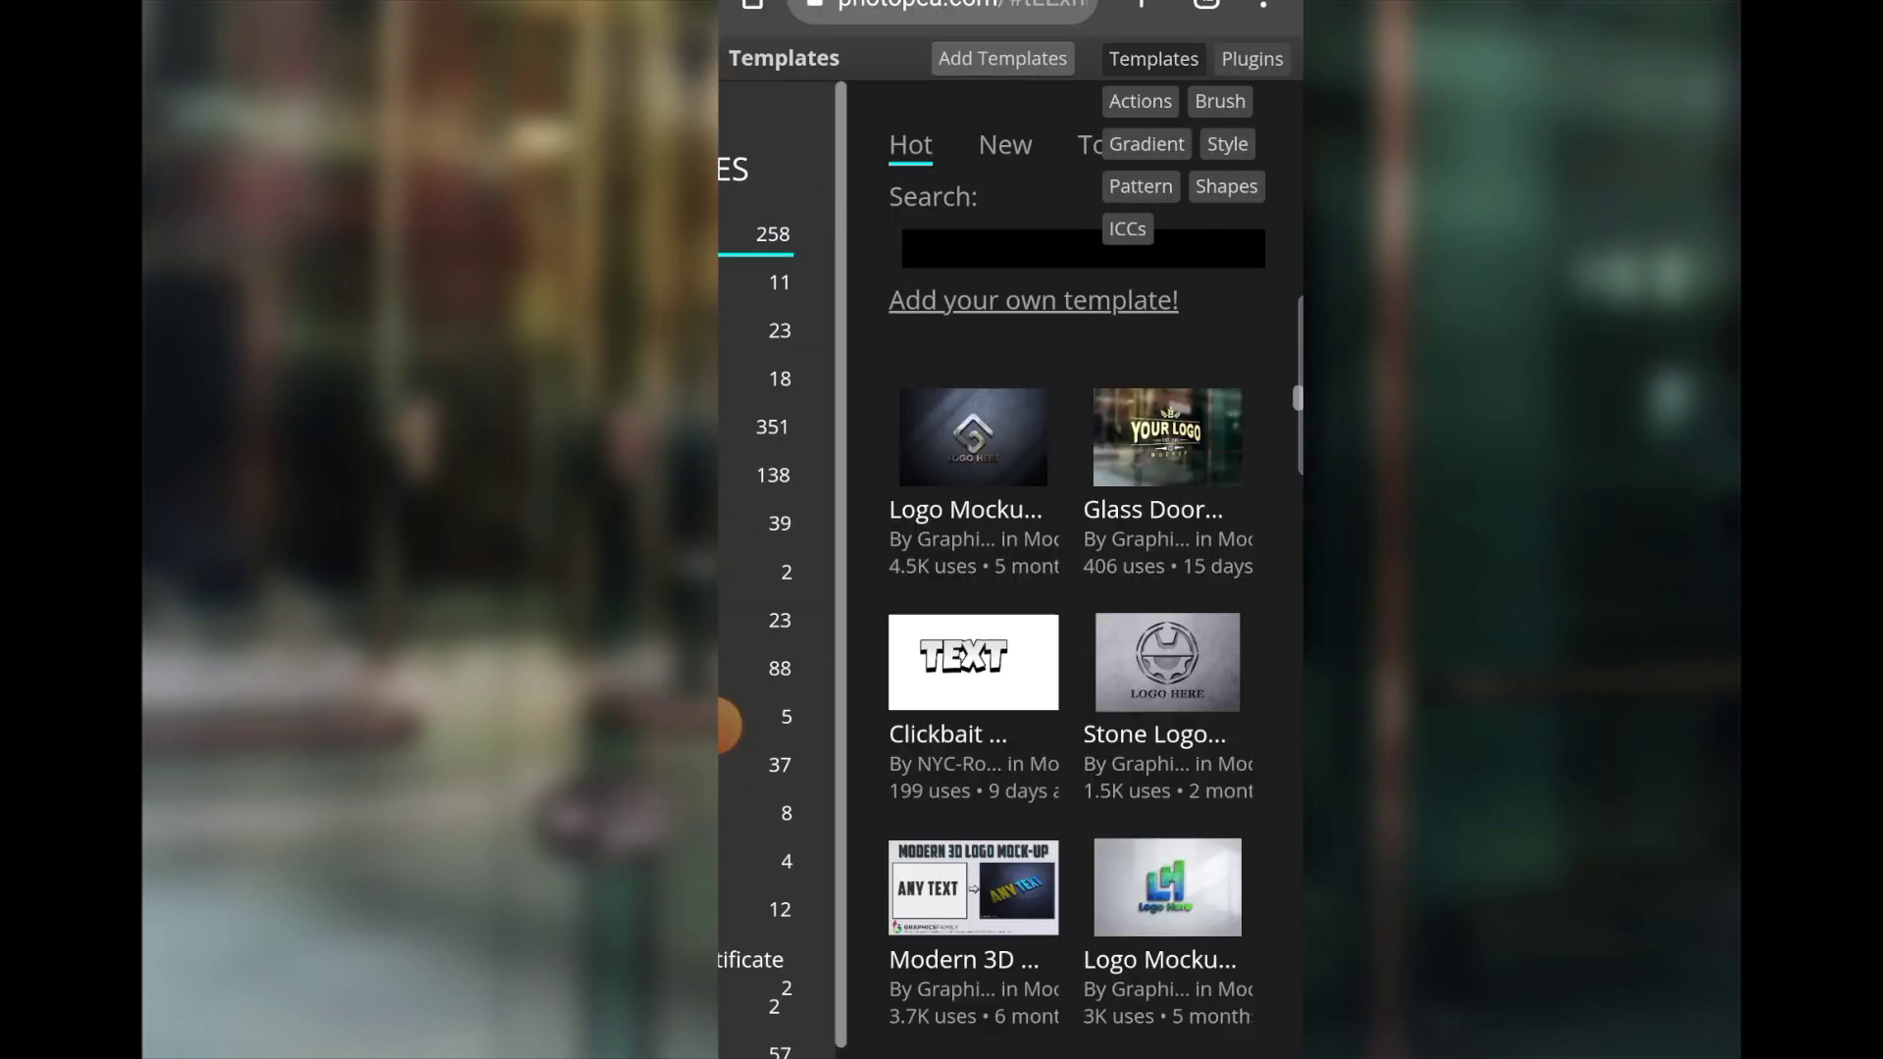
left_click(1167, 437)
Step: Open the Glass Door mockup, edit its logo smart object and hide the YOUR LOGO placeholder
left_click(1134, 717)
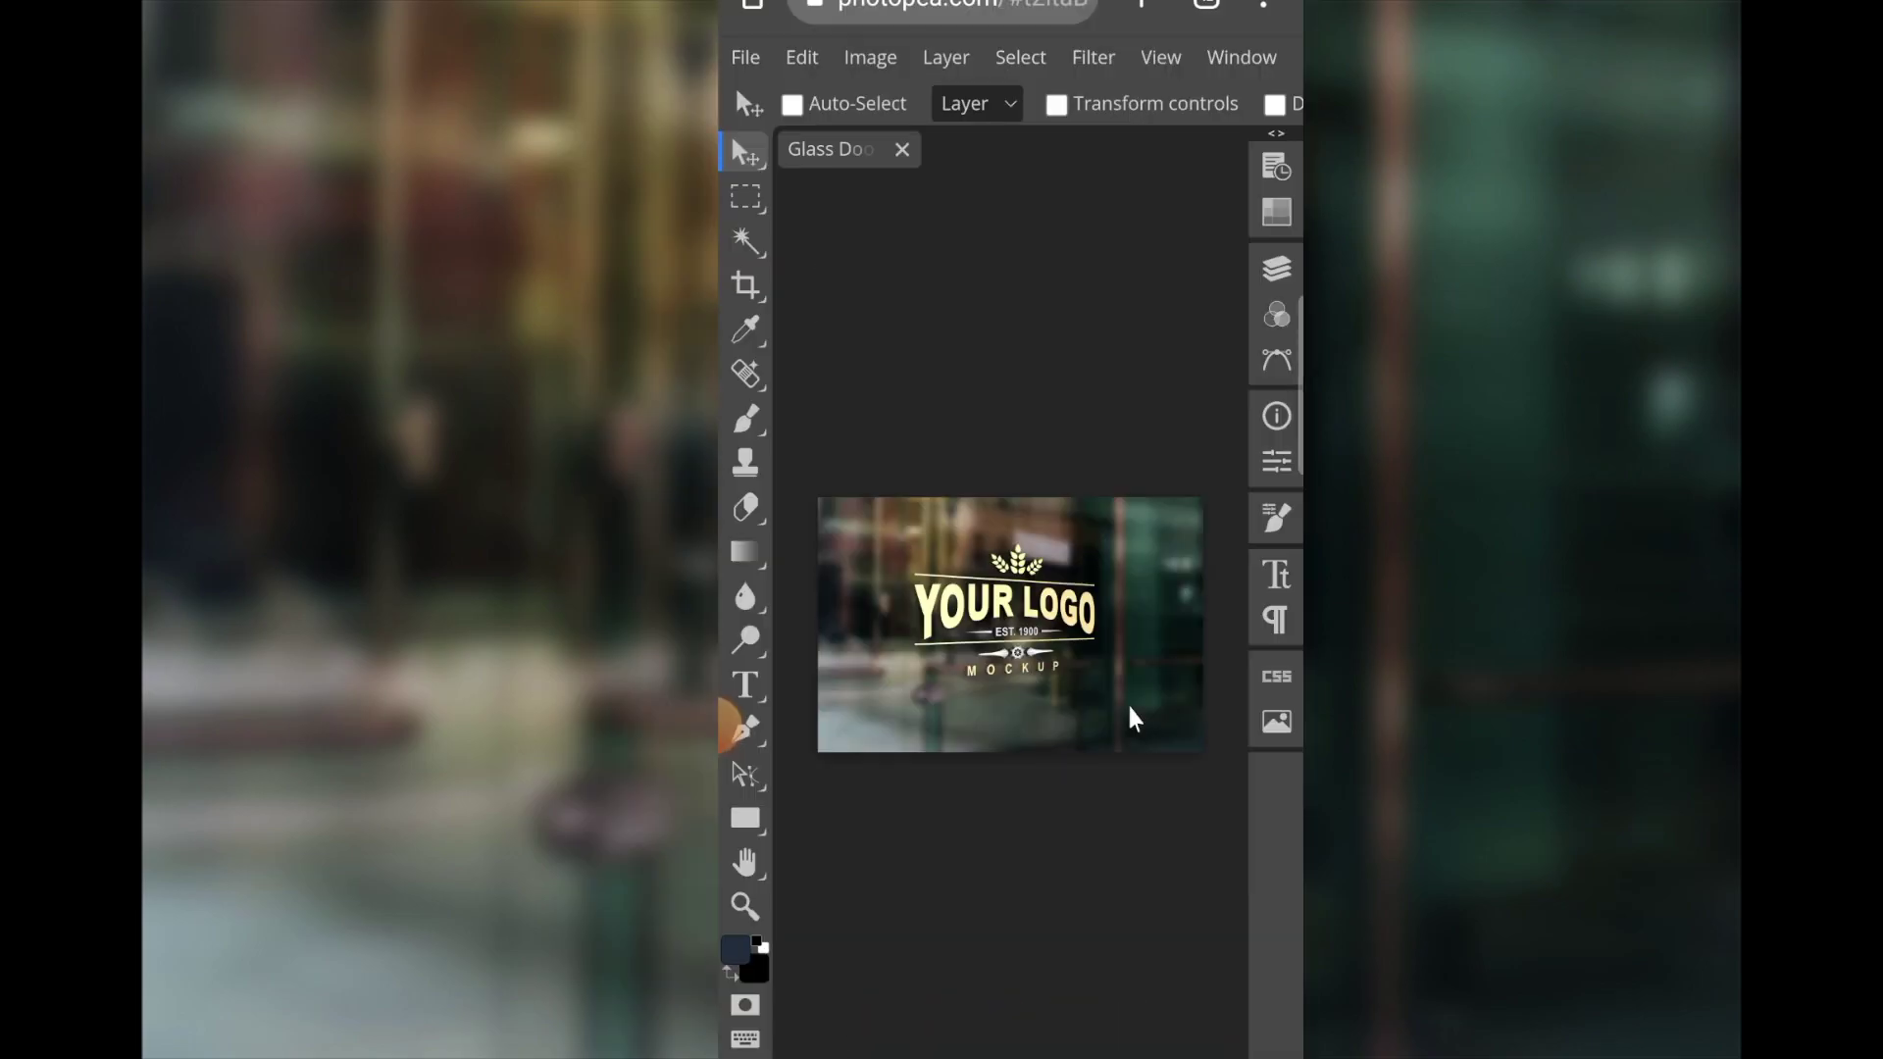
left_click(1276, 270)
double_click(920, 310)
left_click(882, 303)
left_click(1275, 270)
left_click(745, 57)
Step: Place the downloaded BPalace logo at 331%, save the smart object and return to the mockup
left_click(856, 174)
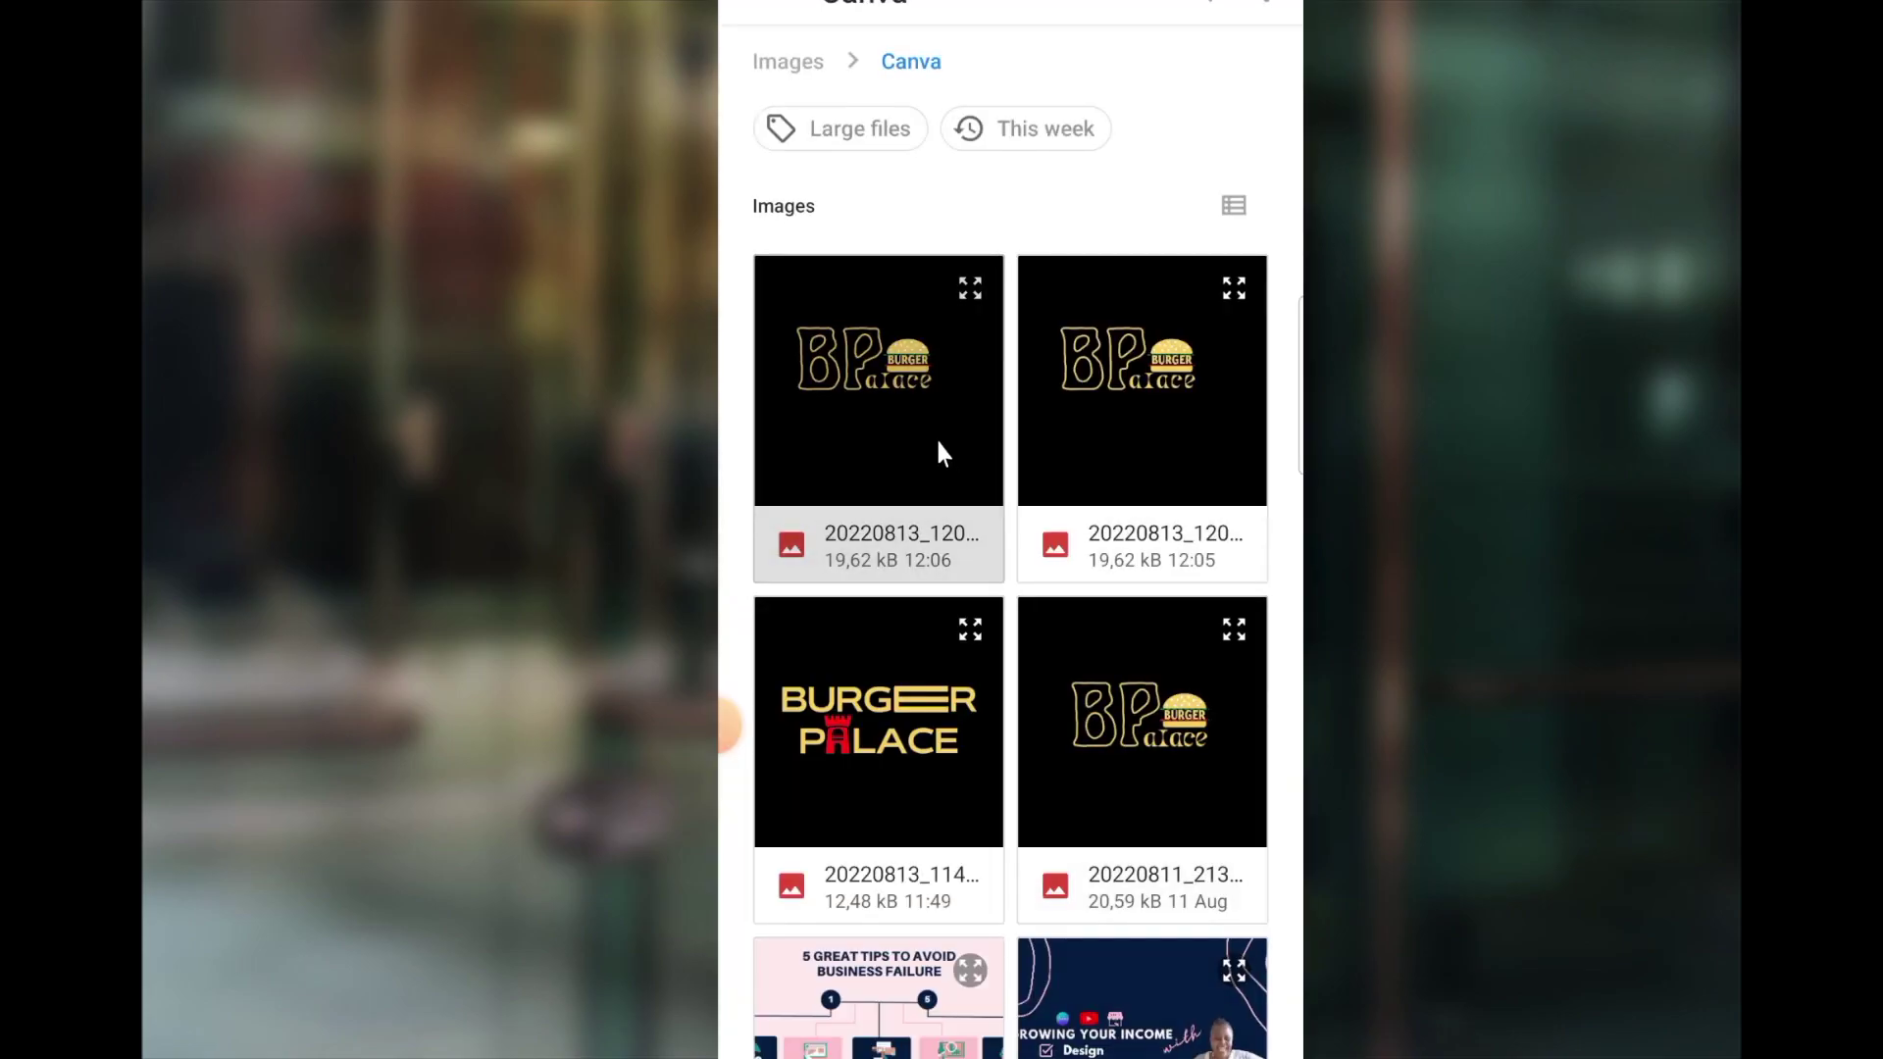
left_click(939, 451)
left_click_drag(947, 610, 1127, 708)
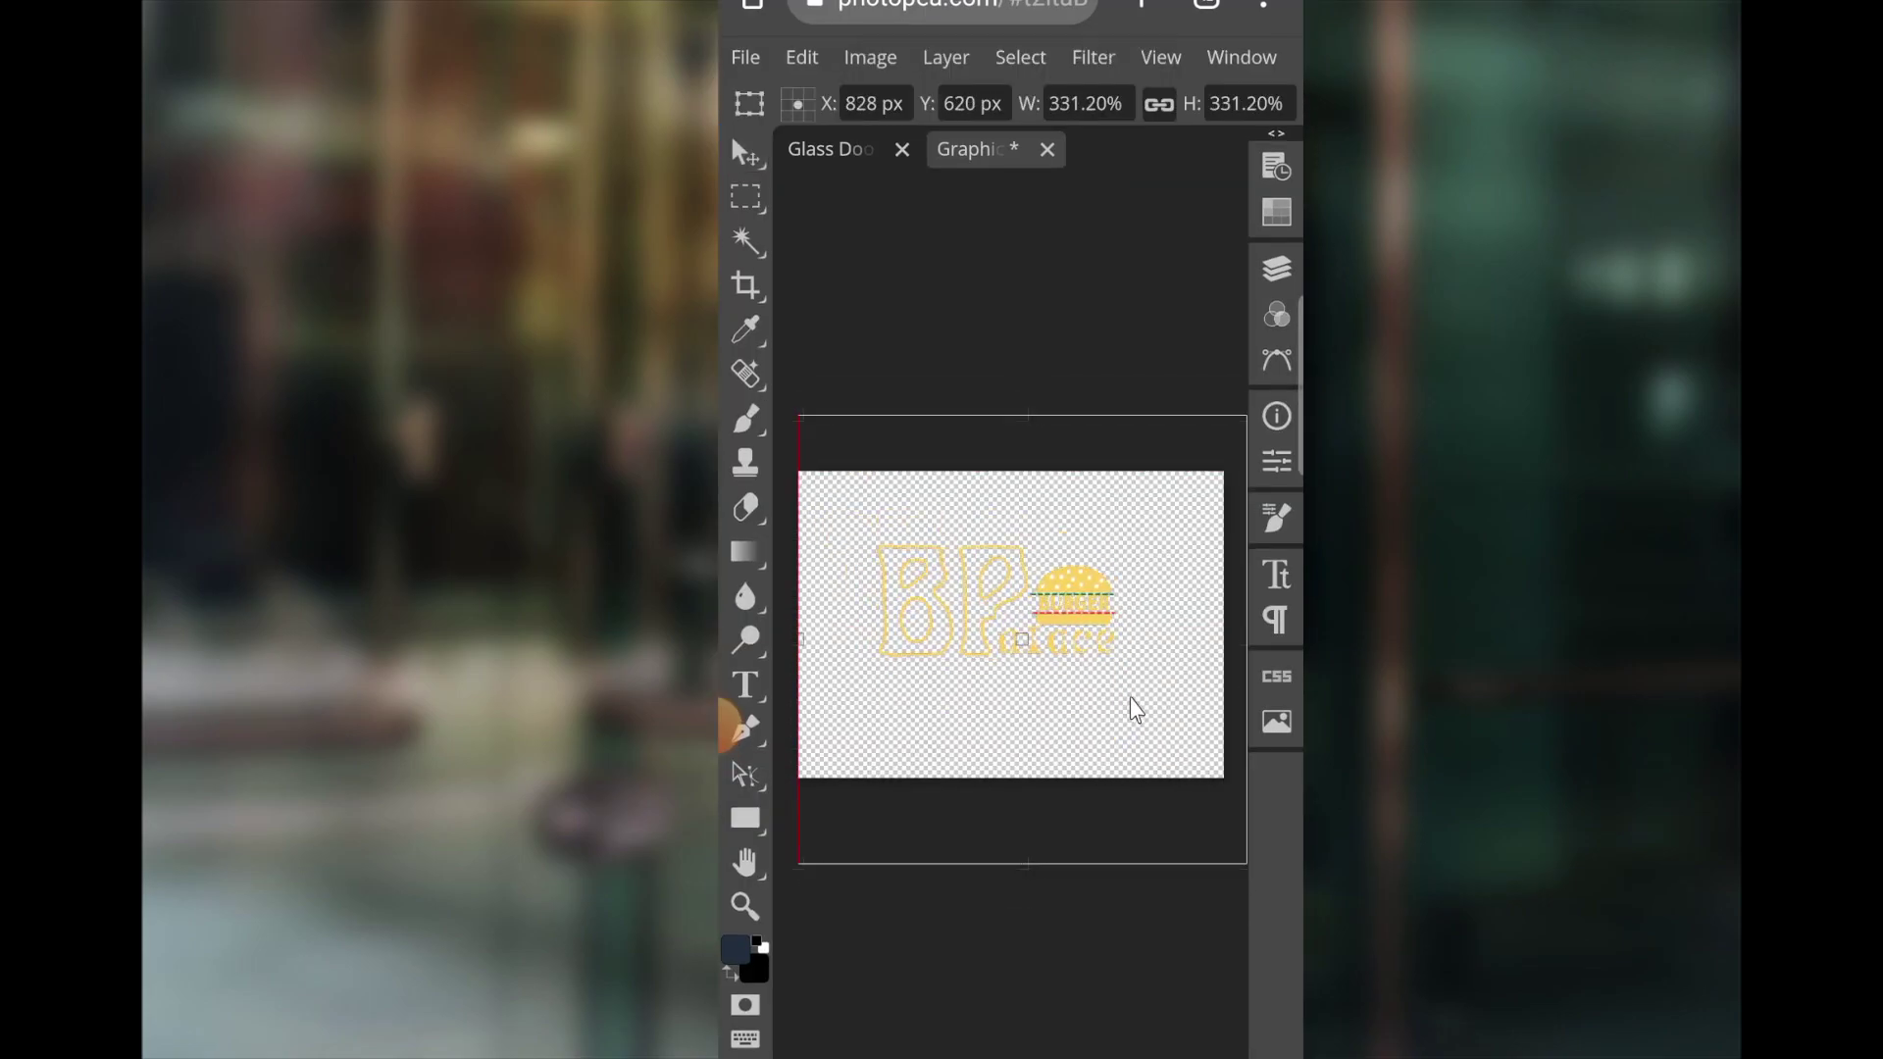
left_click(745, 57)
left_click(820, 341)
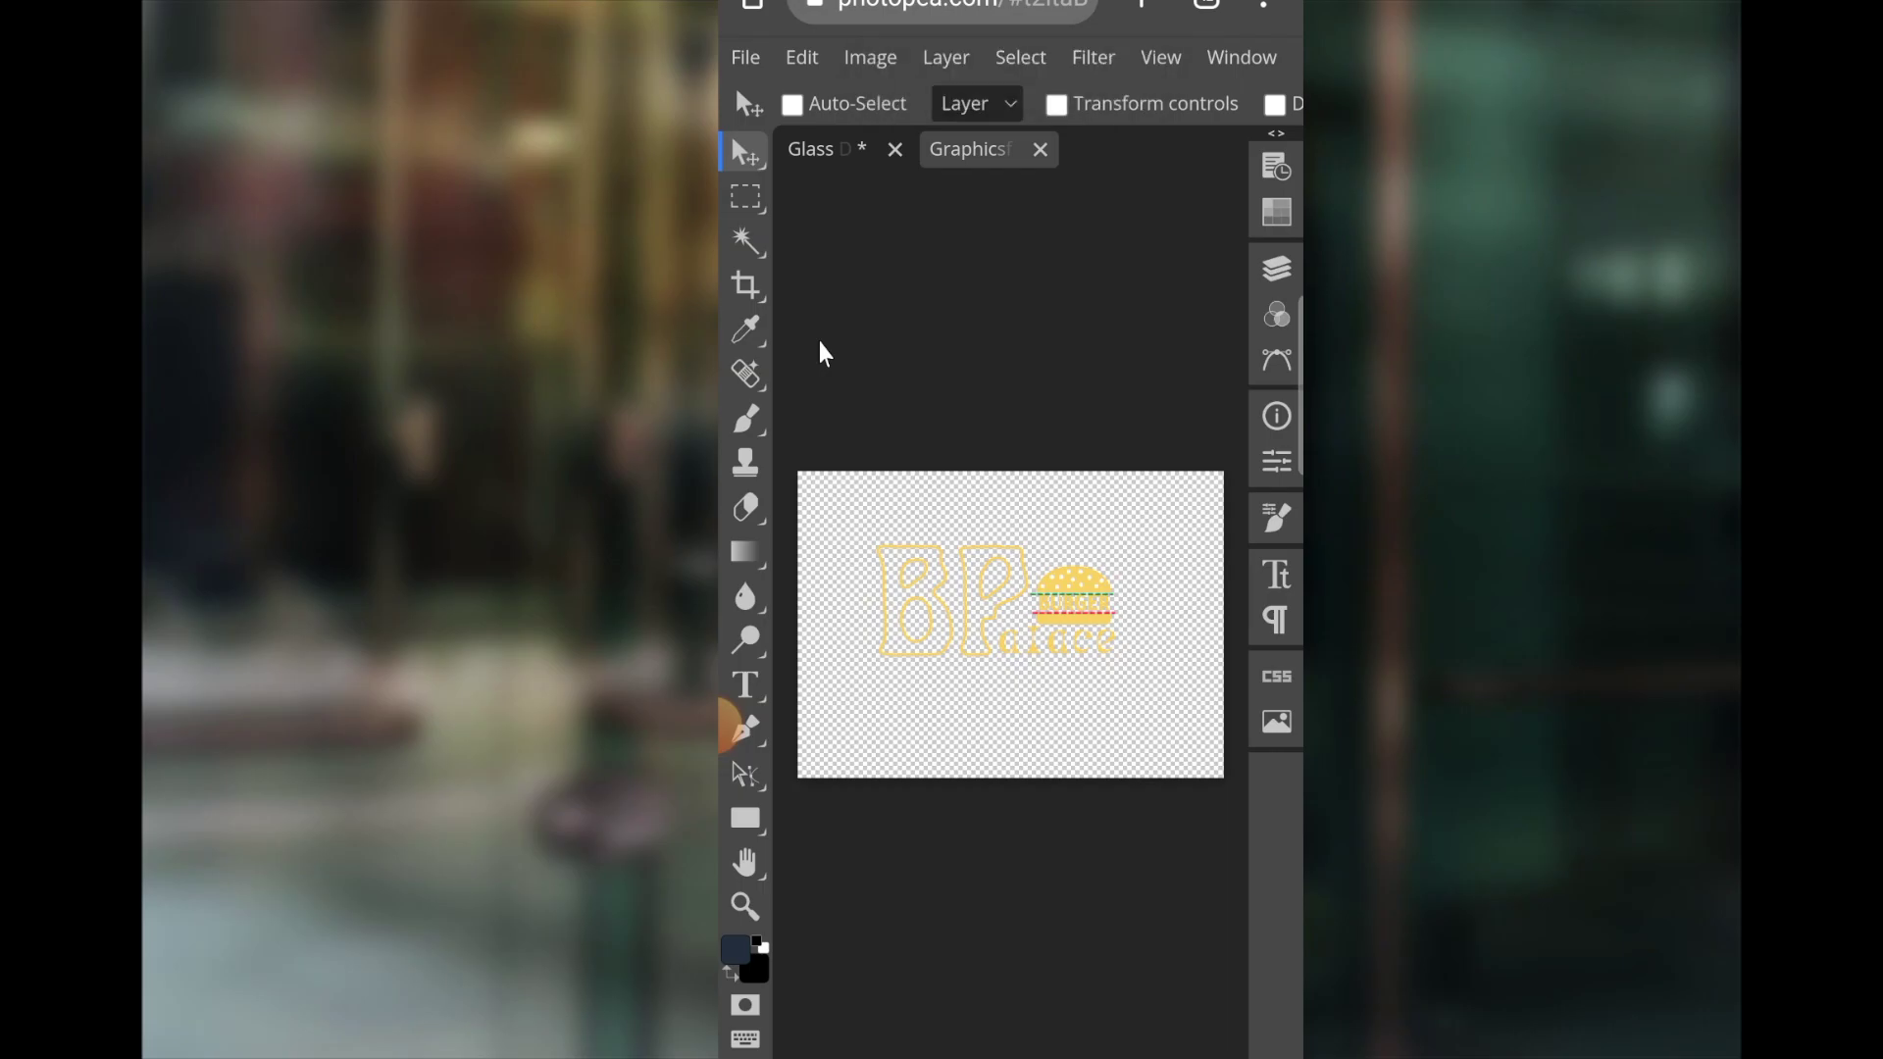
left_click(784, 148)
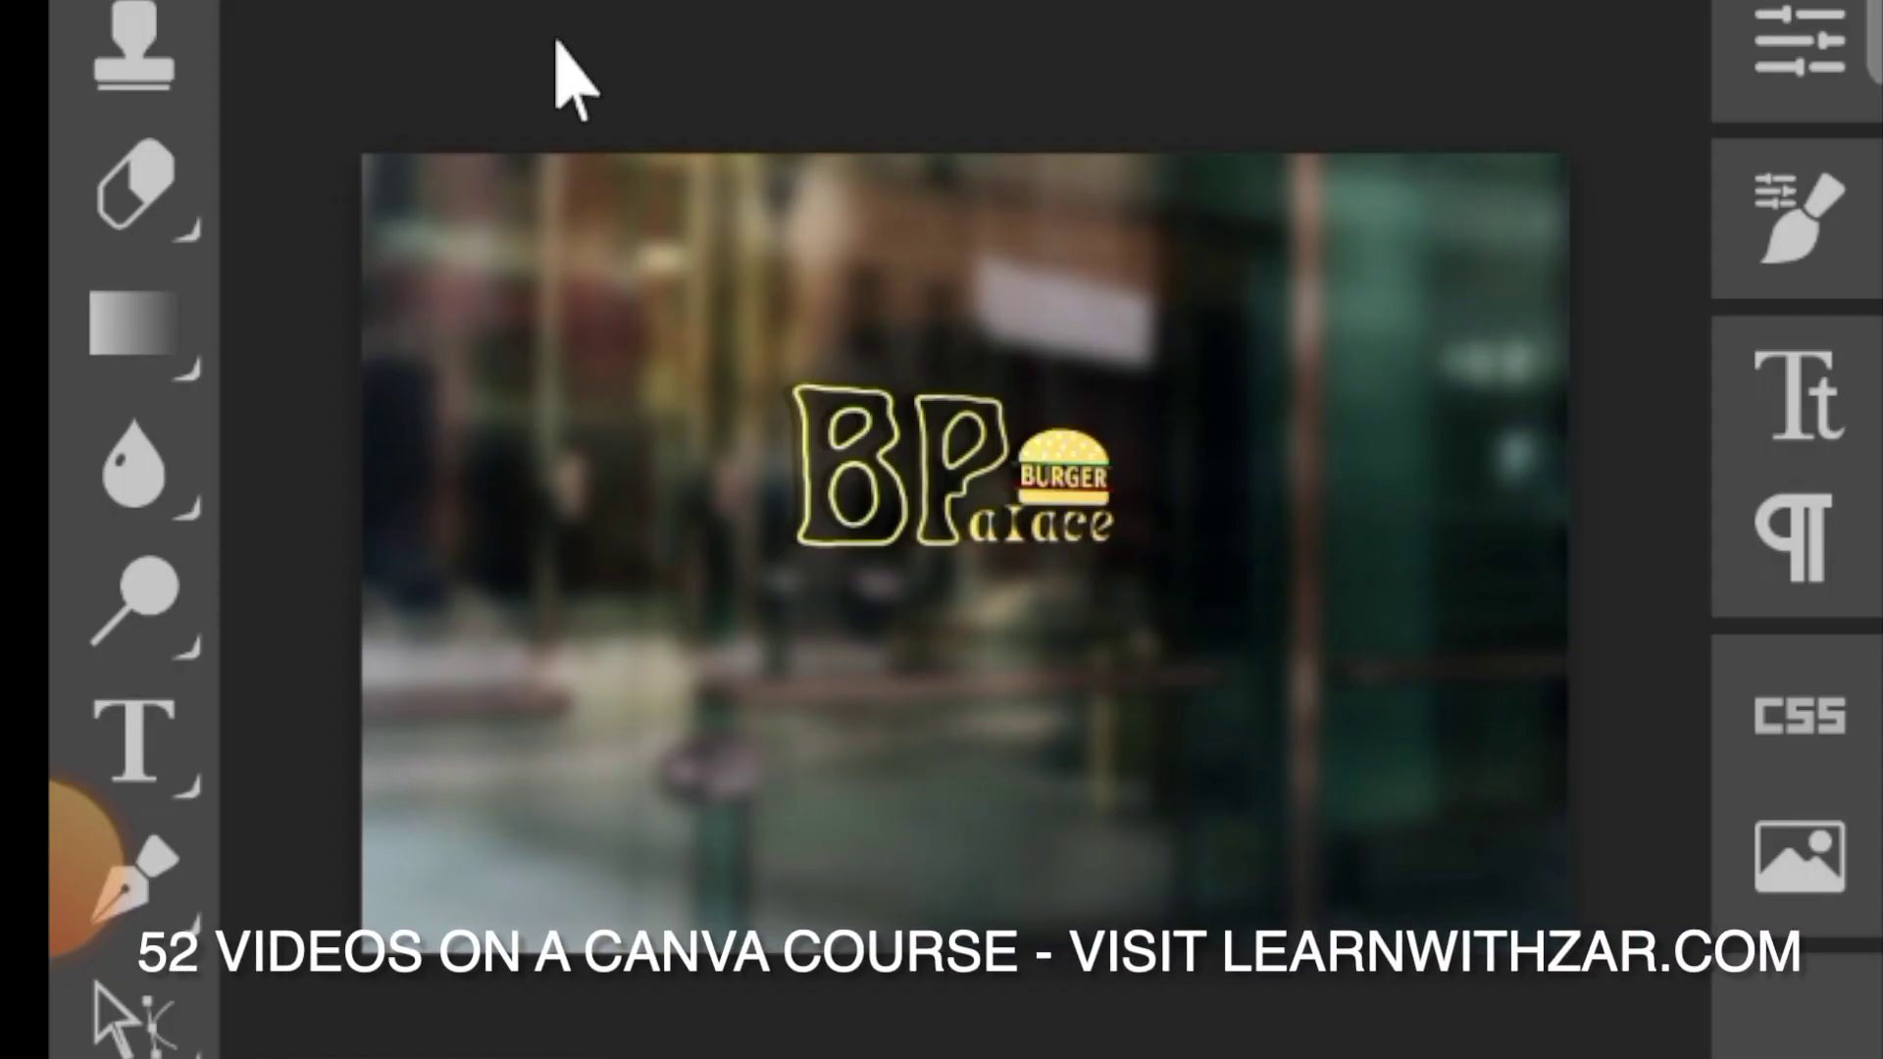